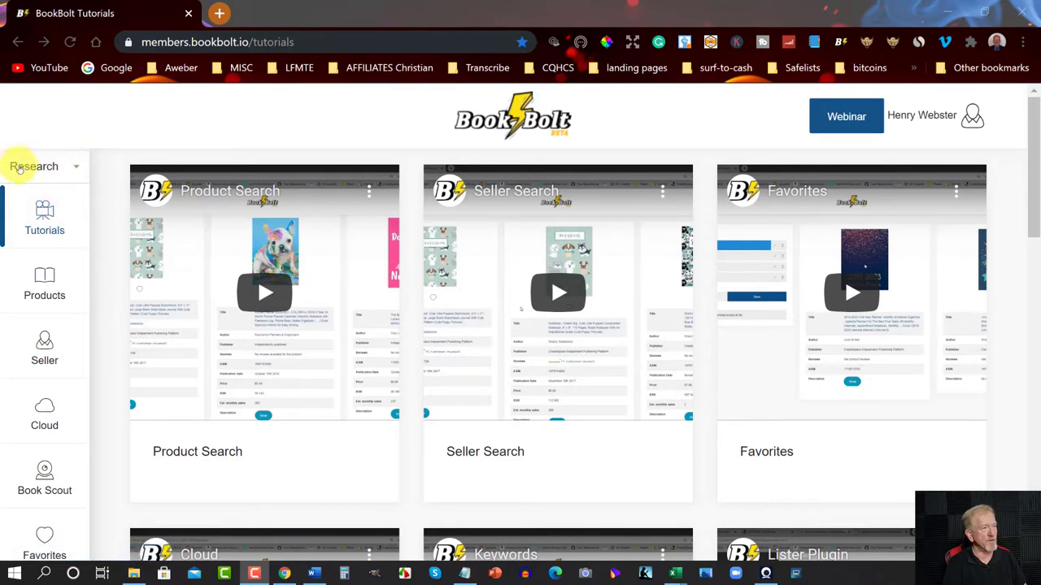
Open the keyword search page in the Research section.
{"action": "scroll", "coordinate": [50, 221], "scroll_direction": "down", "scroll_amount": 3}
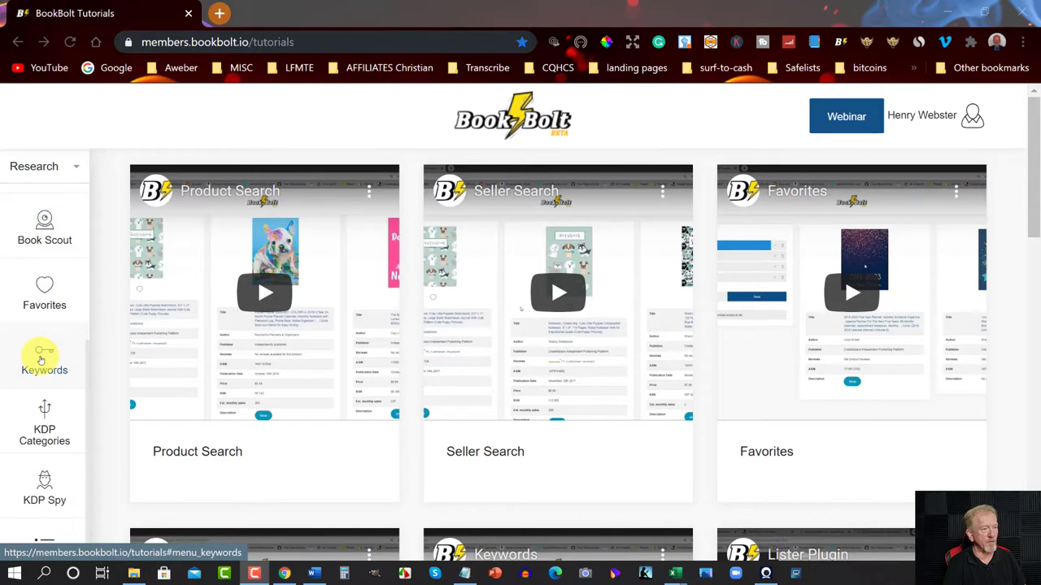
{"action": "left_click", "coordinate": [37, 358]}
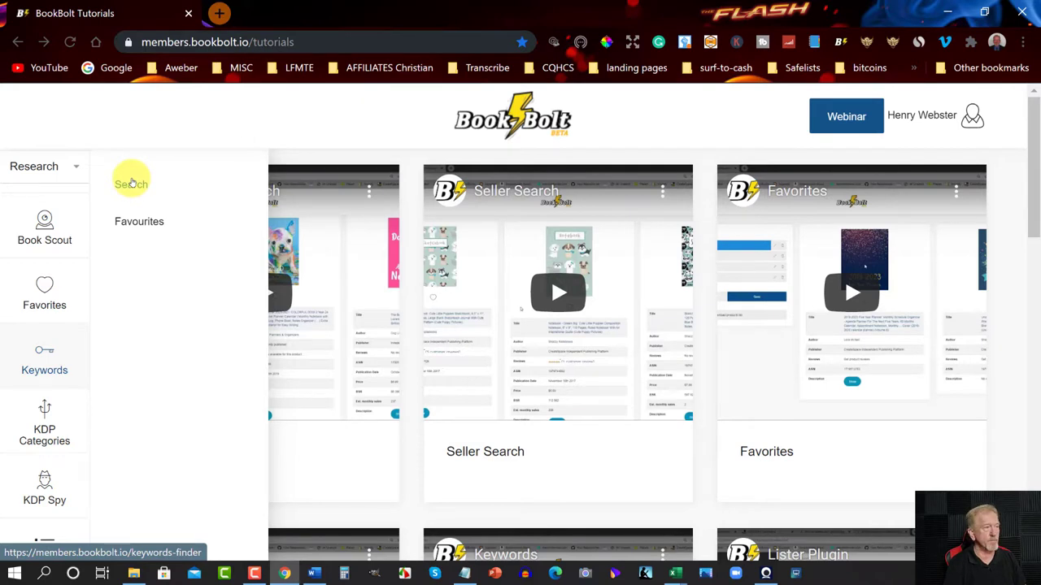
{"action": "left_click", "coordinate": [131, 182]}
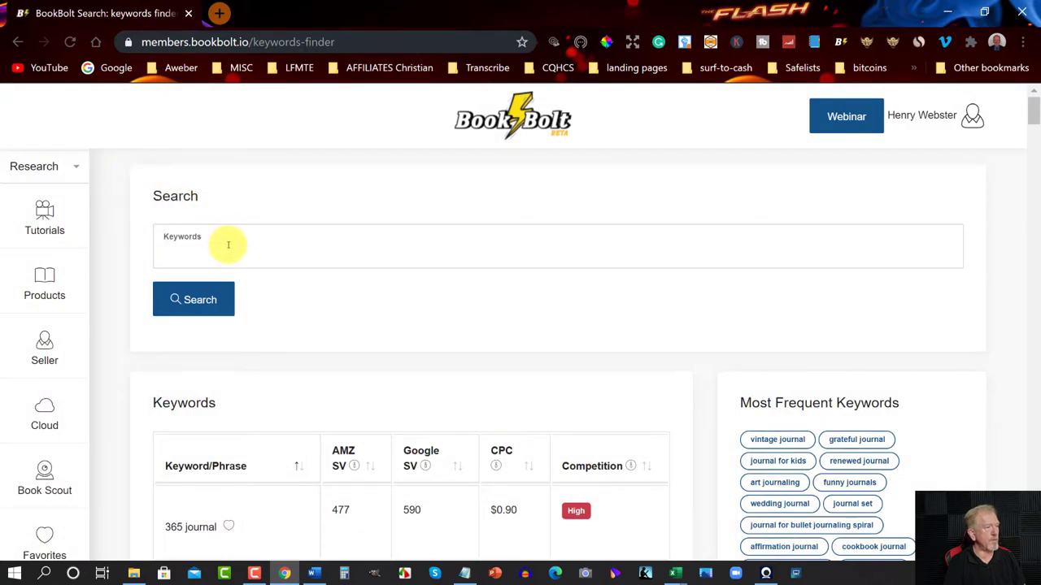
Run a keyword search for "journal".
{"action": "scroll", "coordinate": [228, 242], "scroll_direction": "down", "scroll_amount": 1}
{"action": "scroll", "coordinate": [227, 242], "scroll_direction": "down", "scroll_amount": 5}
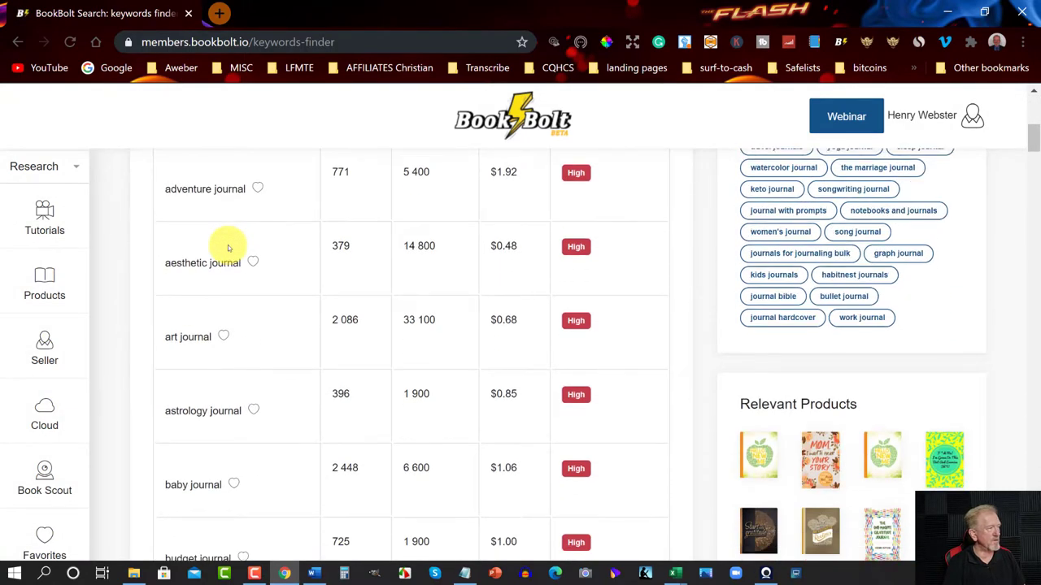
{"action": "scroll", "coordinate": [228, 246], "scroll_direction": "up", "scroll_amount": 6}
{"action": "left_click", "coordinate": [226, 246]}
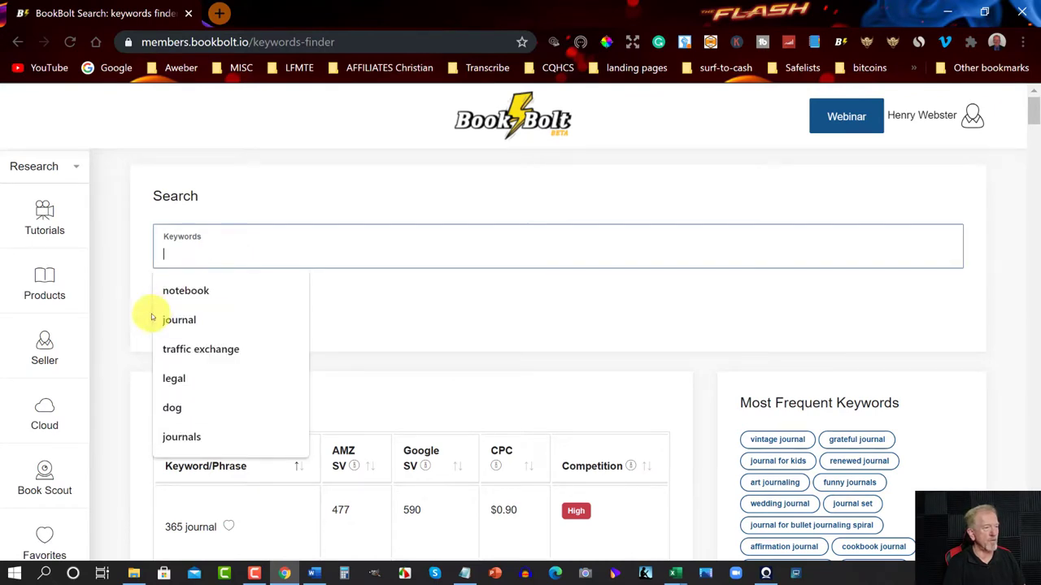
{"action": "left_click", "coordinate": [184, 328]}
{"action": "left_click", "coordinate": [195, 299]}
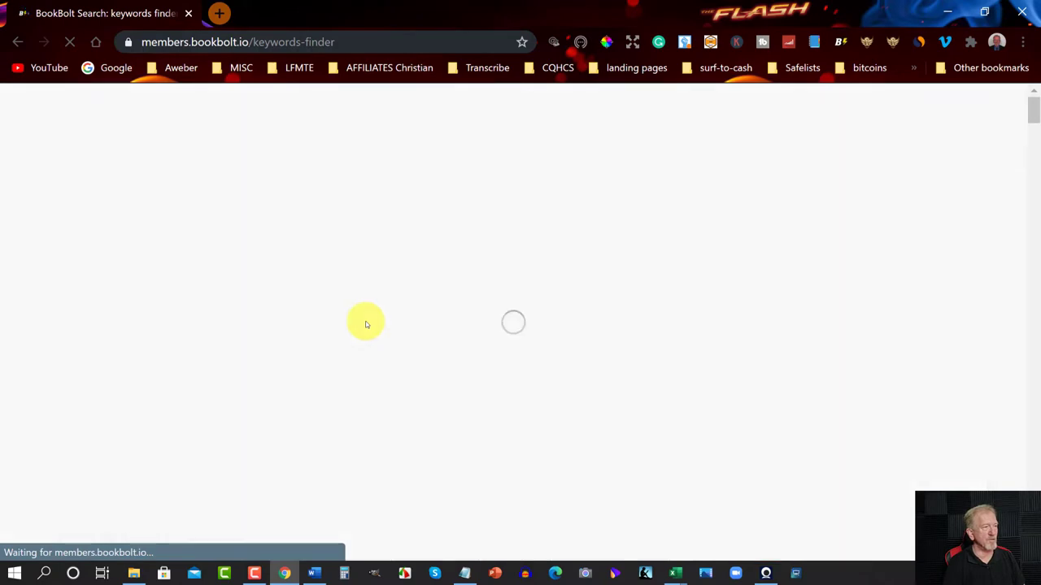
Examine the Amazon and Google search volumes, CPC and competition ratings in the results, along with the most frequent keywords.
{"action": "scroll", "coordinate": [366, 326], "scroll_direction": "down", "scroll_amount": 1}
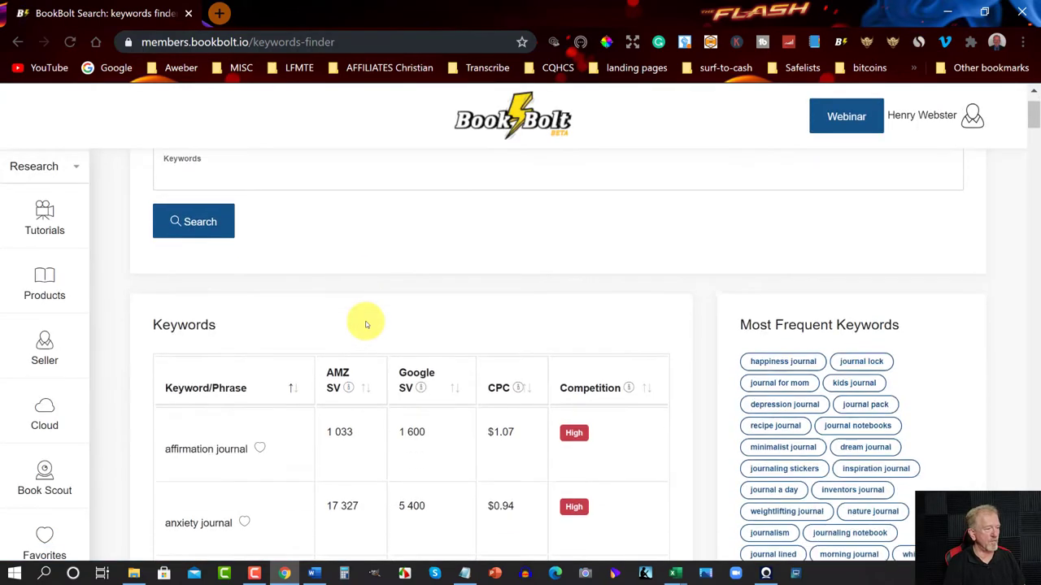
{"action": "scroll", "coordinate": [366, 325], "scroll_direction": "down", "scroll_amount": 1}
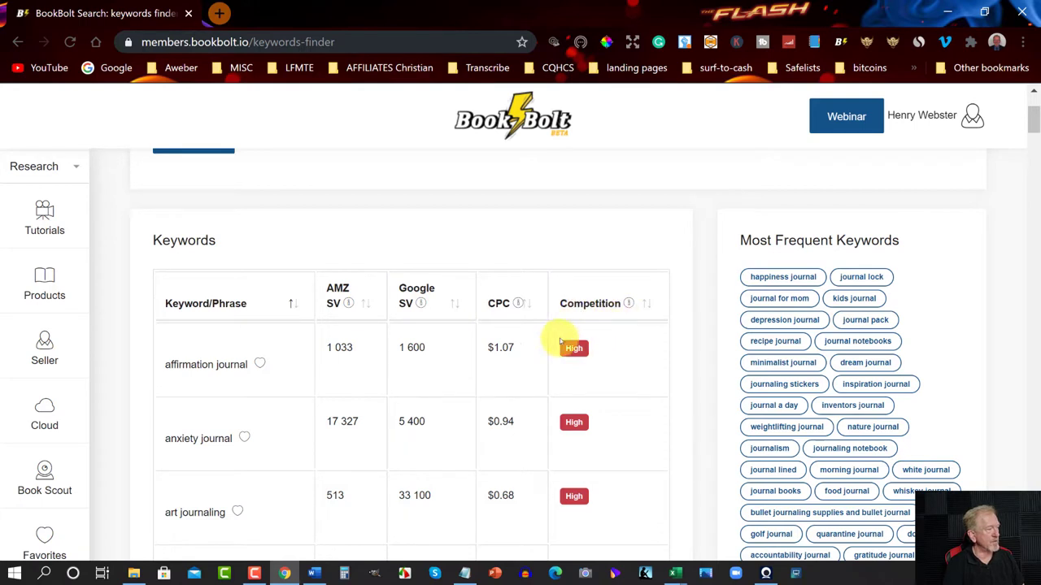
{"action": "double_click", "coordinate": [339, 347]}
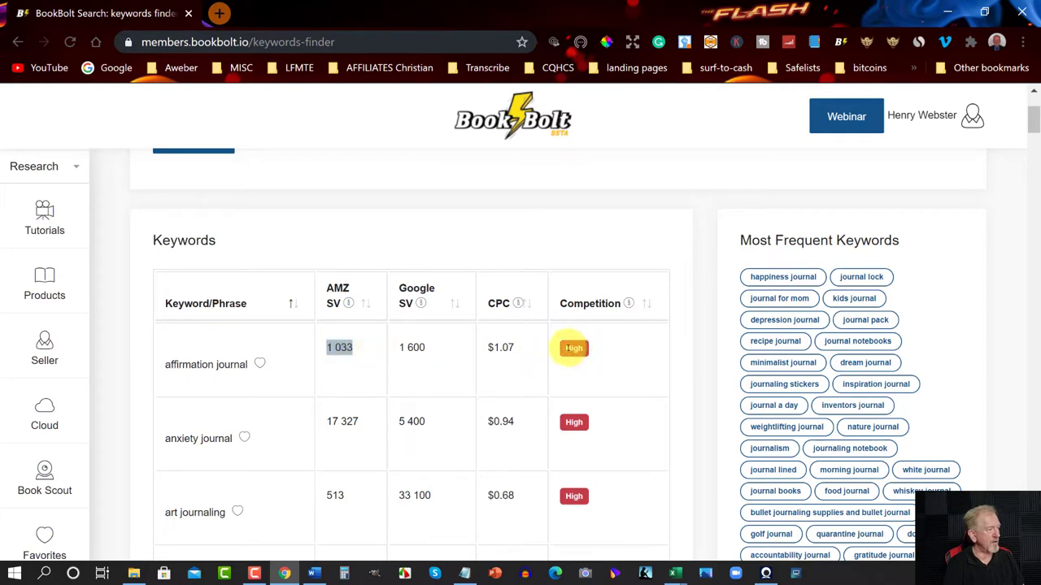
{"action": "left_click", "coordinate": [586, 351]}
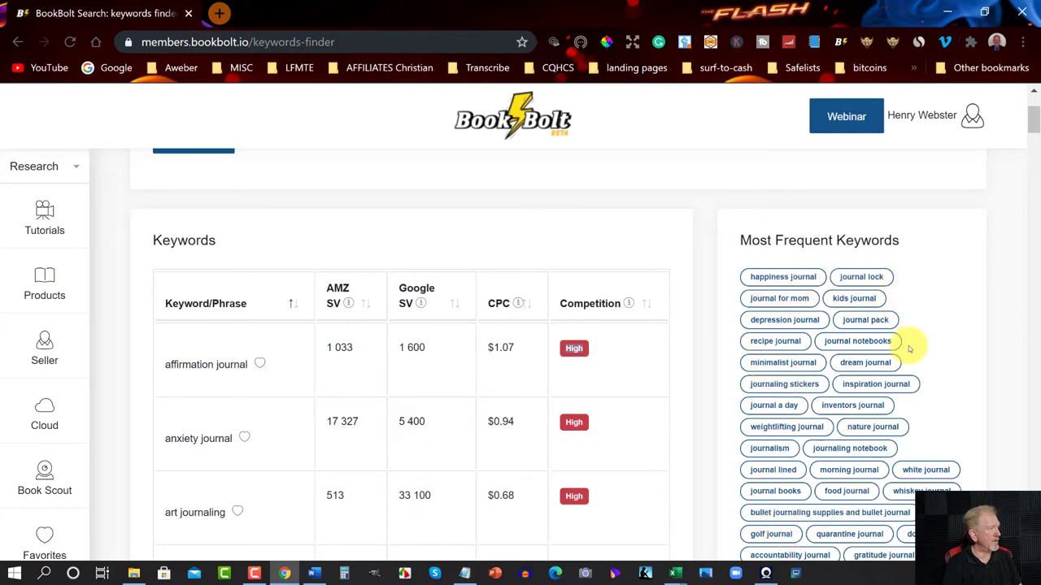
{"action": "scroll", "coordinate": [909, 349], "scroll_direction": "down", "scroll_amount": 1}
{"action": "scroll", "coordinate": [864, 258], "scroll_direction": "down", "scroll_amount": 1}
{"action": "scroll", "coordinate": [864, 259], "scroll_direction": "up", "scroll_amount": 3}
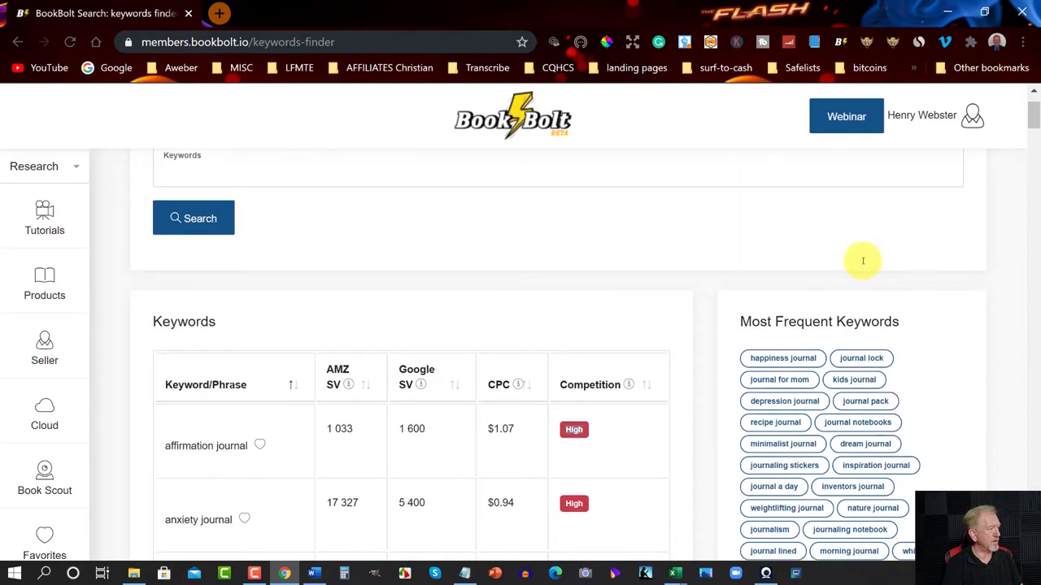
{"action": "scroll", "coordinate": [863, 260], "scroll_direction": "down", "scroll_amount": 2}
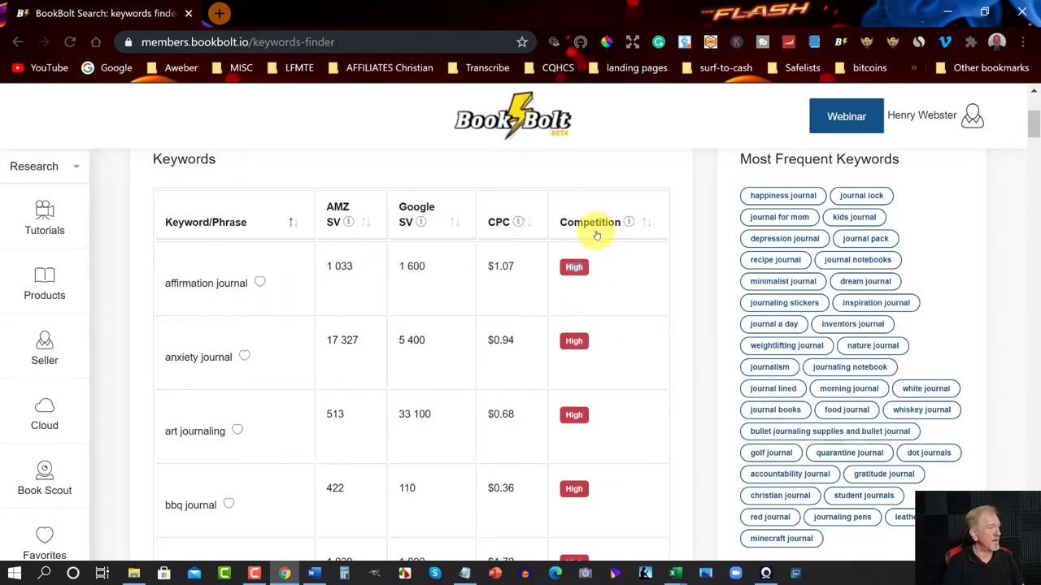
Find the low-competition keyword "medical journal" in the results and add it to the favorites.
{"action": "scroll", "coordinate": [596, 235], "scroll_direction": "down", "scroll_amount": 6}
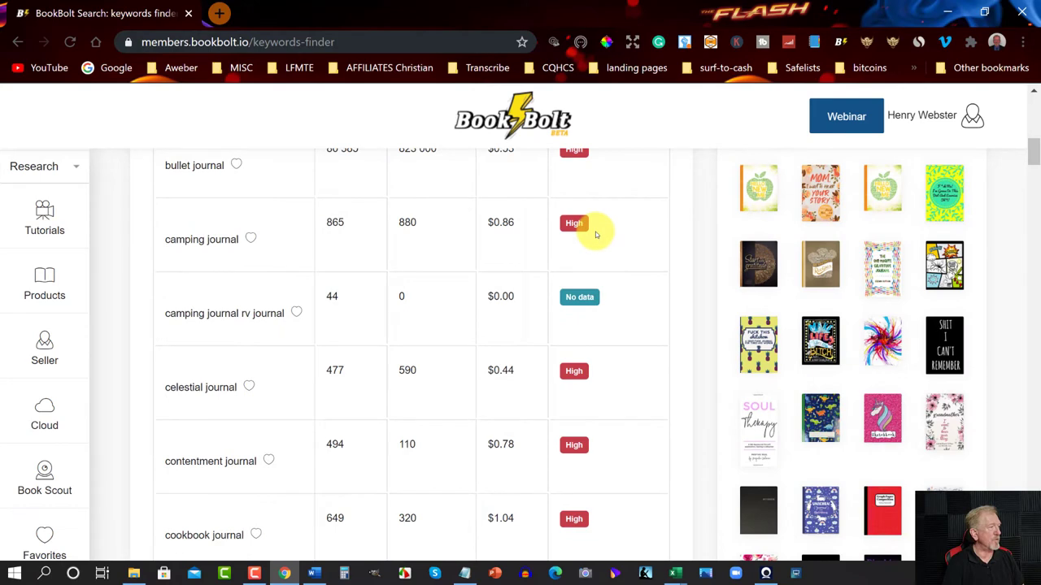
{"action": "scroll", "coordinate": [596, 235], "scroll_direction": "down", "scroll_amount": 11}
{"action": "scroll", "coordinate": [596, 235], "scroll_direction": "down", "scroll_amount": 13}
{"action": "scroll", "coordinate": [596, 235], "scroll_direction": "down", "scroll_amount": 15}
{"action": "scroll", "coordinate": [596, 235], "scroll_direction": "down", "scroll_amount": 15}
{"action": "scroll", "coordinate": [596, 235], "scroll_direction": "up", "scroll_amount": 4}
{"action": "scroll", "coordinate": [596, 233], "scroll_direction": "down", "scroll_amount": 2}
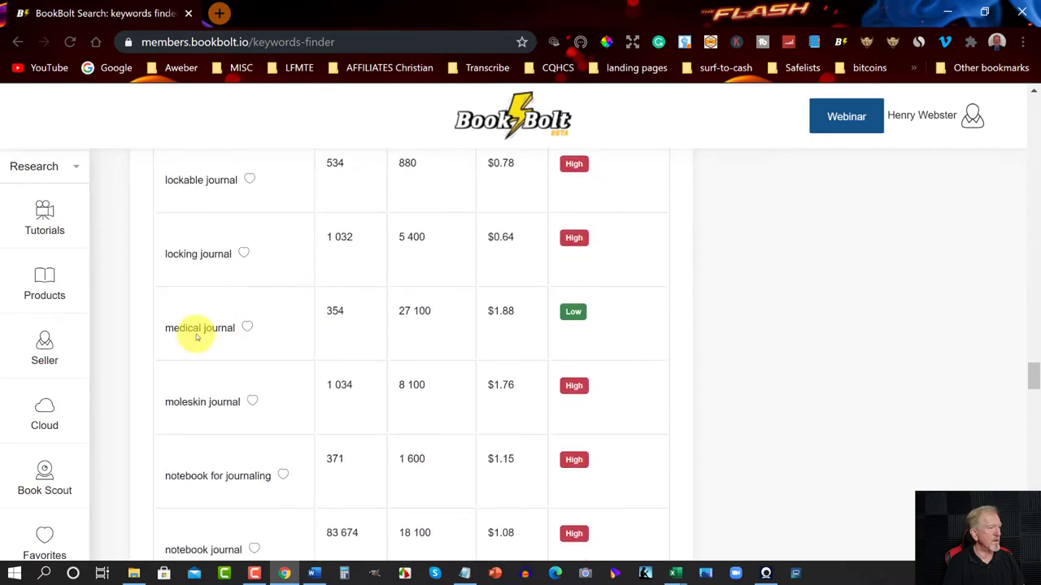
{"action": "left_click_drag", "start_coordinate": [167, 328], "coordinate": [232, 330]}
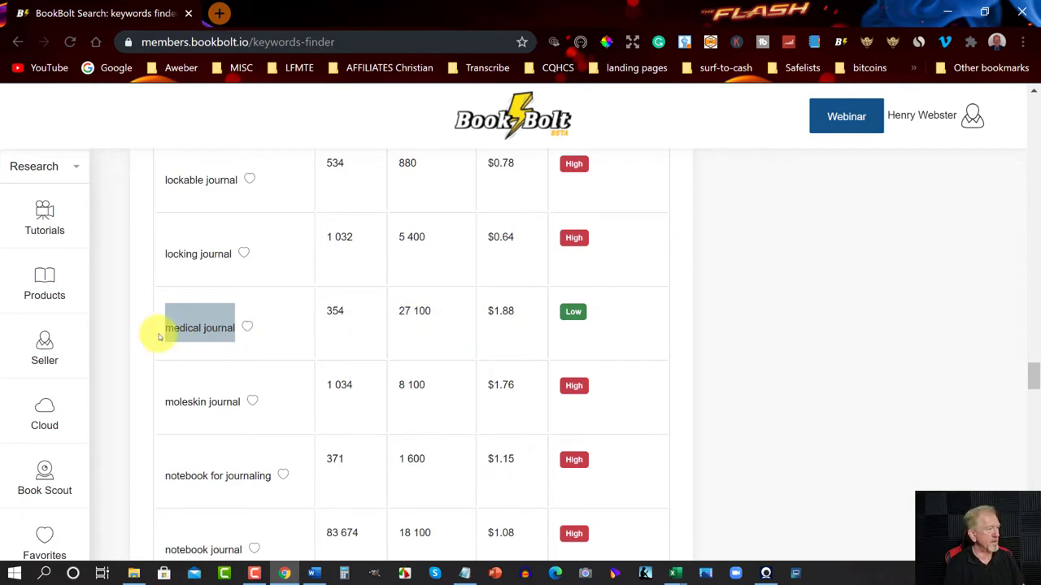
{"action": "left_click", "coordinate": [248, 329]}
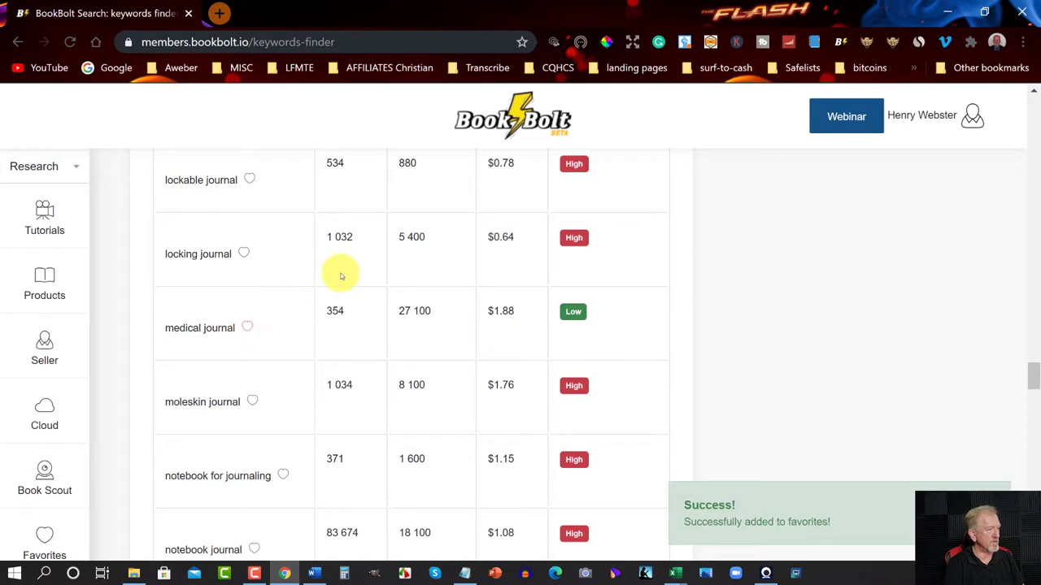
Add the medium-competition keywords "sales journal" and "sleep journal" to the favorites.
{"action": "scroll", "coordinate": [342, 276], "scroll_direction": "down", "scroll_amount": 8}
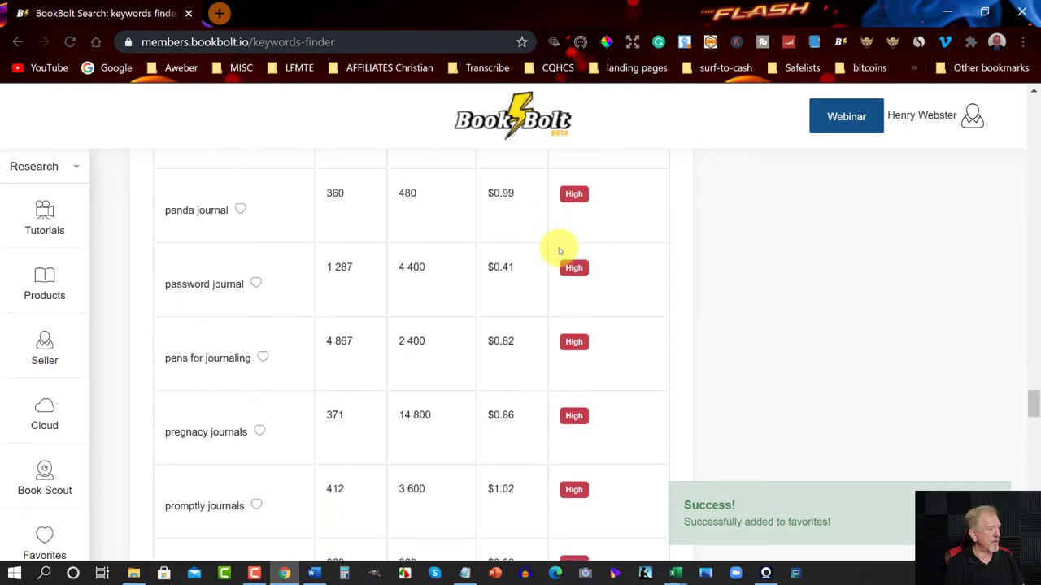
{"action": "scroll", "coordinate": [559, 251], "scroll_direction": "down", "scroll_amount": 5}
{"action": "scroll", "coordinate": [560, 251], "scroll_direction": "down", "scroll_amount": 11}
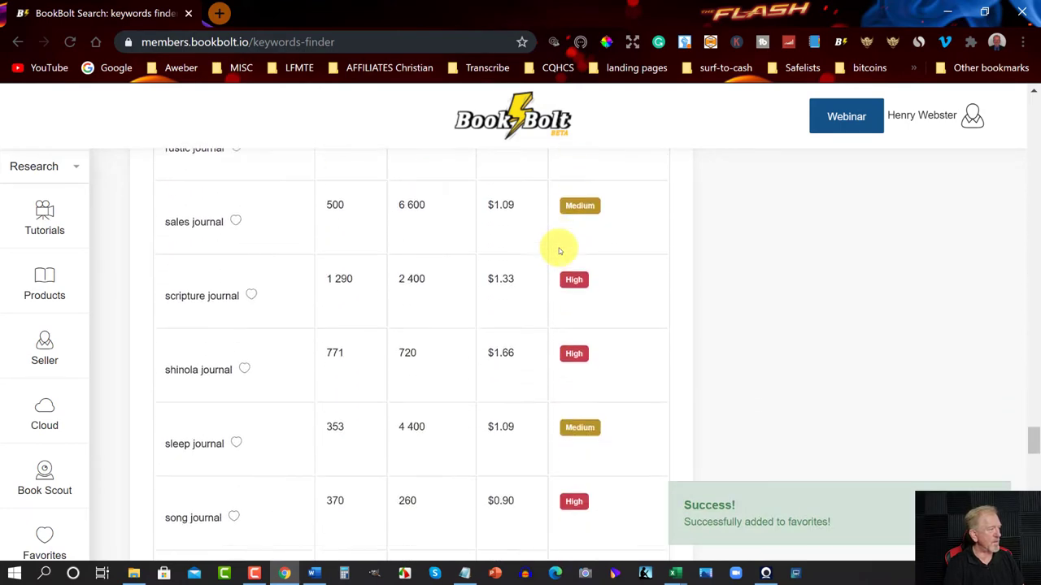
{"action": "scroll", "coordinate": [559, 251], "scroll_direction": "up", "scroll_amount": 10}
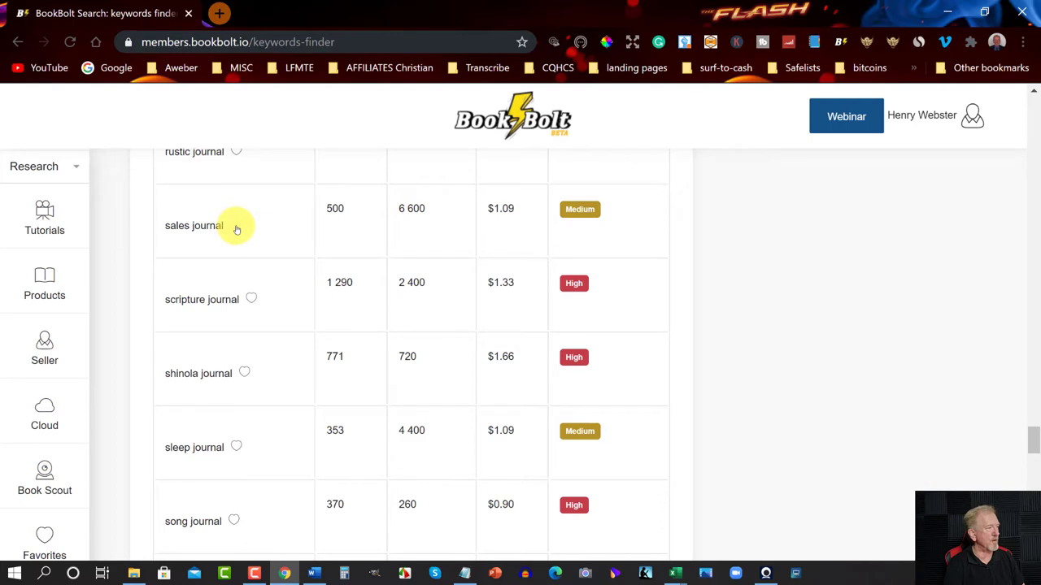
{"action": "left_click", "coordinate": [236, 228]}
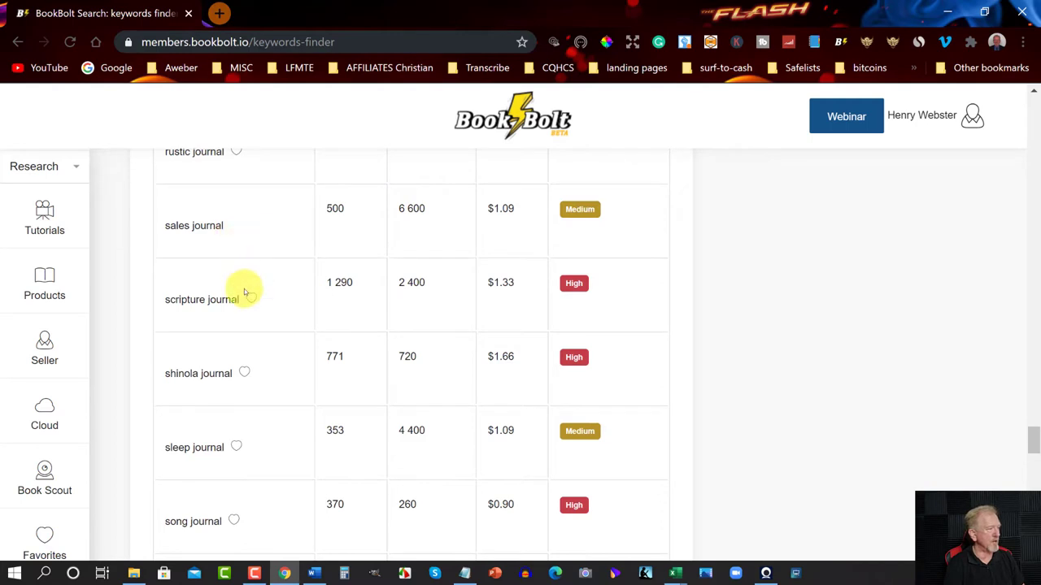
{"action": "left_click", "coordinate": [236, 447]}
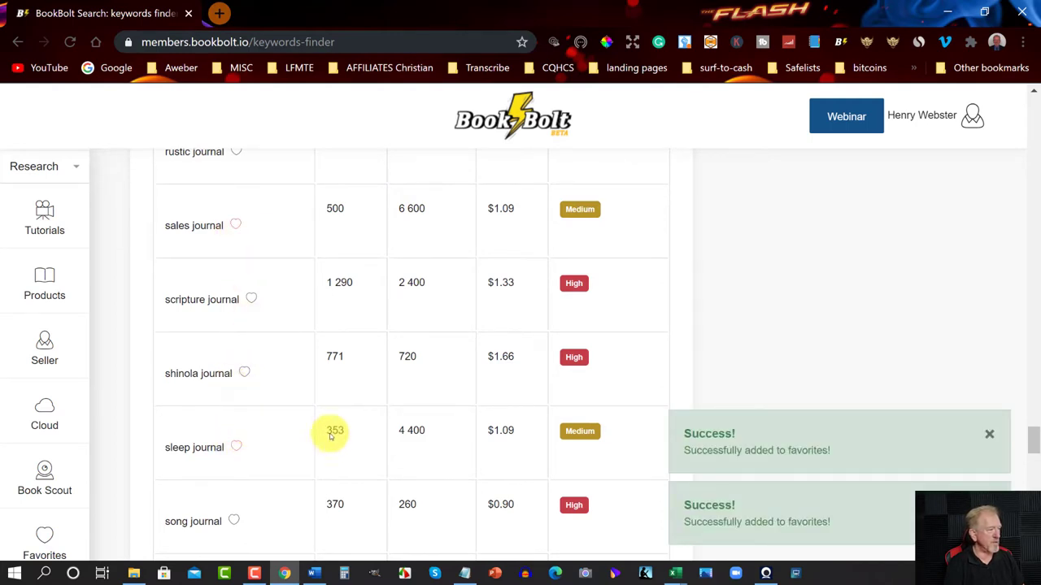
{"action": "left_click_drag", "start_coordinate": [343, 434], "coordinate": [325, 436]}
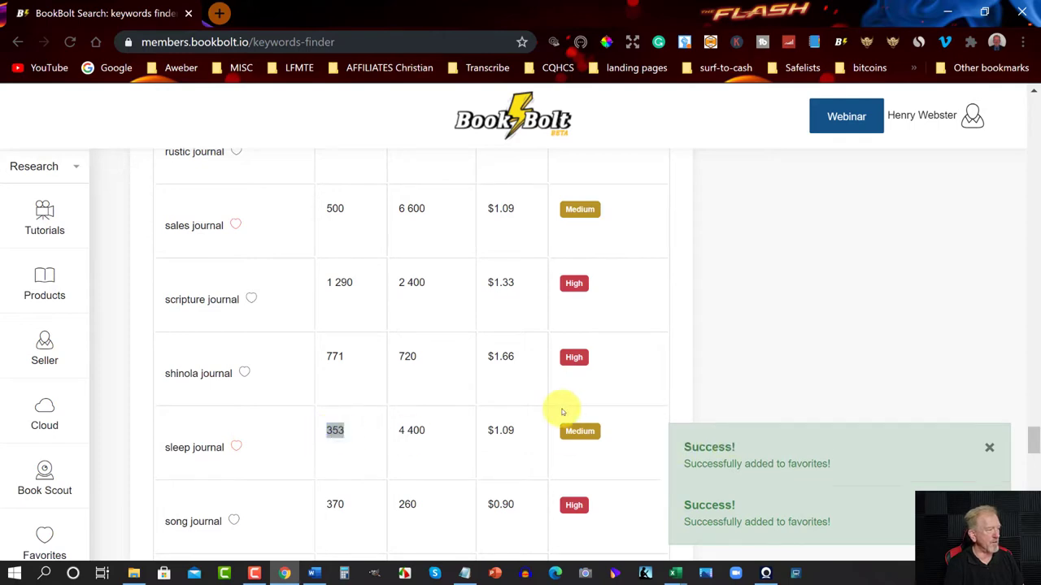
Check the remaining keywords on the first results page and go to page 2.
{"action": "scroll", "coordinate": [597, 378], "scroll_direction": "down", "scroll_amount": 3}
{"action": "scroll", "coordinate": [596, 374], "scroll_direction": "down", "scroll_amount": 12}
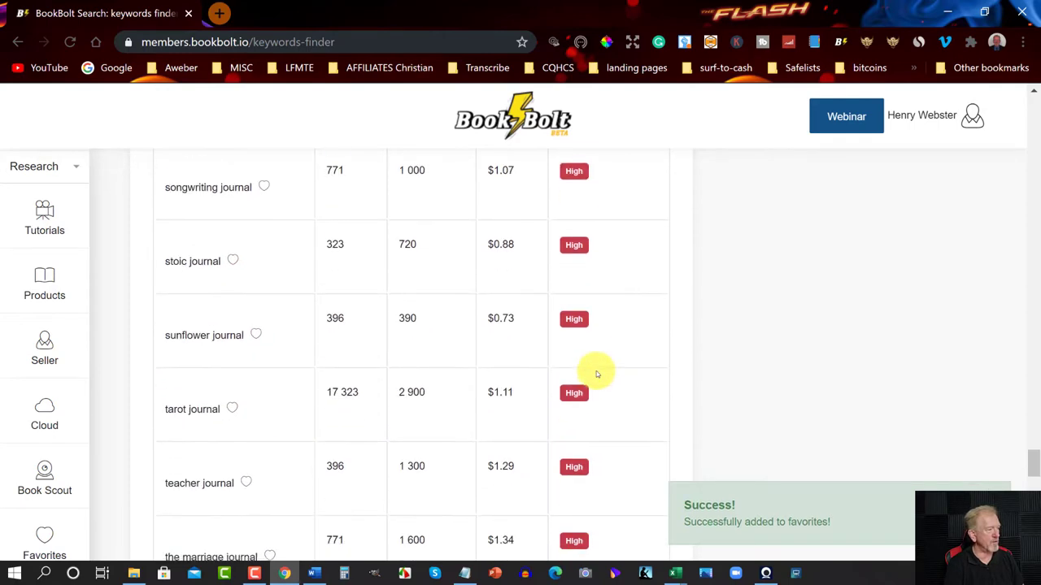
{"action": "scroll", "coordinate": [596, 374], "scroll_direction": "down", "scroll_amount": 2}
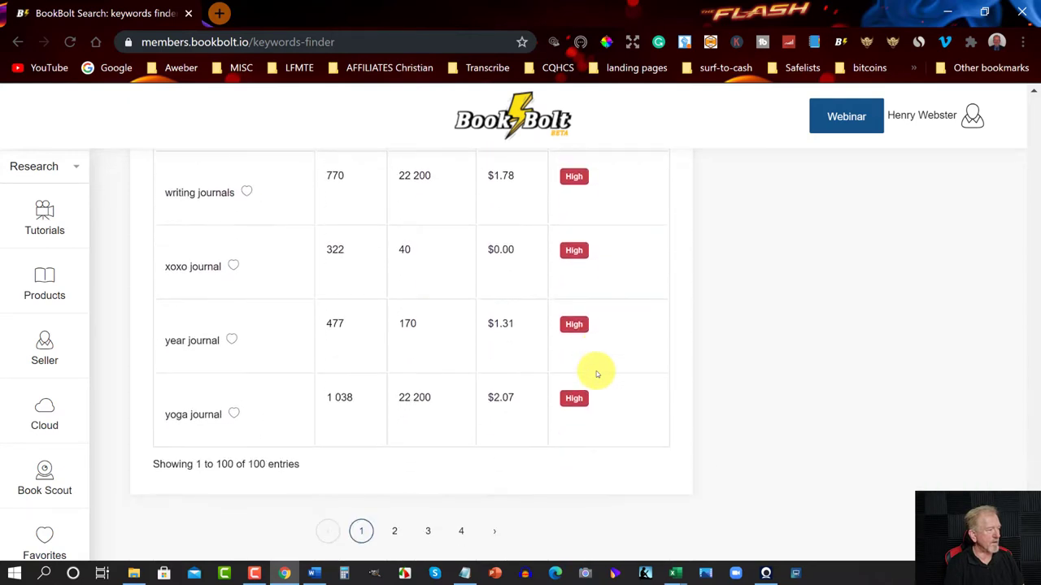
{"action": "left_click", "coordinate": [396, 531]}
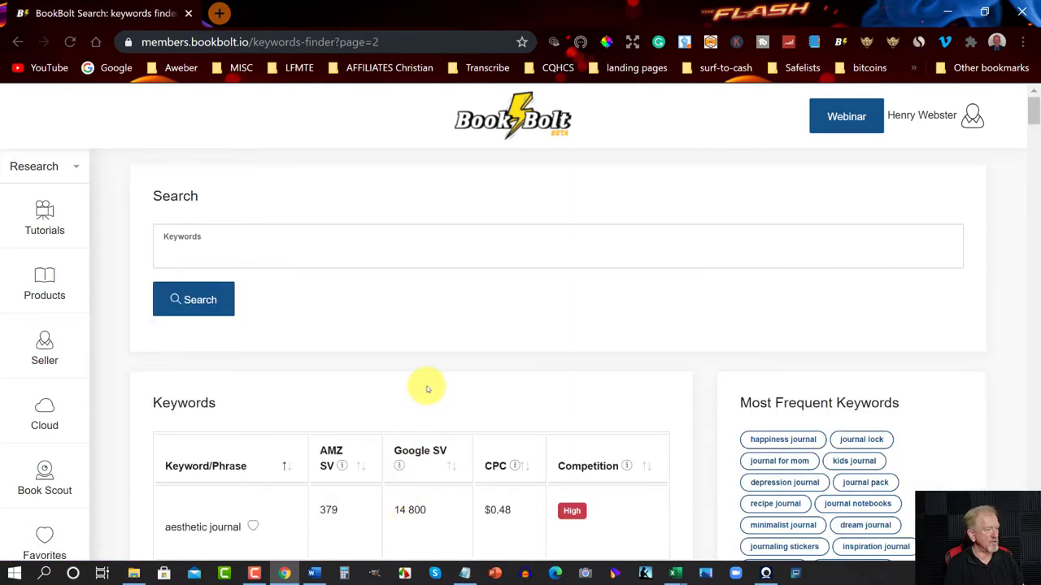
Find the low-competition keyword "elephant journal" on page 2 and add it to the favorites.
{"action": "scroll", "coordinate": [421, 394], "scroll_direction": "down", "scroll_amount": 7}
{"action": "scroll", "coordinate": [427, 389], "scroll_direction": "down", "scroll_amount": 16}
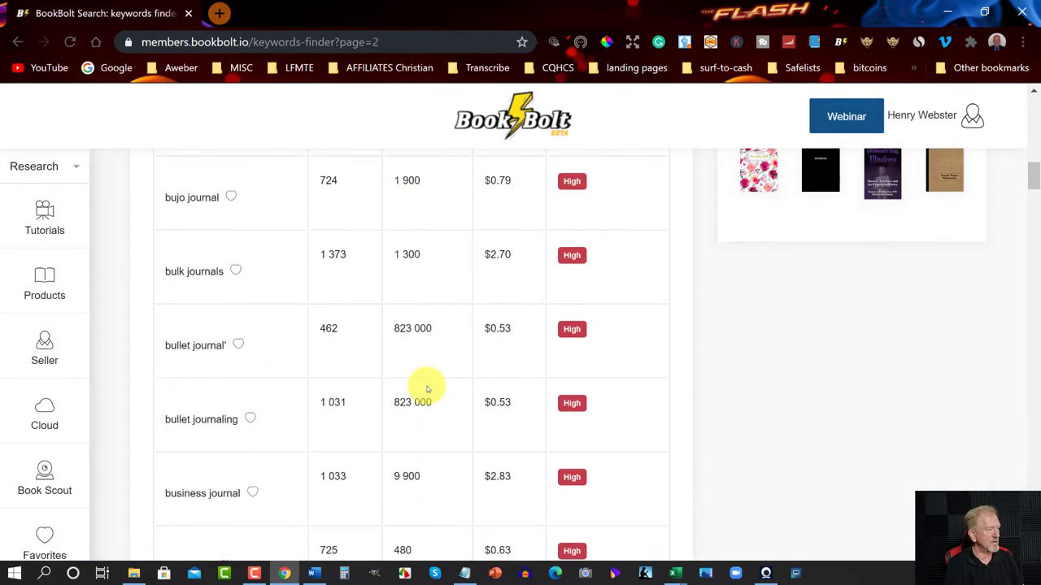
{"action": "scroll", "coordinate": [425, 384], "scroll_direction": "down", "scroll_amount": 2}
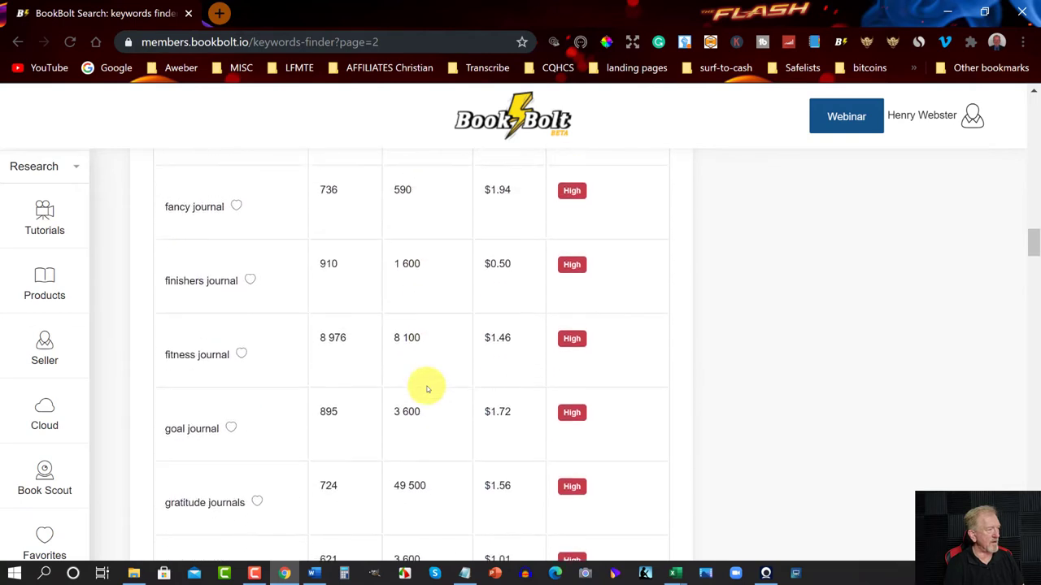
{"action": "scroll", "coordinate": [425, 385], "scroll_direction": "up", "scroll_amount": 3}
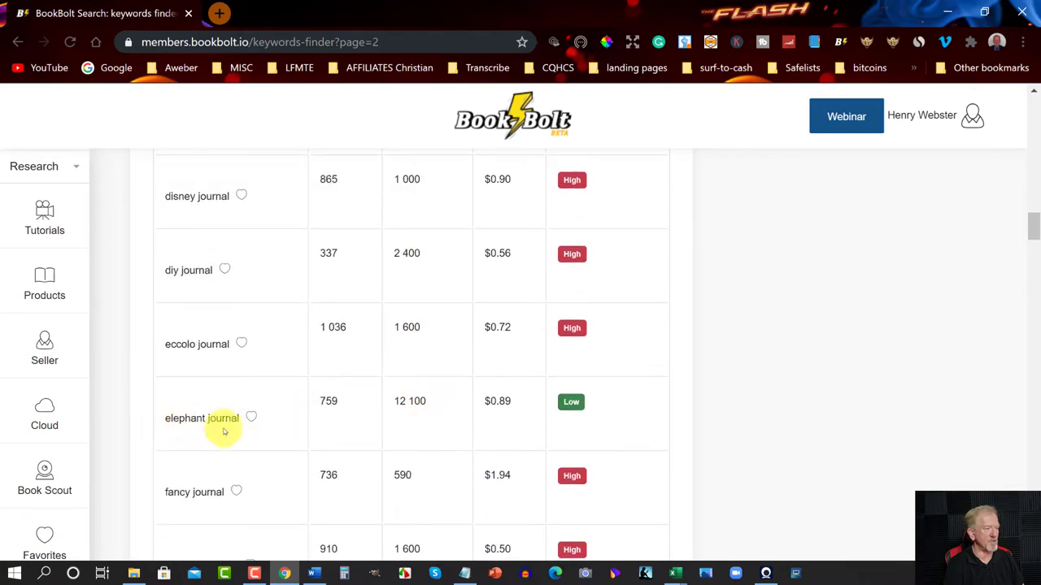
{"action": "left_click", "coordinate": [251, 420]}
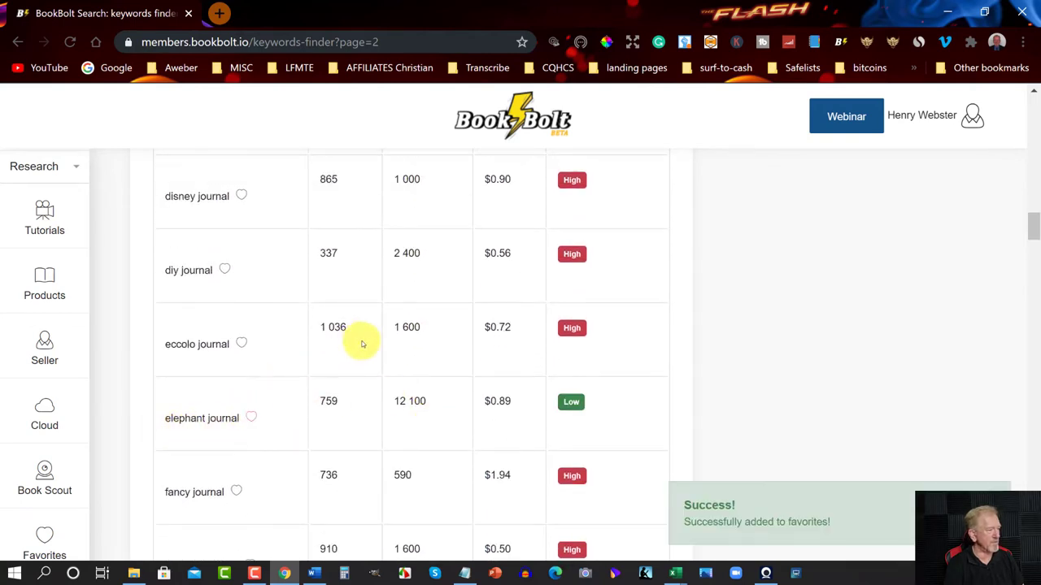
Find the low-competition keyword "yellow journal" on page 2 and add it to the favorites.
{"action": "scroll", "coordinate": [407, 332], "scroll_direction": "down", "scroll_amount": 6}
{"action": "scroll", "coordinate": [410, 335], "scroll_direction": "down", "scroll_amount": 10}
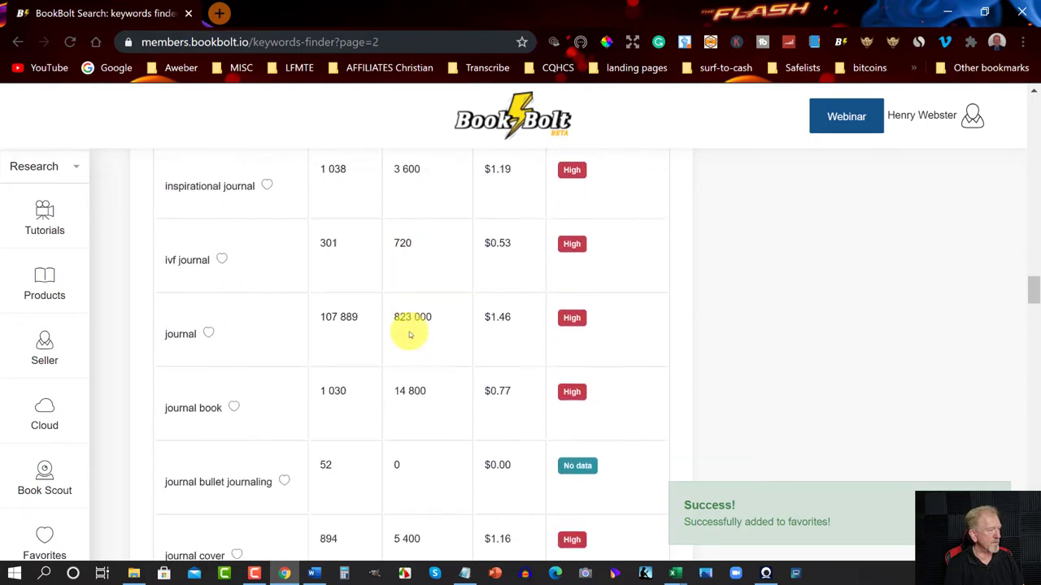
{"action": "scroll", "coordinate": [410, 335], "scroll_direction": "down", "scroll_amount": 6}
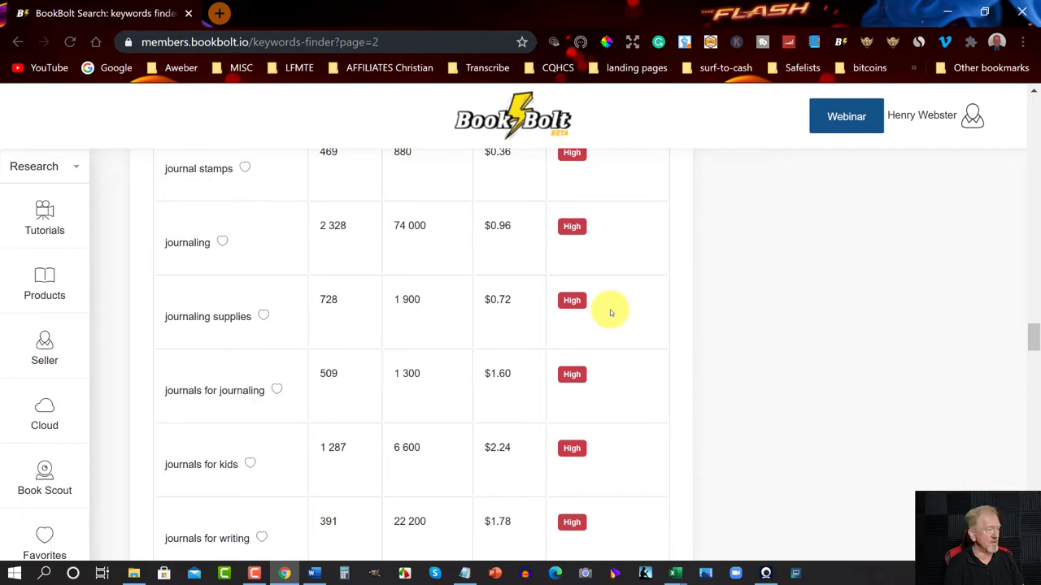
{"action": "scroll", "coordinate": [611, 313], "scroll_direction": "down", "scroll_amount": 13}
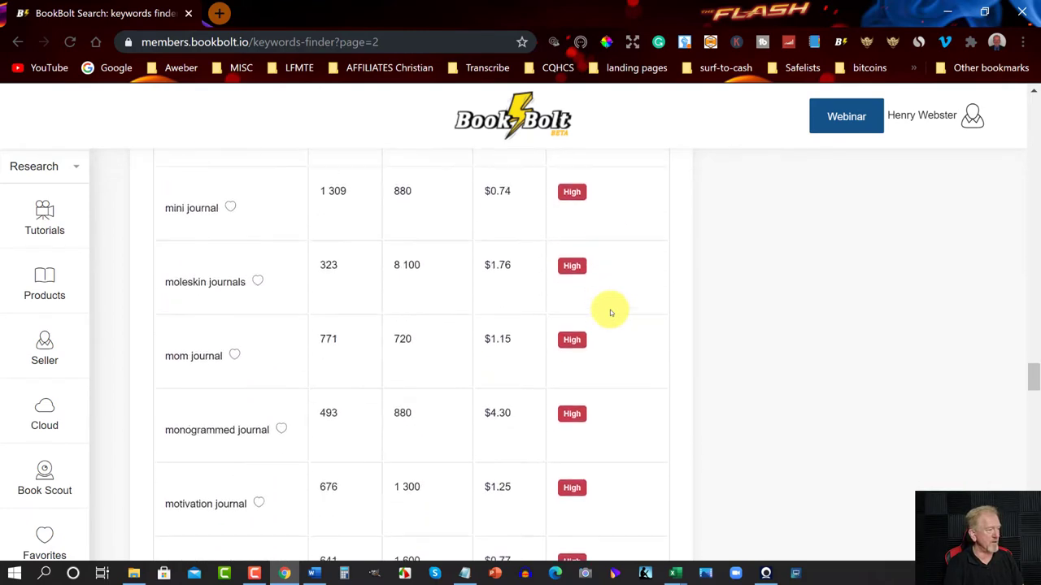
{"action": "scroll", "coordinate": [611, 313], "scroll_direction": "down", "scroll_amount": 13}
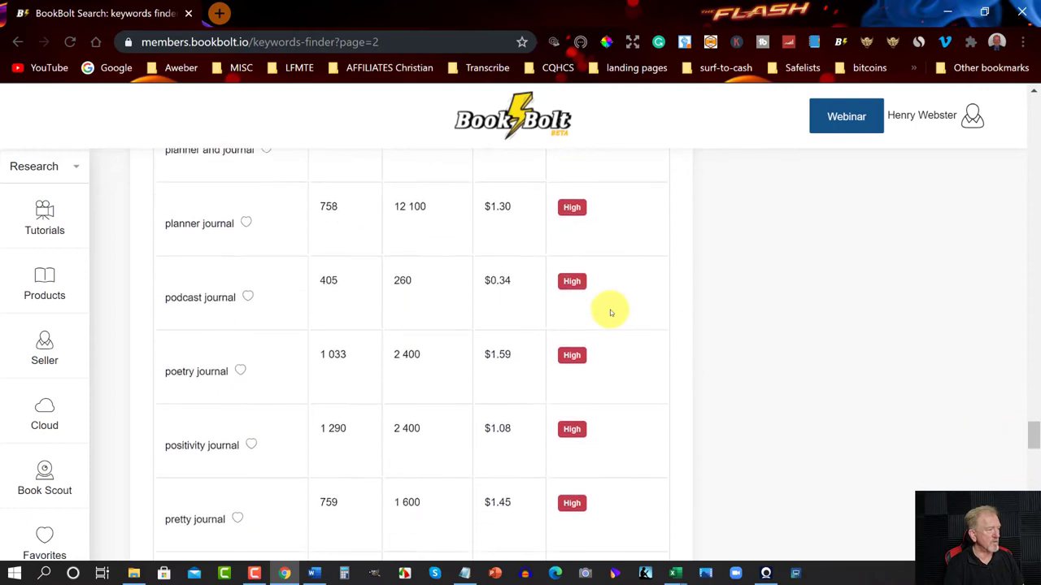
{"action": "scroll", "coordinate": [610, 313], "scroll_direction": "down", "scroll_amount": 13}
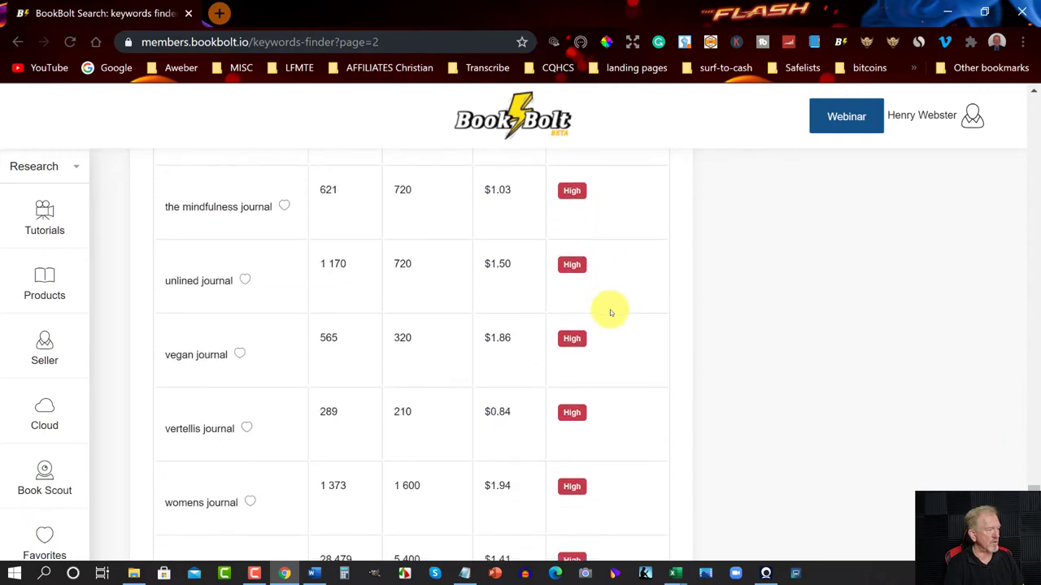
{"action": "scroll", "coordinate": [611, 313], "scroll_direction": "down", "scroll_amount": 1}
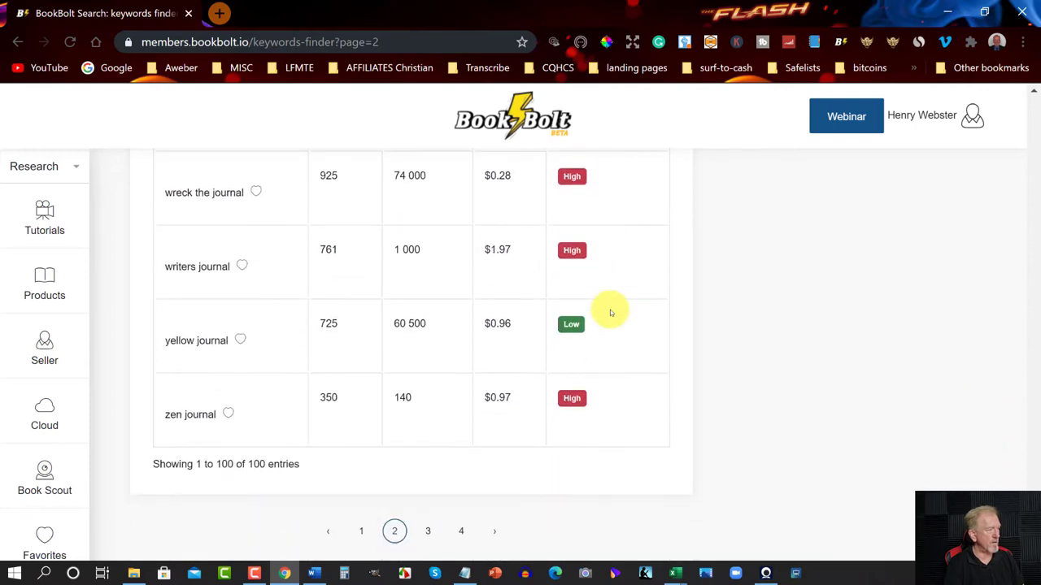
{"action": "left_click", "coordinate": [240, 342]}
Go to page 3 of the journal results and check the competition ratings of its keywords.
{"action": "left_click", "coordinate": [427, 532]}
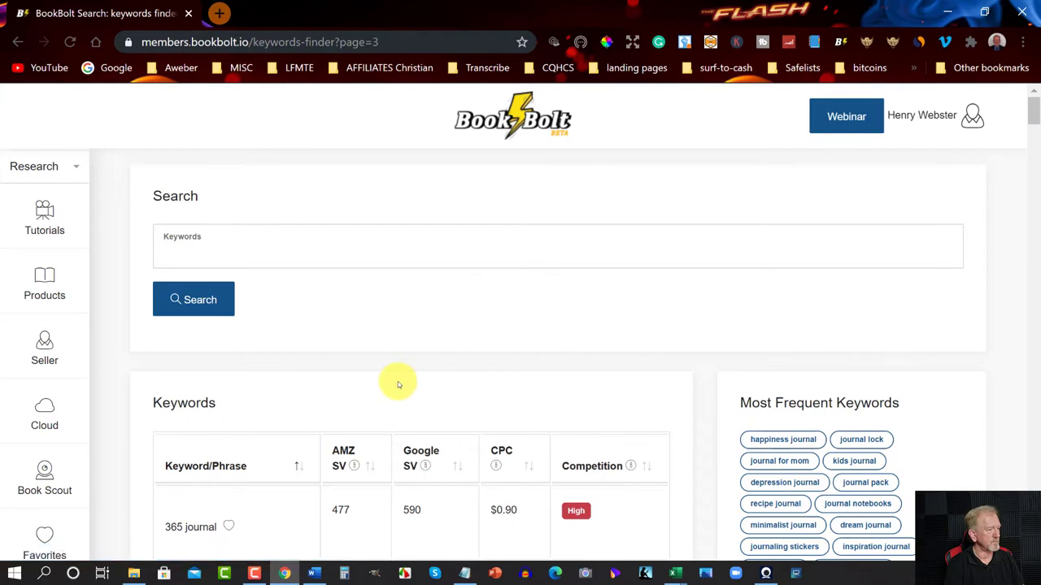
{"action": "scroll", "coordinate": [398, 385], "scroll_direction": "down", "scroll_amount": 12}
{"action": "scroll", "coordinate": [412, 355], "scroll_direction": "down", "scroll_amount": 5}
{"action": "scroll", "coordinate": [412, 355], "scroll_direction": "down", "scroll_amount": 5}
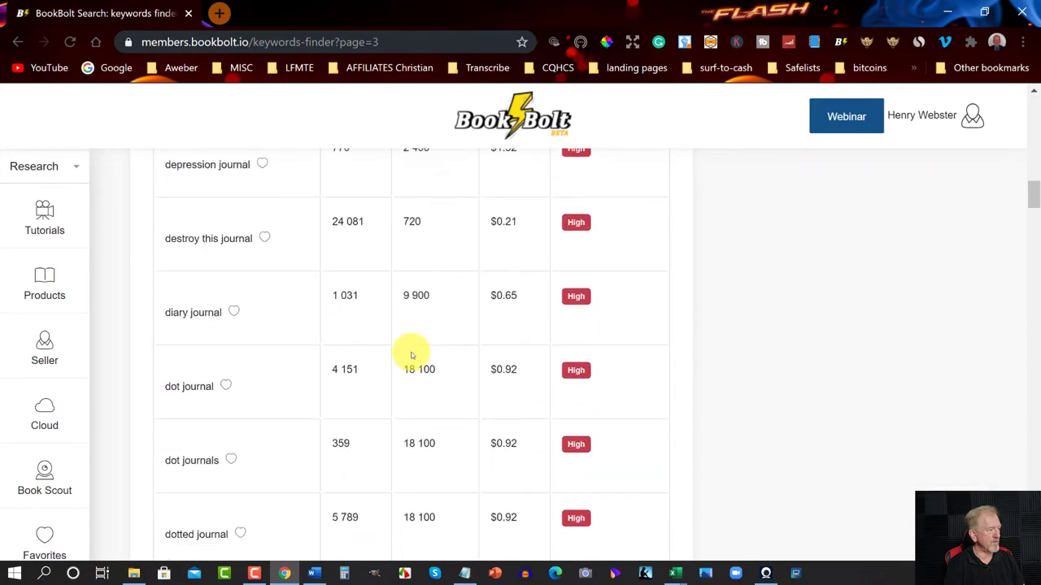
Search the keywords for "mens journal" and check the competition ratings throughout the results.
{"action": "scroll", "coordinate": [411, 356], "scroll_direction": "up", "scroll_amount": 20}
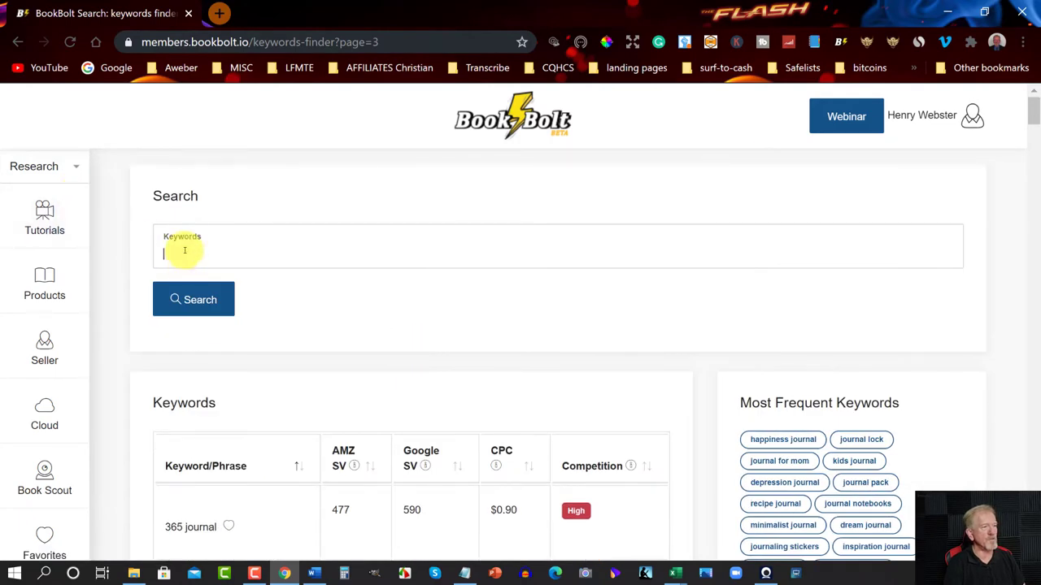
{"action": "left_click", "coordinate": [184, 245]}
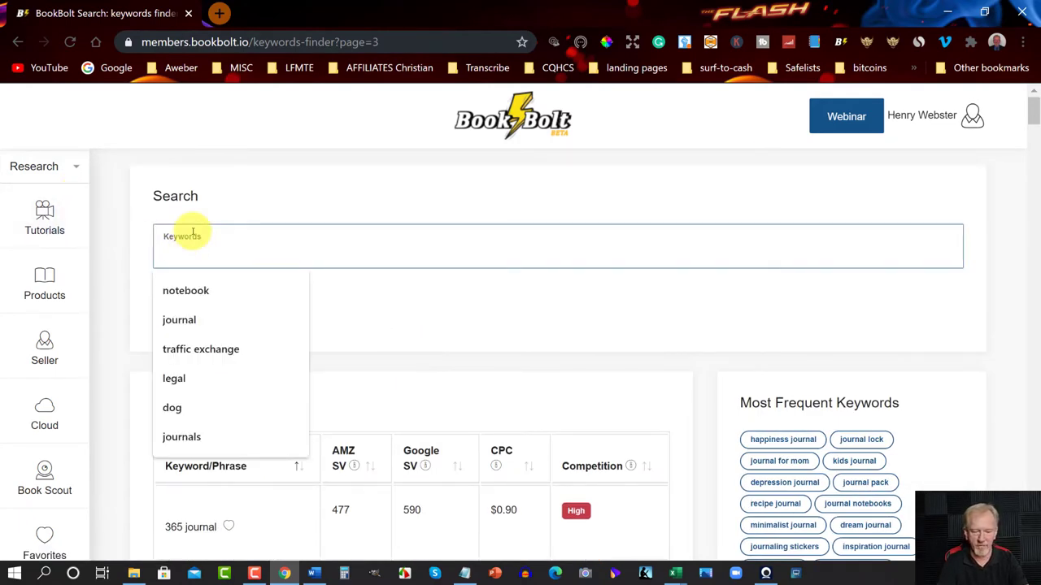
{"action": "type", "text": "men"}
{"action": "type", "text": "journal"}
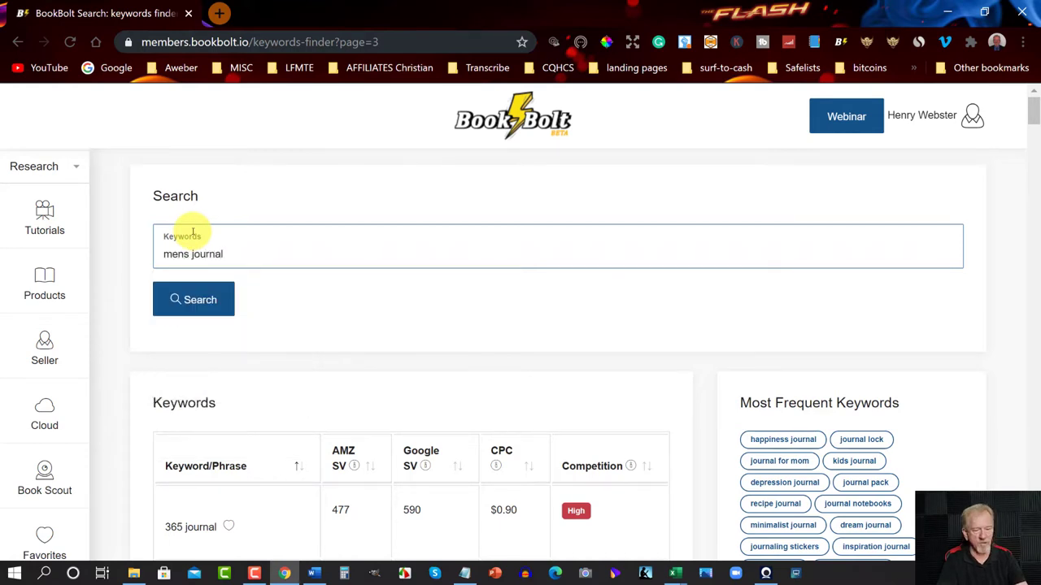
{"action": "key", "text": "Return"}
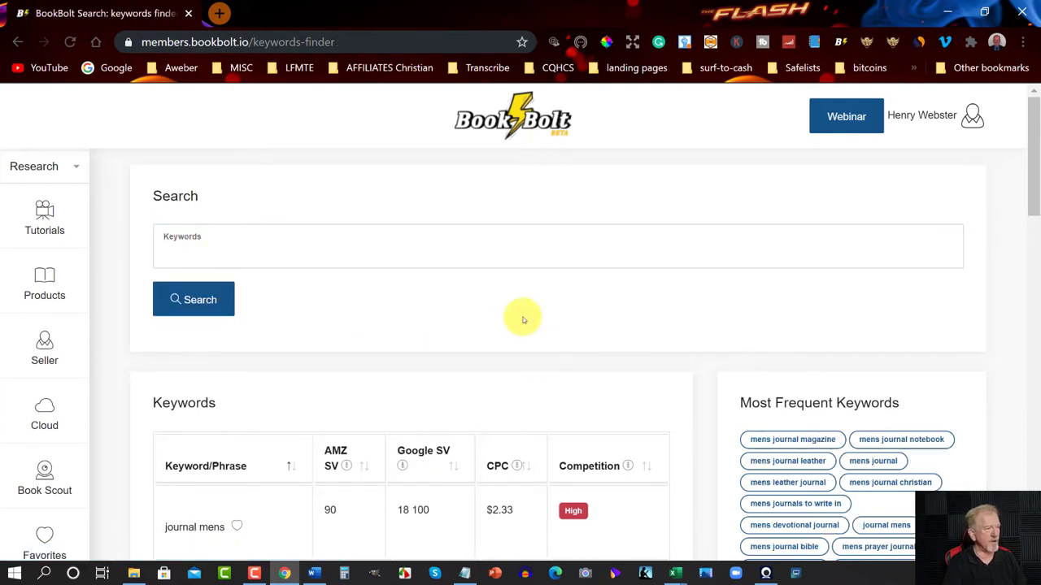
{"action": "scroll", "coordinate": [523, 319], "scroll_direction": "down", "scroll_amount": 2}
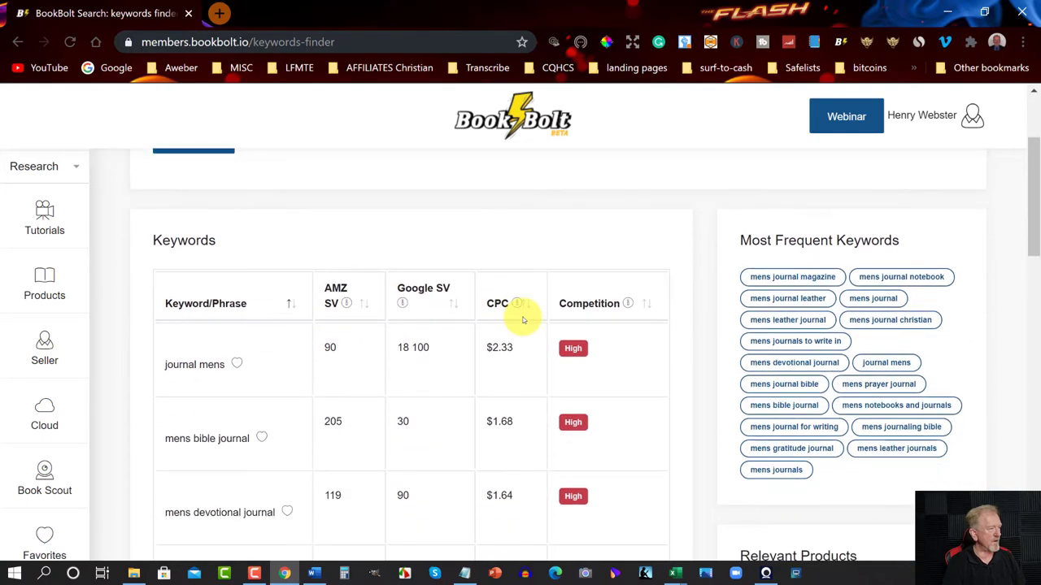
{"action": "scroll", "coordinate": [573, 350], "scroll_direction": "down", "scroll_amount": 6}
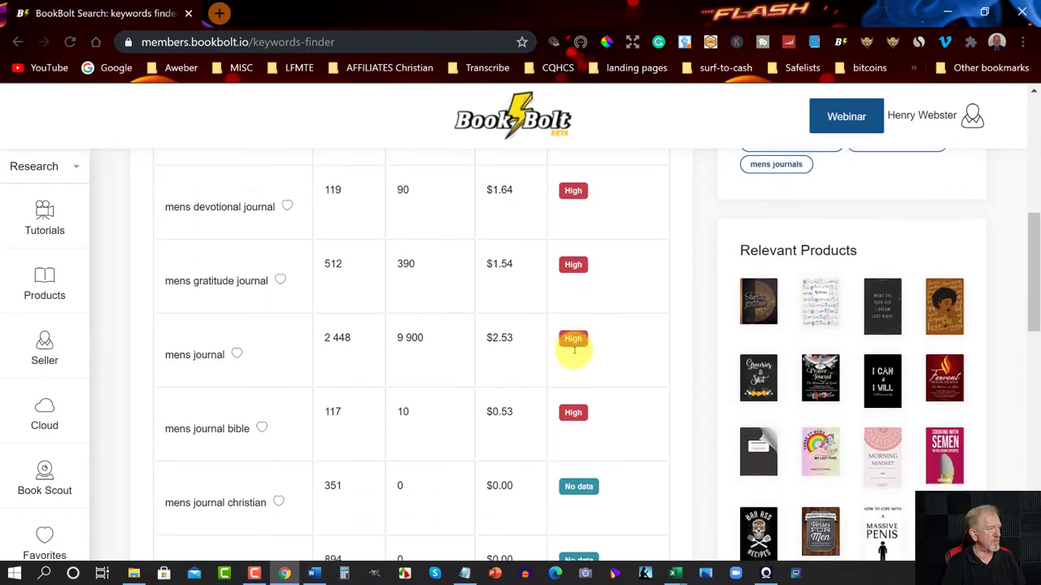
{"action": "scroll", "coordinate": [574, 352], "scroll_direction": "down", "scroll_amount": 10}
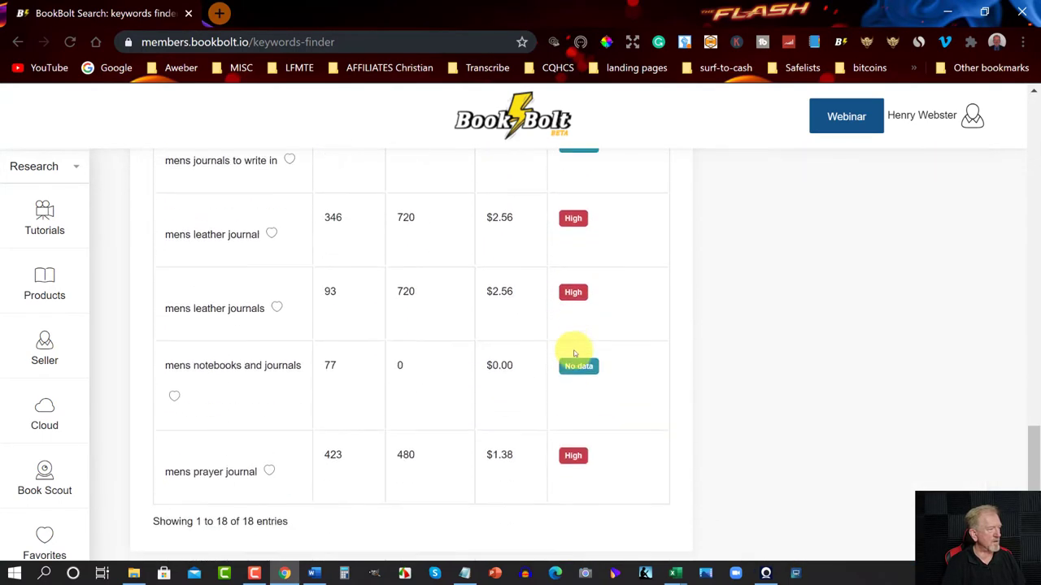
Run a new keyword search for "notebook".
{"action": "scroll", "coordinate": [574, 355], "scroll_direction": "up", "scroll_amount": 15}
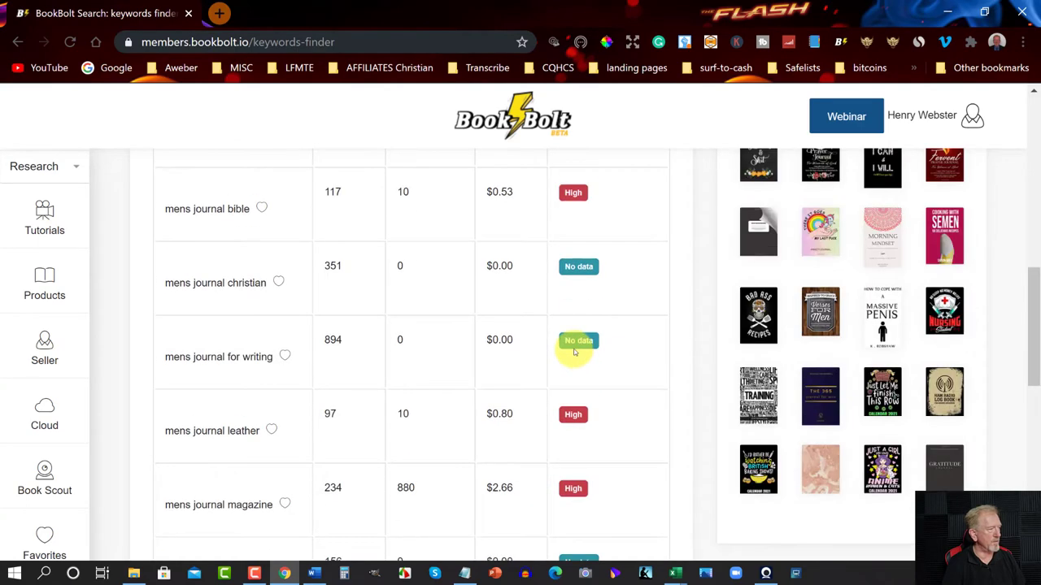
{"action": "left_click", "coordinate": [172, 216]}
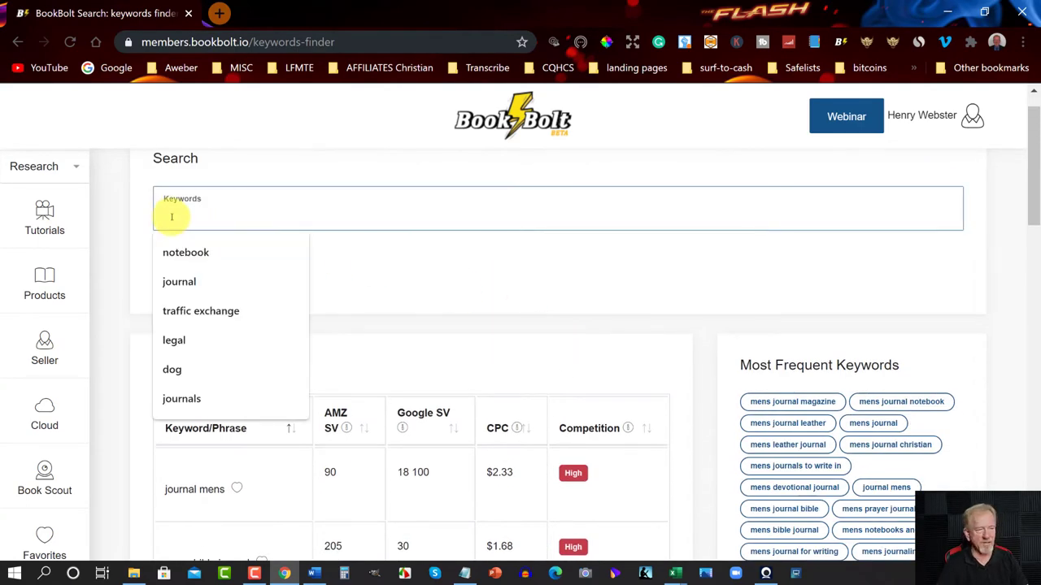
{"action": "left_click", "coordinate": [204, 253]}
{"action": "left_click", "coordinate": [180, 262]}
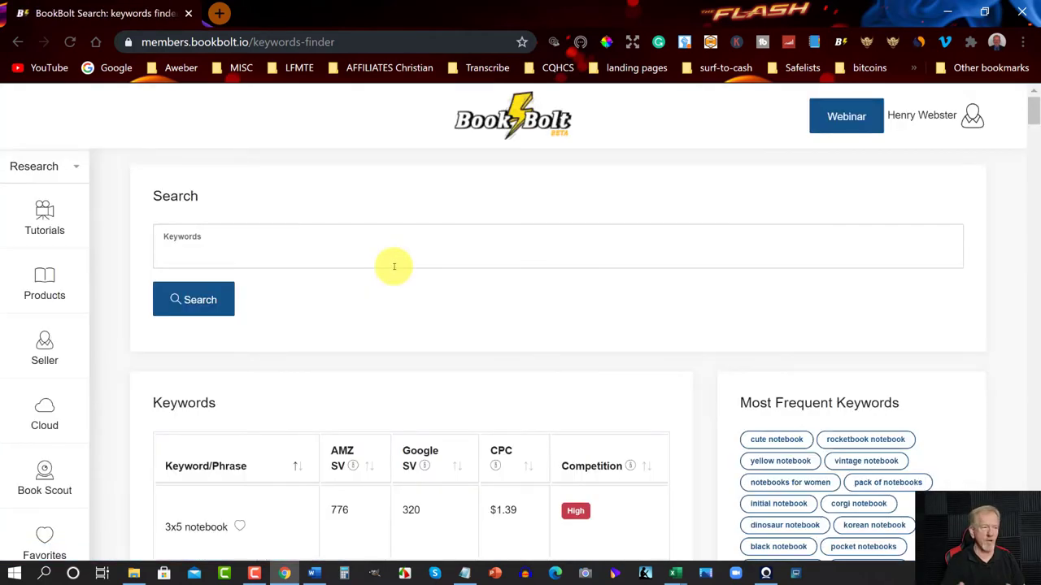
Examine the notebook keywords on the first results page for low- or medium-competition ratings.
{"action": "scroll", "coordinate": [434, 342], "scroll_direction": "down", "scroll_amount": 2}
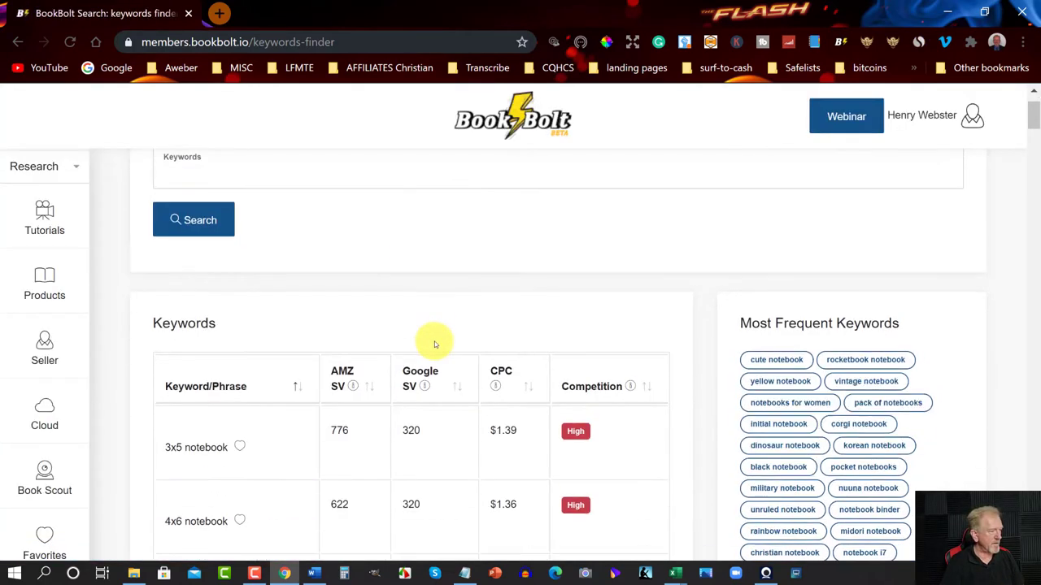
{"action": "scroll", "coordinate": [434, 342], "scroll_direction": "down", "scroll_amount": 10}
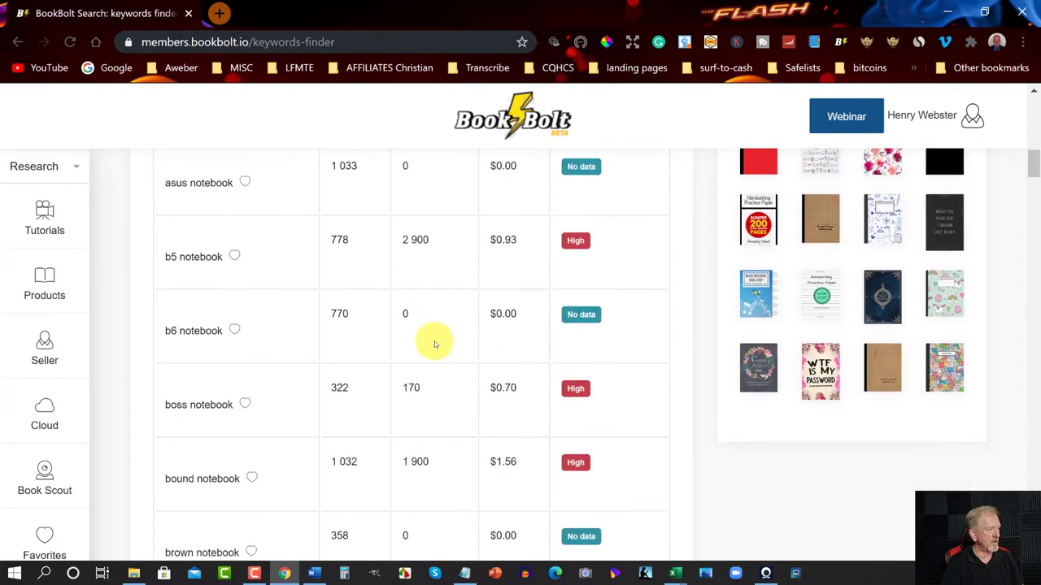
{"action": "scroll", "coordinate": [434, 344], "scroll_direction": "down", "scroll_amount": 14}
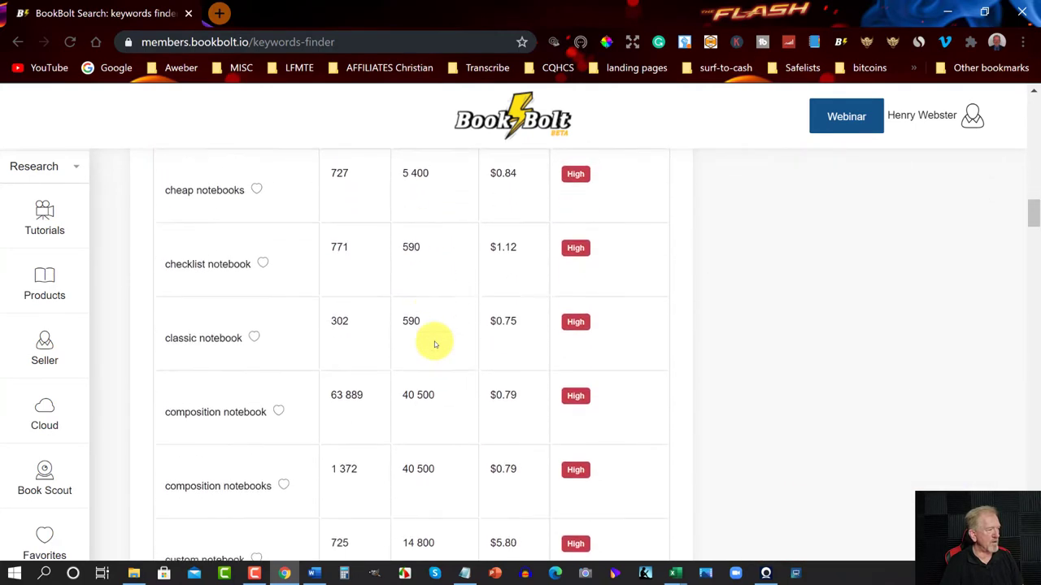
{"action": "scroll", "coordinate": [434, 344], "scroll_direction": "down", "scroll_amount": 20}
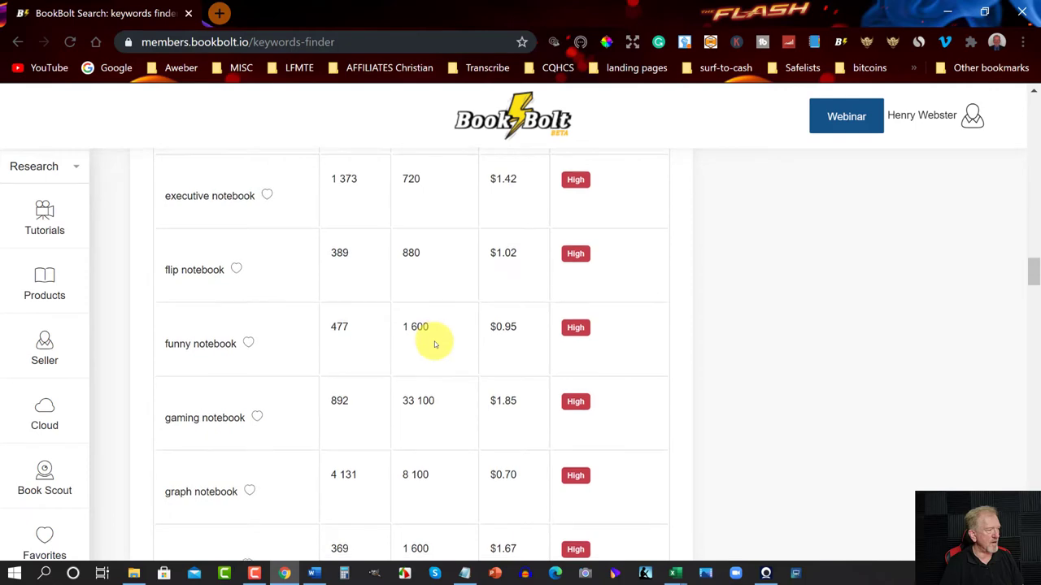
{"action": "scroll", "coordinate": [434, 344], "scroll_direction": "down", "scroll_amount": 11}
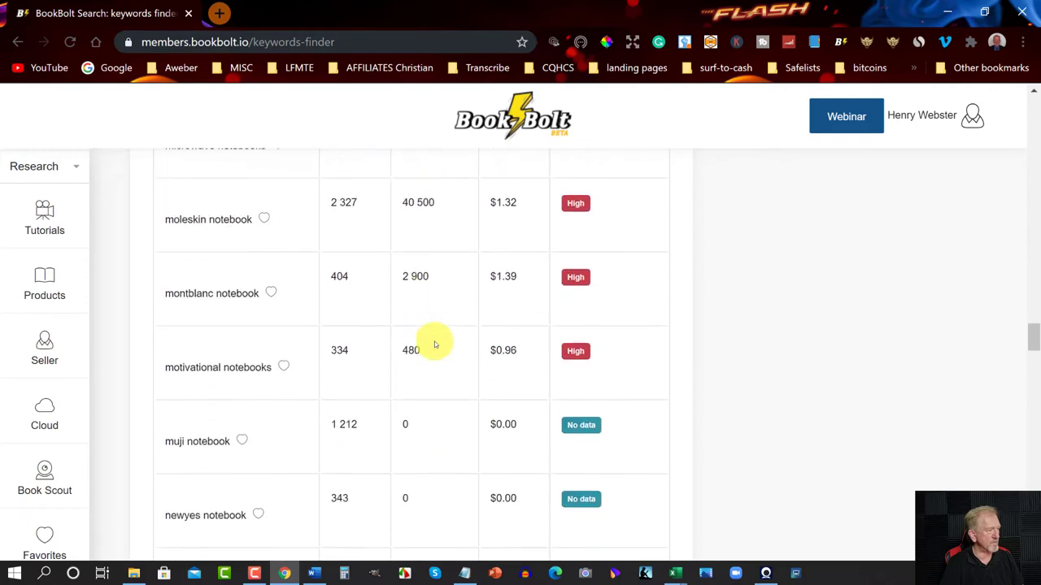
{"action": "scroll", "coordinate": [434, 344], "scroll_direction": "down", "scroll_amount": 16}
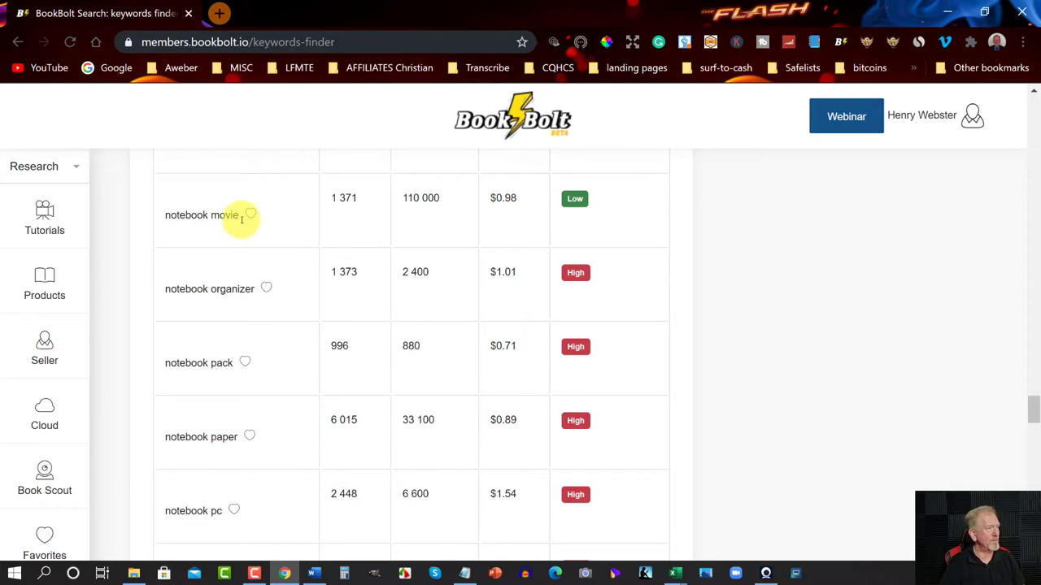
{"action": "scroll", "coordinate": [241, 220], "scroll_direction": "down", "scroll_amount": 8}
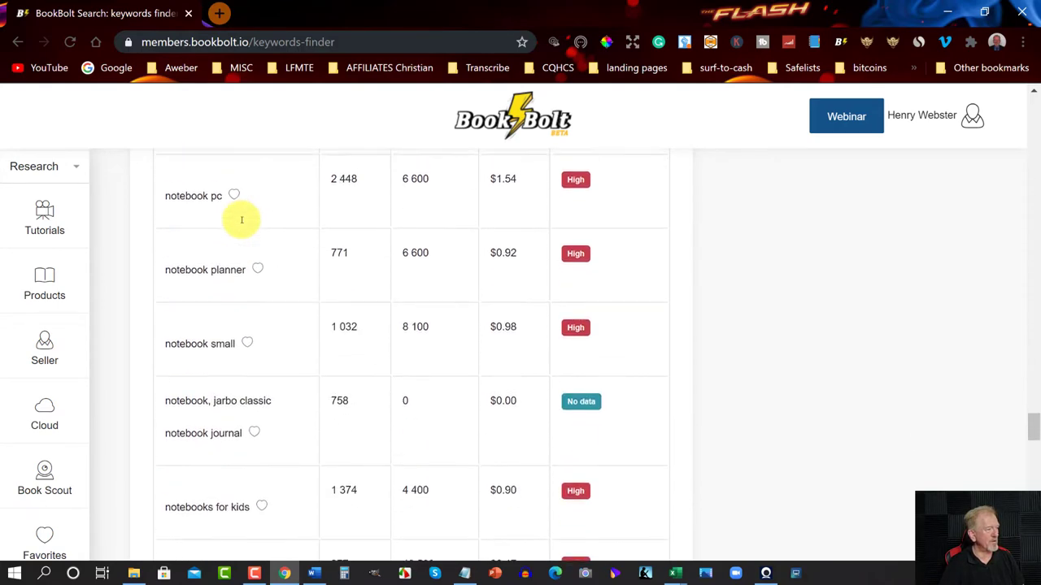
{"action": "scroll", "coordinate": [242, 221], "scroll_direction": "down", "scroll_amount": 12}
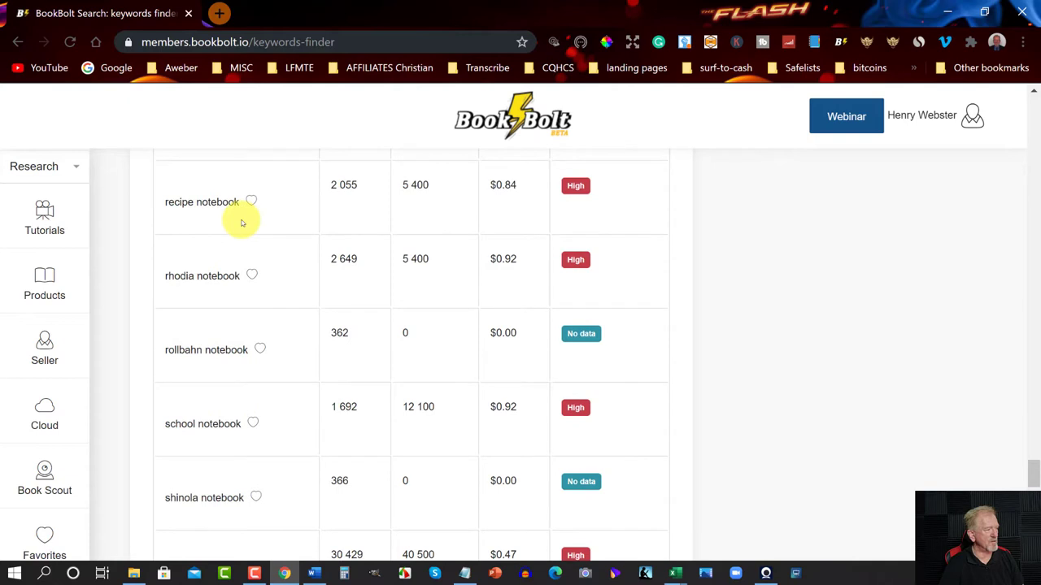
Find the low-competition keyword "the notebook" and highlight its name and its Google search volume.
{"action": "scroll", "coordinate": [241, 221], "scroll_direction": "up", "scroll_amount": 1}
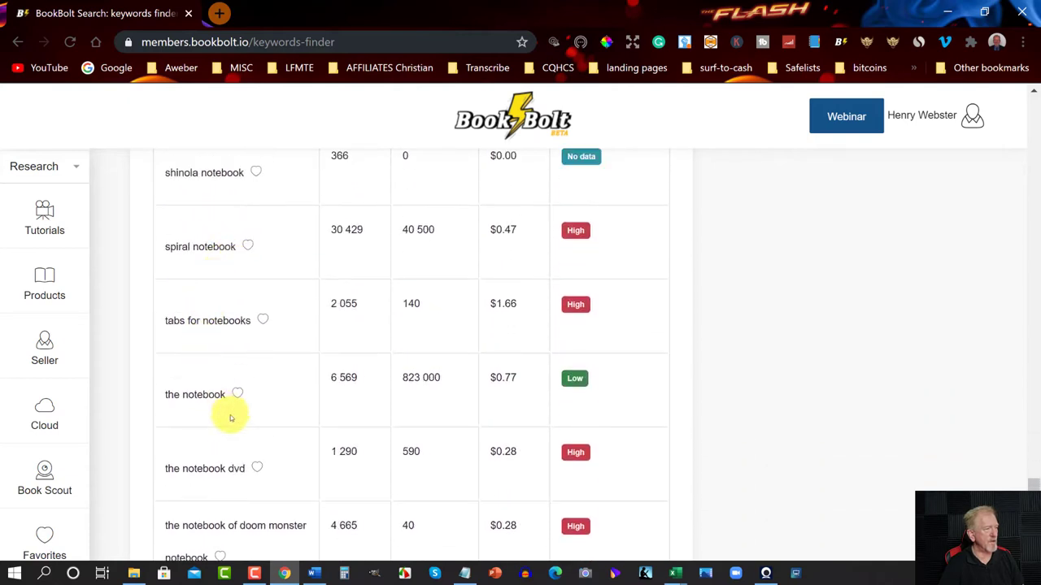
{"action": "left_click_drag", "start_coordinate": [166, 396], "coordinate": [225, 394]}
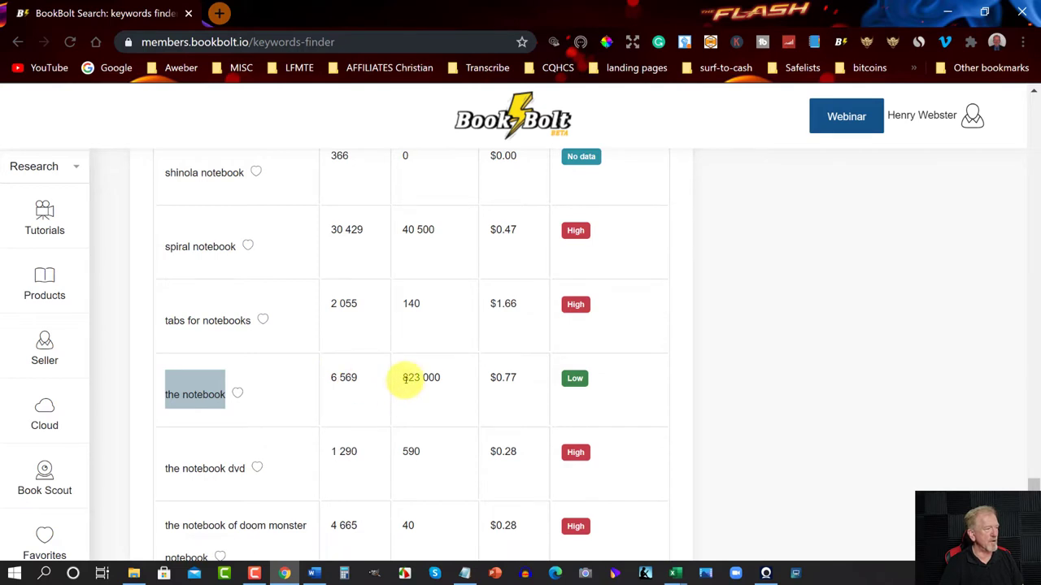
{"action": "left_click_drag", "start_coordinate": [402, 379], "coordinate": [440, 379]}
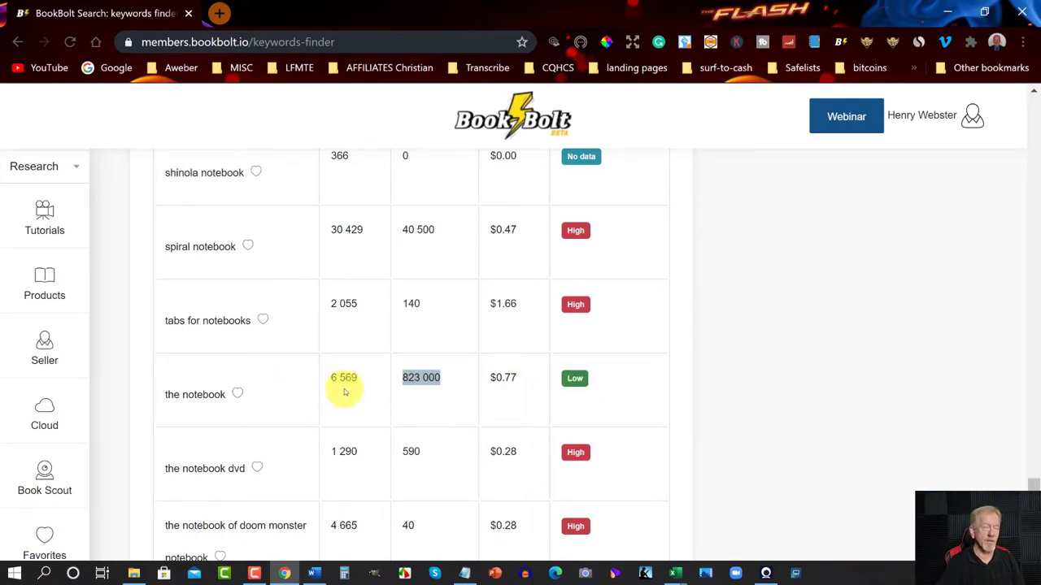
Finish the first page of notebook results and examine the second page for low- or medium-competition keywords.
{"action": "scroll", "coordinate": [343, 392], "scroll_direction": "down", "scroll_amount": 5}
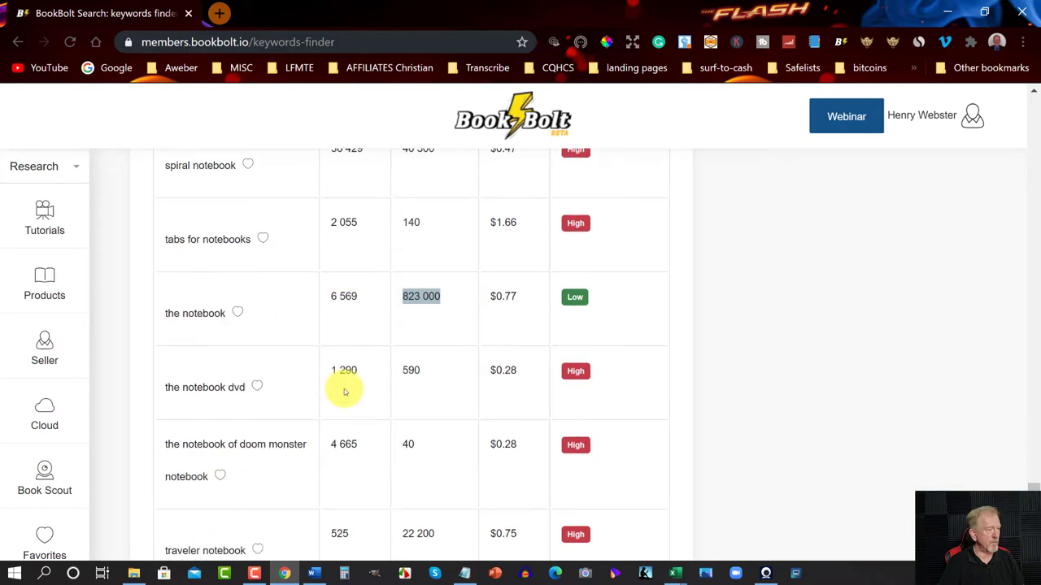
{"action": "scroll", "coordinate": [344, 392], "scroll_direction": "down", "scroll_amount": 4}
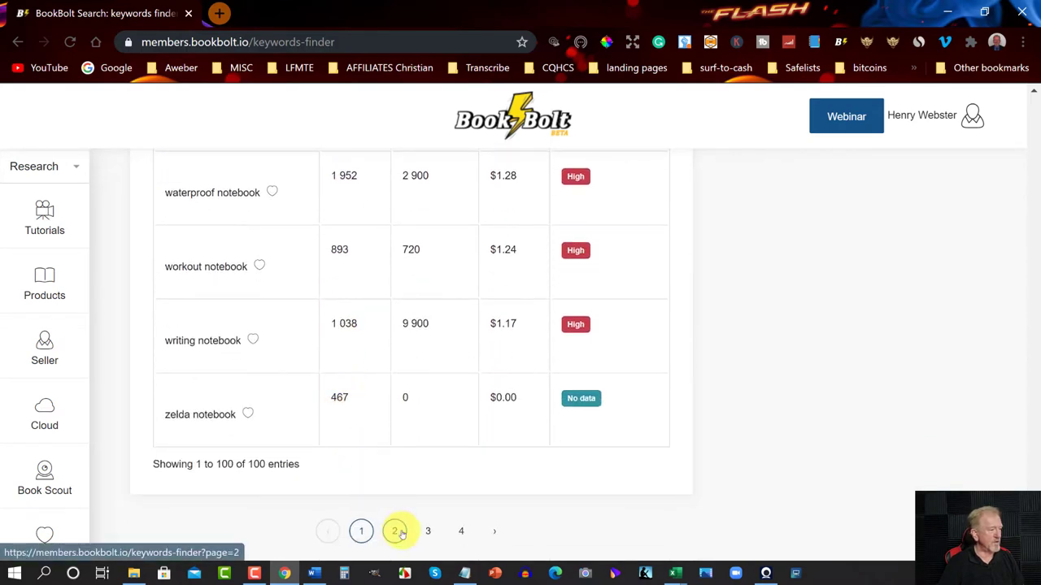
{"action": "left_click", "coordinate": [398, 532]}
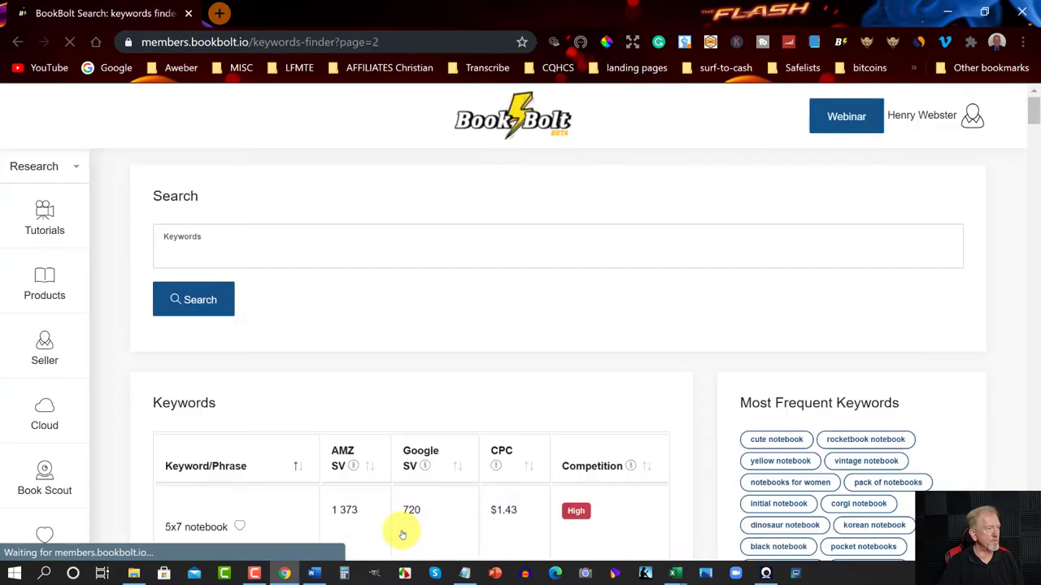
{"action": "scroll", "coordinate": [395, 297], "scroll_direction": "down", "scroll_amount": 5}
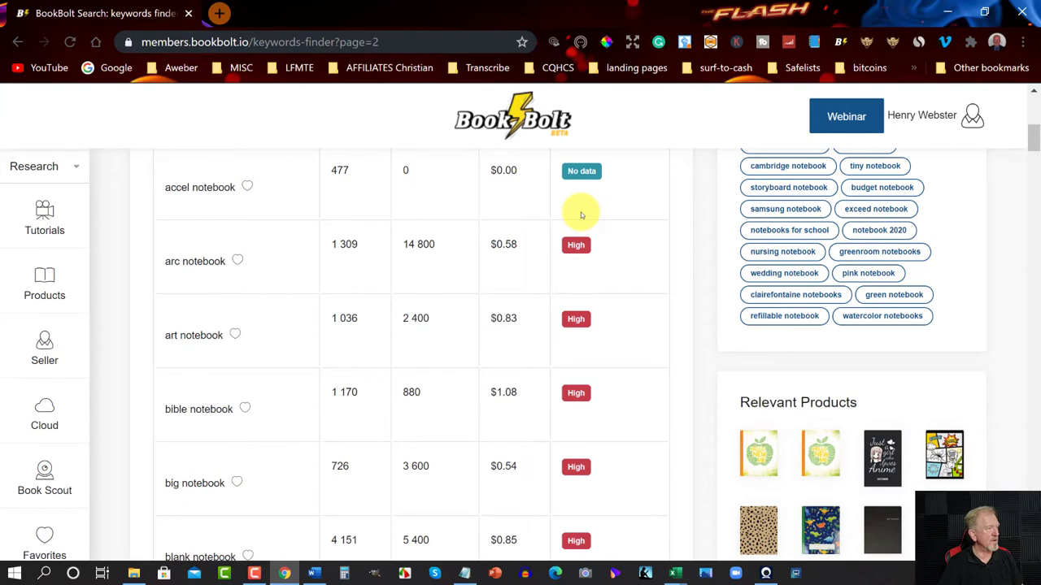
{"action": "scroll", "coordinate": [580, 209], "scroll_direction": "down", "scroll_amount": 2}
{"action": "scroll", "coordinate": [580, 216], "scroll_direction": "down", "scroll_amount": 12}
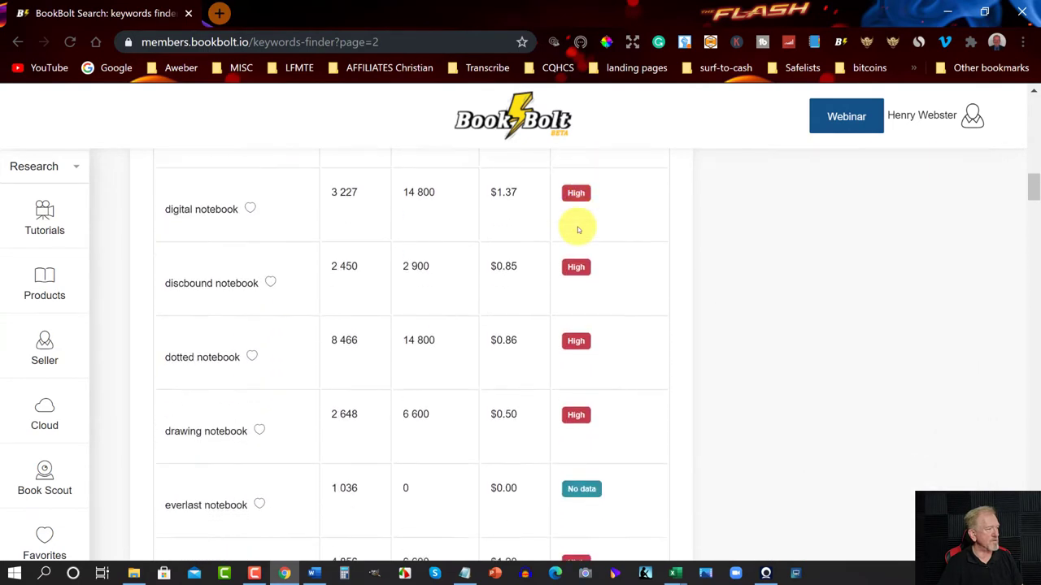
{"action": "scroll", "coordinate": [578, 231], "scroll_direction": "down", "scroll_amount": 15}
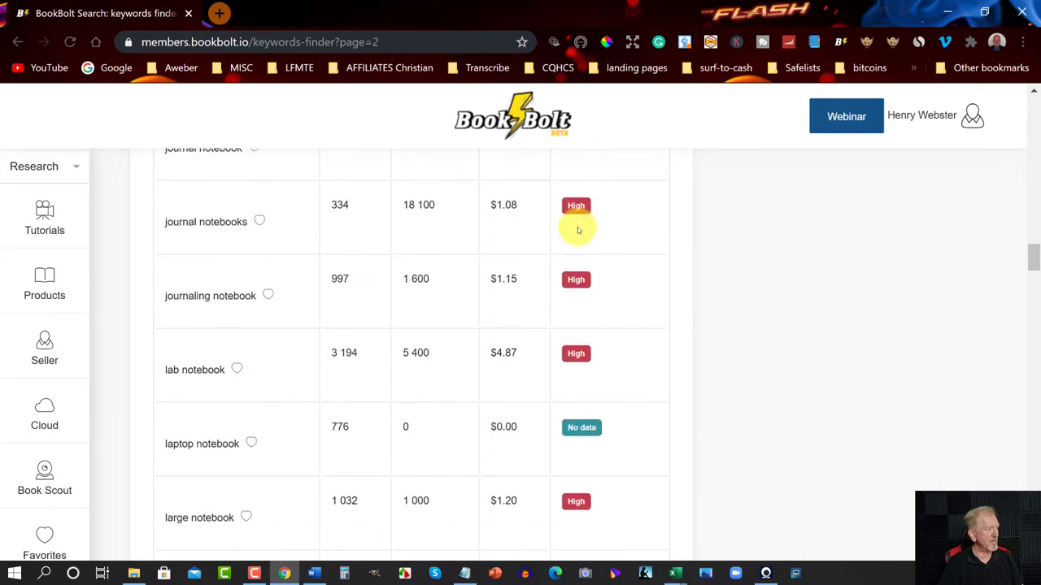
{"action": "scroll", "coordinate": [578, 231], "scroll_direction": "down", "scroll_amount": 17}
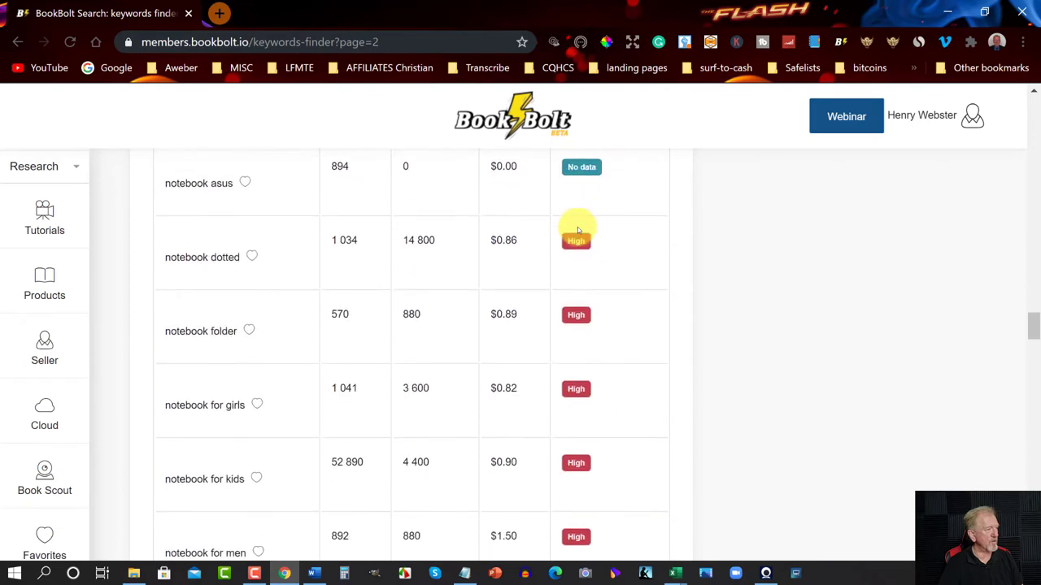
{"action": "scroll", "coordinate": [577, 226], "scroll_direction": "down", "scroll_amount": 15}
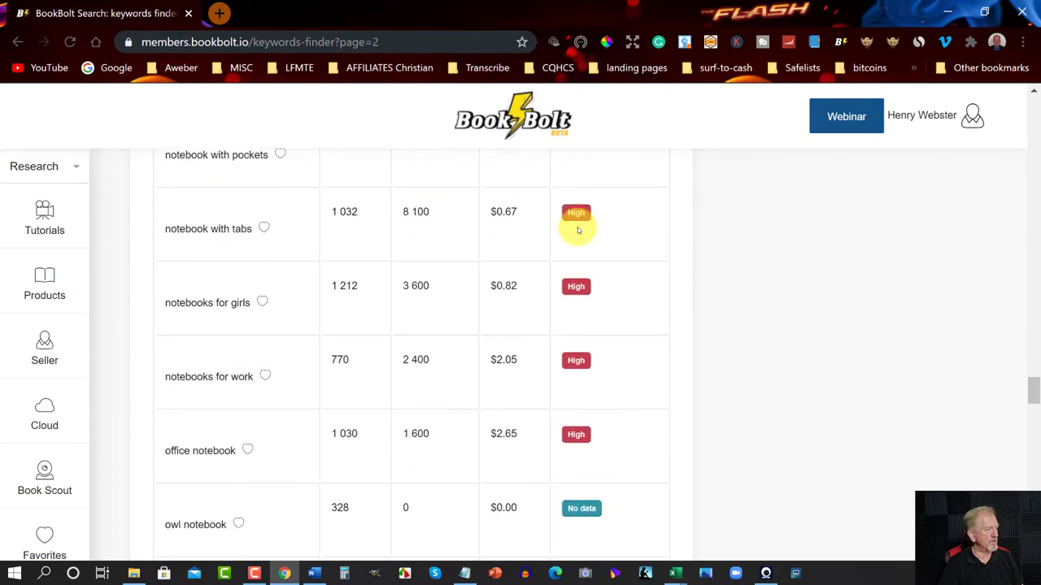
{"action": "scroll", "coordinate": [577, 227], "scroll_direction": "down", "scroll_amount": 15}
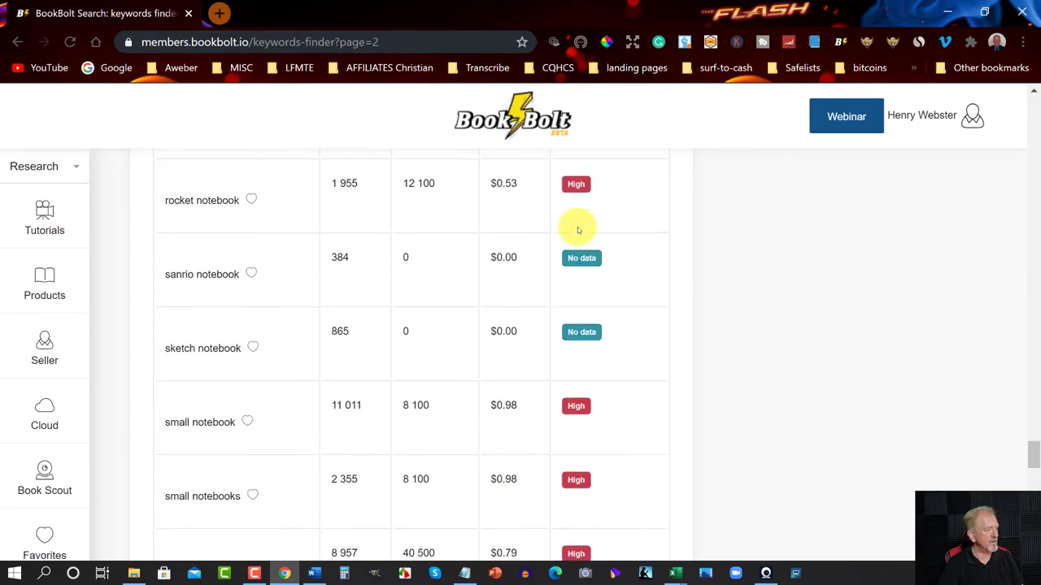
{"action": "scroll", "coordinate": [578, 226], "scroll_direction": "down", "scroll_amount": 6}
{"action": "scroll", "coordinate": [577, 227], "scroll_direction": "up", "scroll_amount": 15}
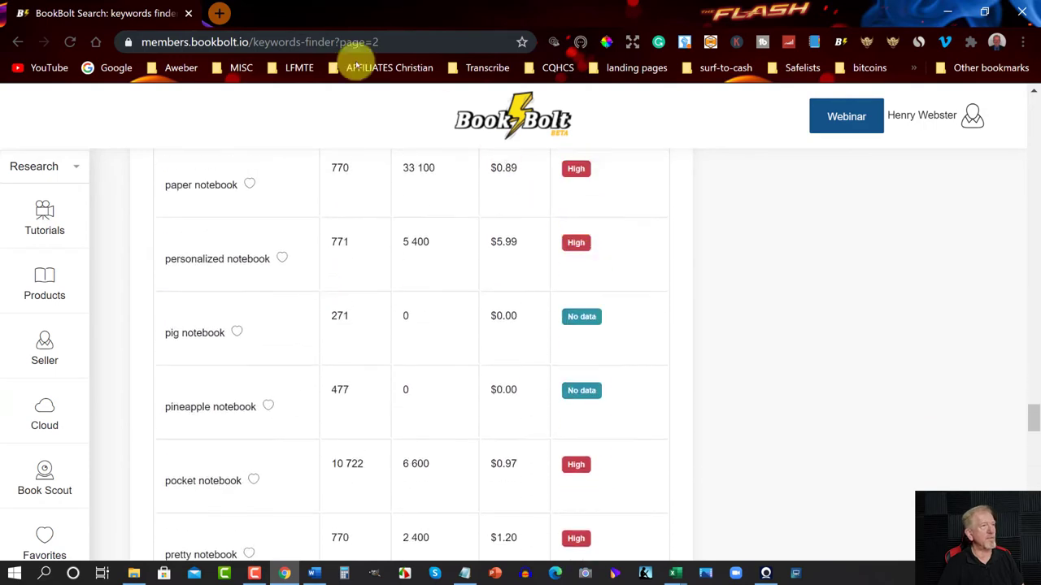
Return to the start of the first page of notebook results.
{"action": "left_click", "coordinate": [17, 41]}
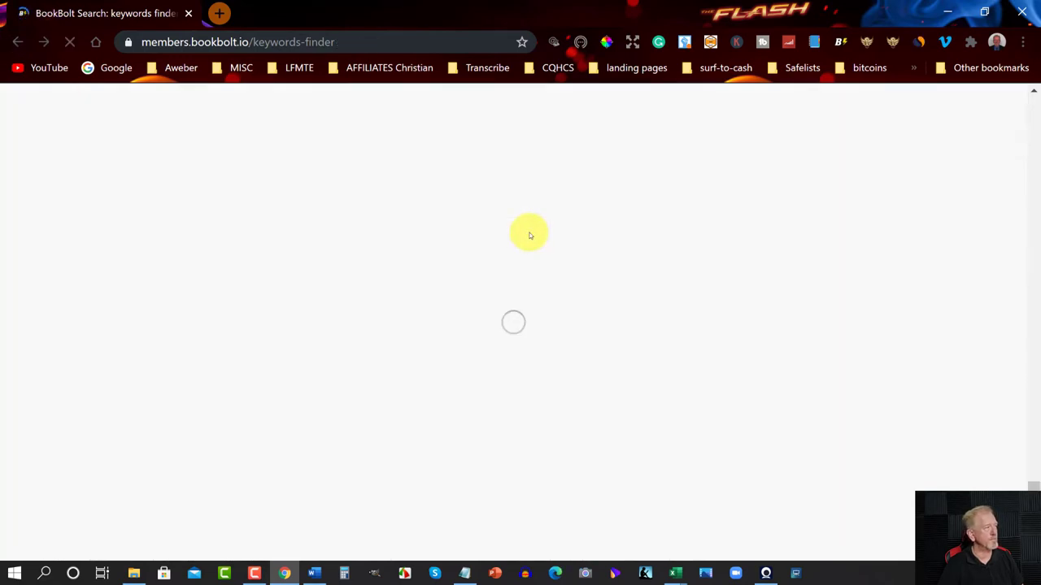
{"action": "scroll", "coordinate": [626, 236], "scroll_direction": "up", "scroll_amount": 20}
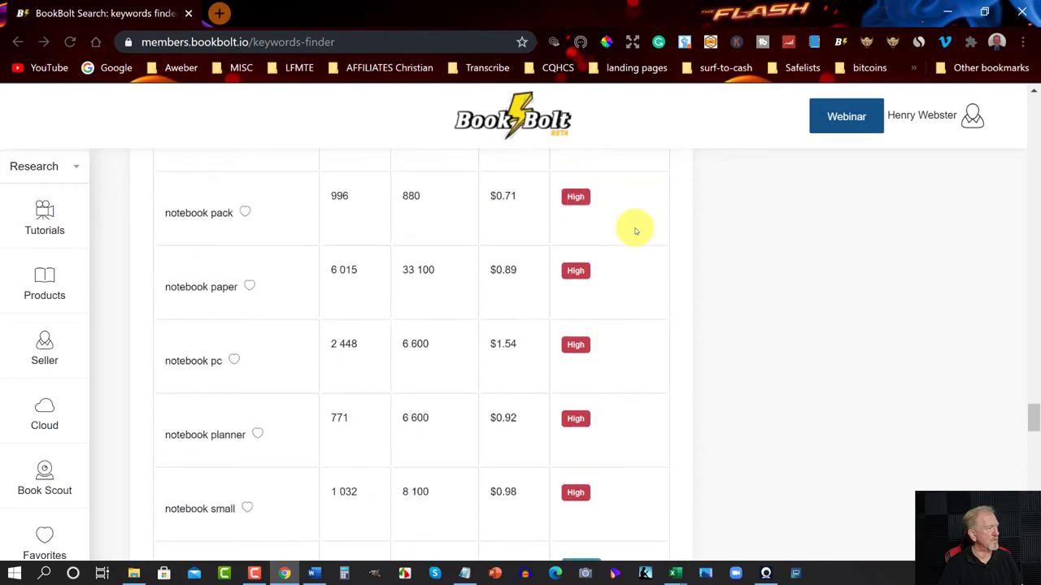
{"action": "scroll", "coordinate": [636, 232], "scroll_direction": "up", "scroll_amount": 20}
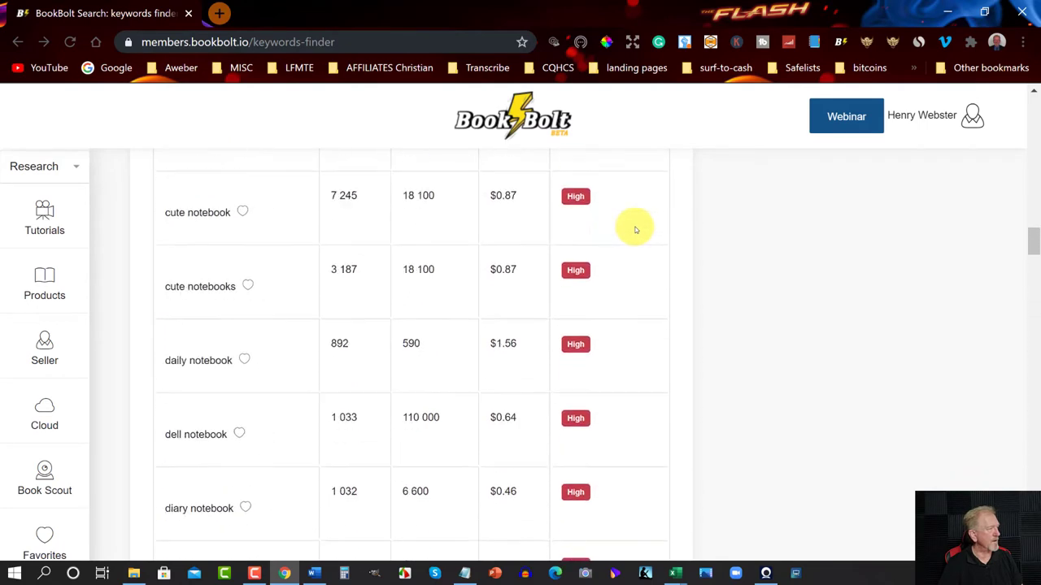
{"action": "scroll", "coordinate": [636, 230], "scroll_direction": "up", "scroll_amount": 20}
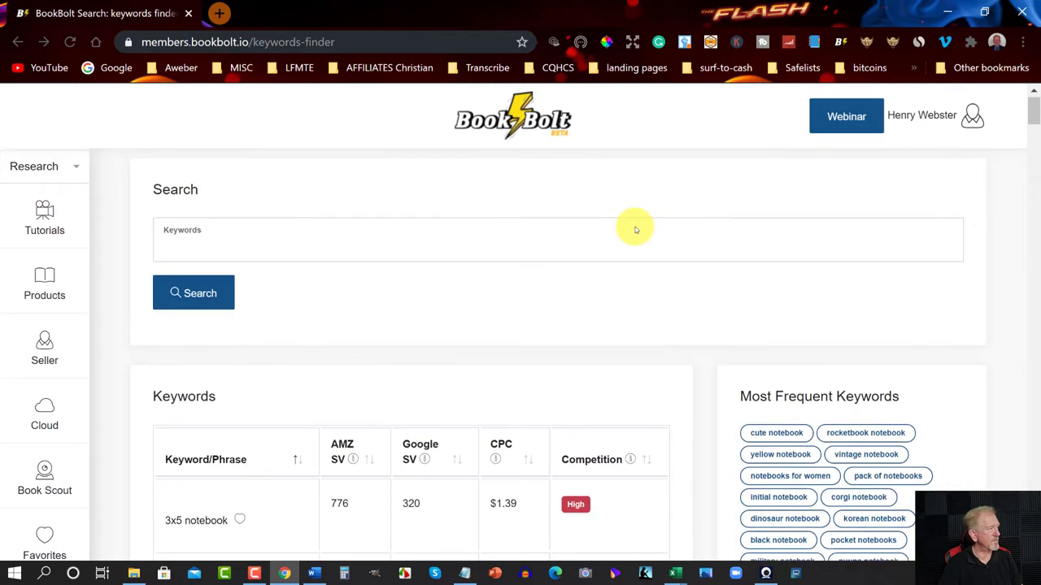
Copy "dinosaur notebook" from the most frequent keywords, search for it and check the competition ratings of the results.
{"action": "scroll", "coordinate": [636, 227], "scroll_direction": "down", "scroll_amount": 3}
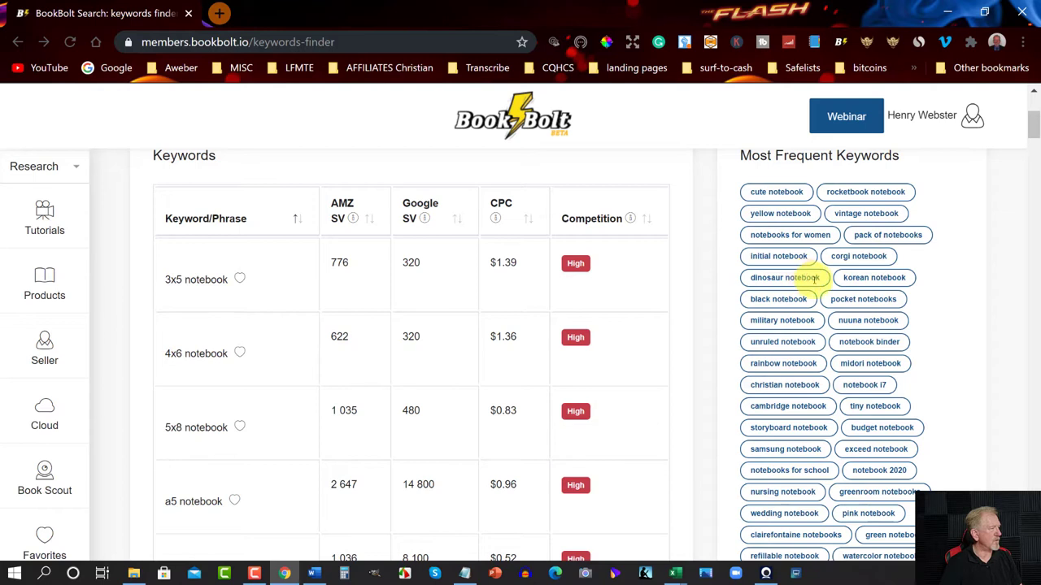
{"action": "left_click_drag", "start_coordinate": [814, 277], "coordinate": [753, 274]}
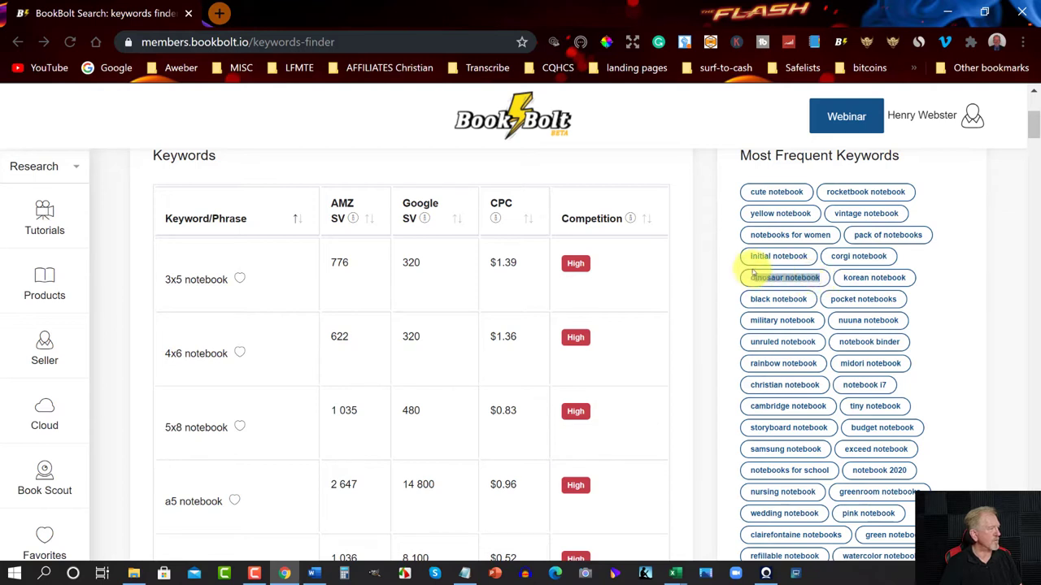
{"action": "right_click", "coordinate": [772, 280]}
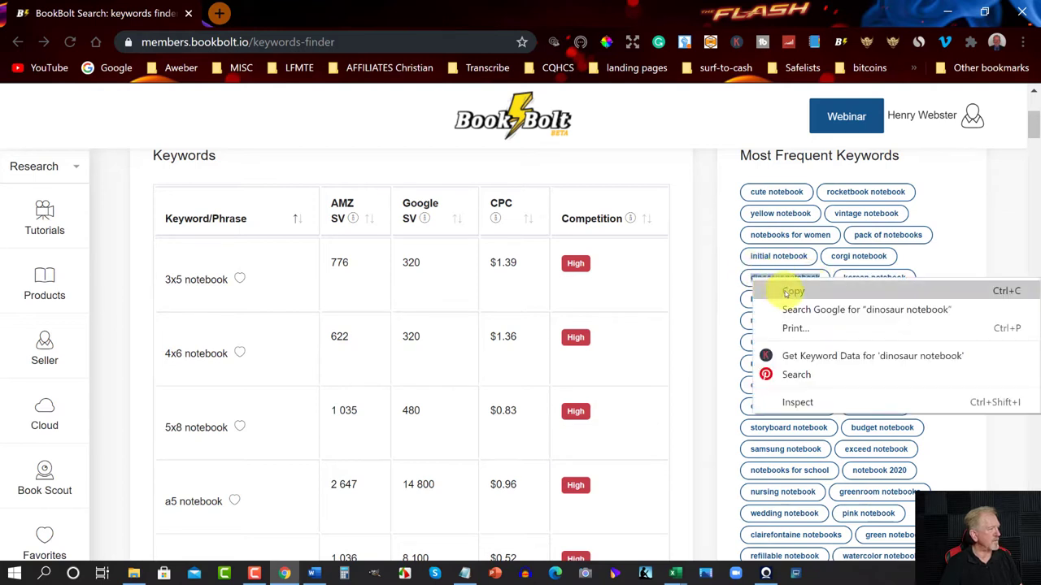
{"action": "left_click", "coordinate": [797, 288]}
{"action": "scroll", "coordinate": [269, 239], "scroll_direction": "up", "scroll_amount": 3}
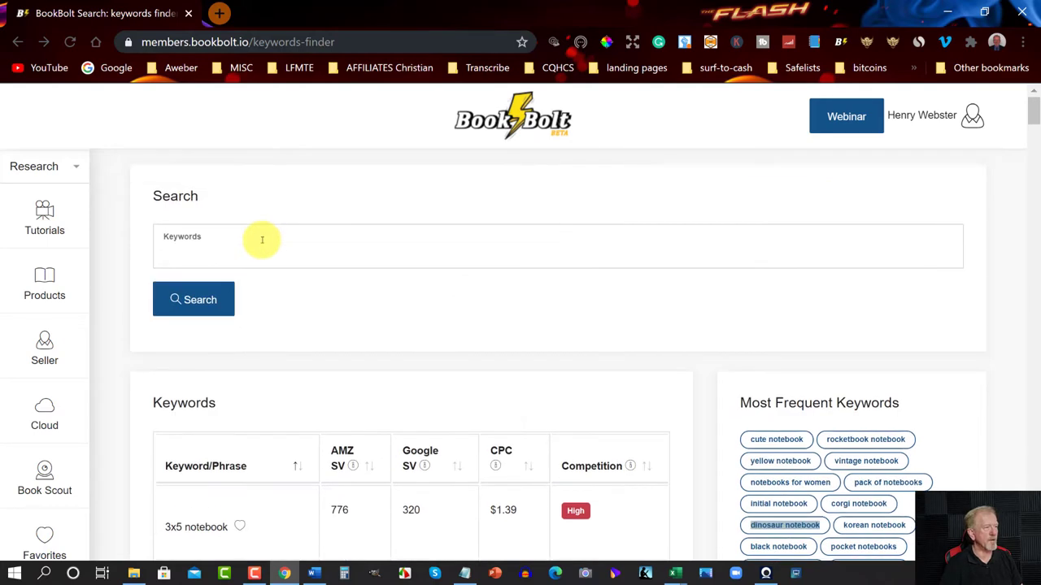
{"action": "left_click", "coordinate": [262, 240]}
{"action": "key", "text": "ctrl+v"}
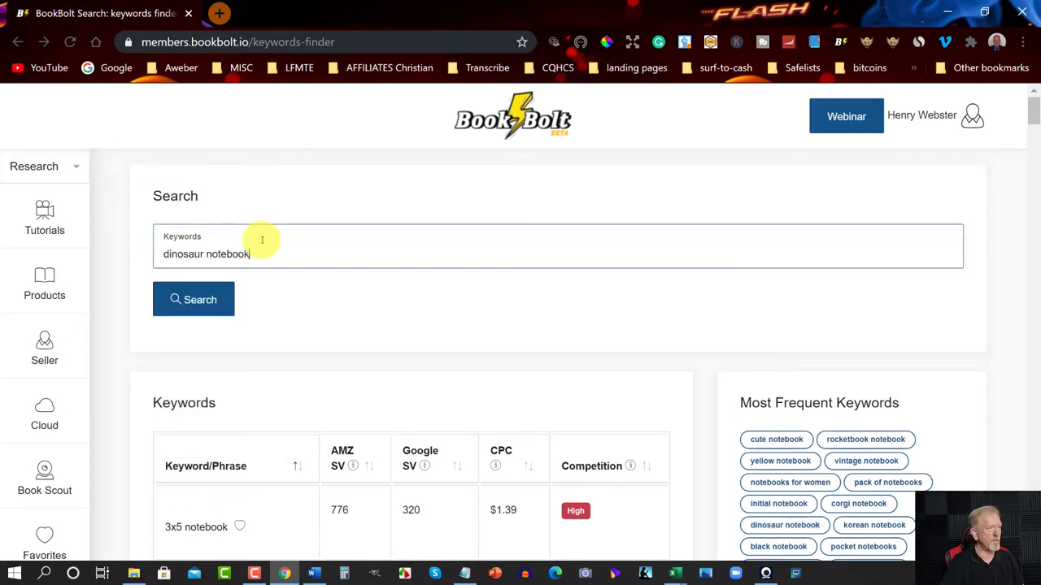
{"action": "left_click", "coordinate": [204, 294]}
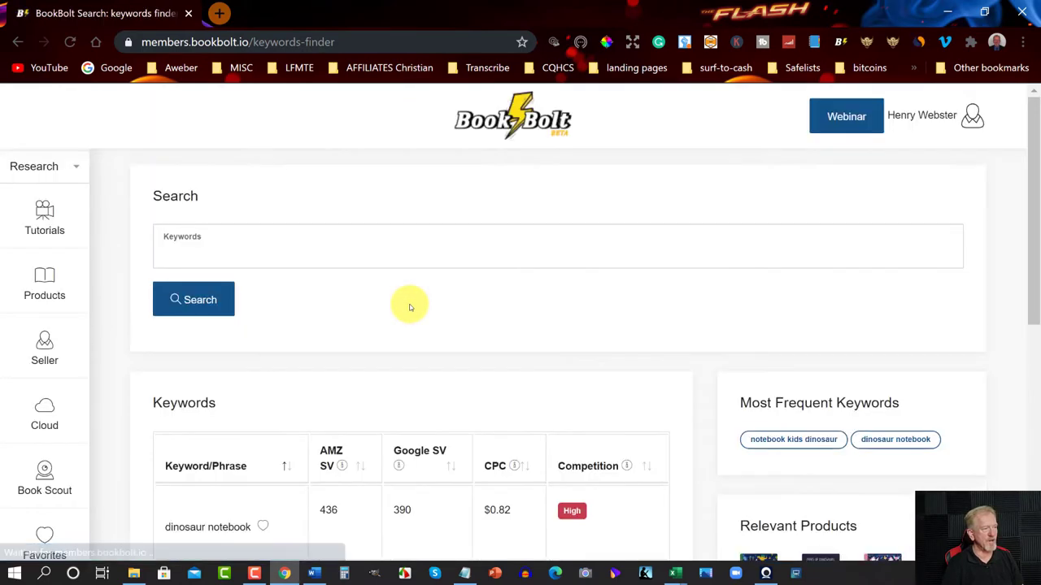
{"action": "scroll", "coordinate": [410, 307], "scroll_direction": "down", "scroll_amount": 5}
{"action": "scroll", "coordinate": [410, 307], "scroll_direction": "up", "scroll_amount": 3}
{"action": "scroll", "coordinate": [409, 308], "scroll_direction": "down", "scroll_amount": 1}
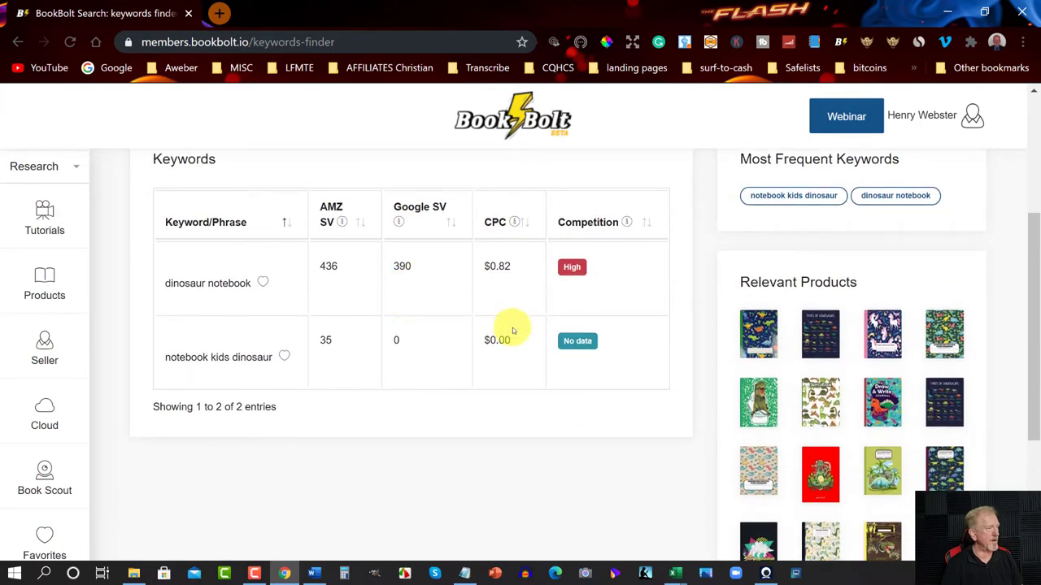
Clear the "dinosaur notebook" keyword and run a new keyword search for "journals".
{"action": "left_click", "coordinate": [19, 41]}
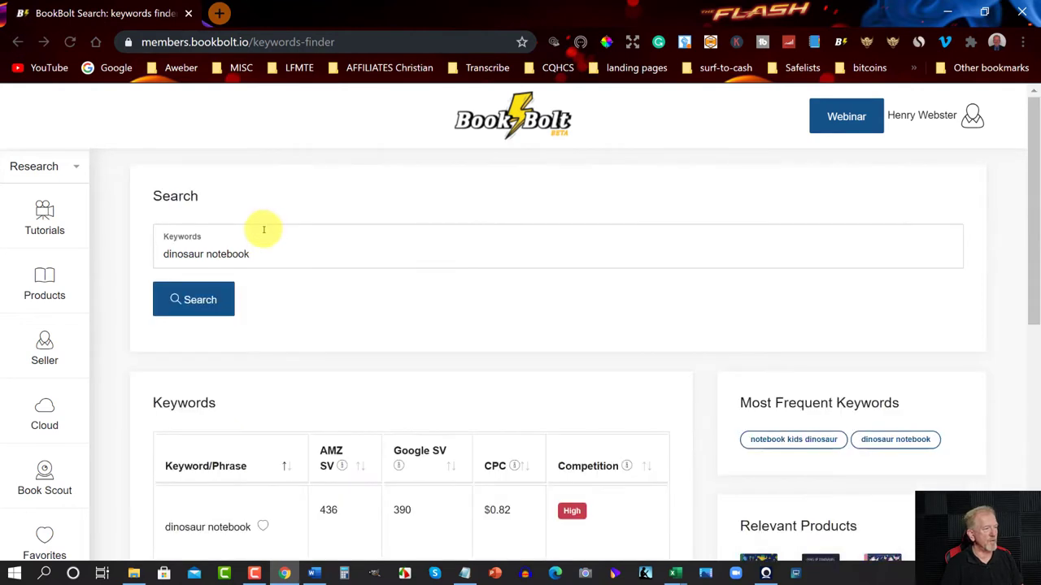
{"action": "scroll", "coordinate": [267, 248], "scroll_direction": "down", "scroll_amount": 1}
{"action": "scroll", "coordinate": [267, 248], "scroll_direction": "up", "scroll_amount": 1}
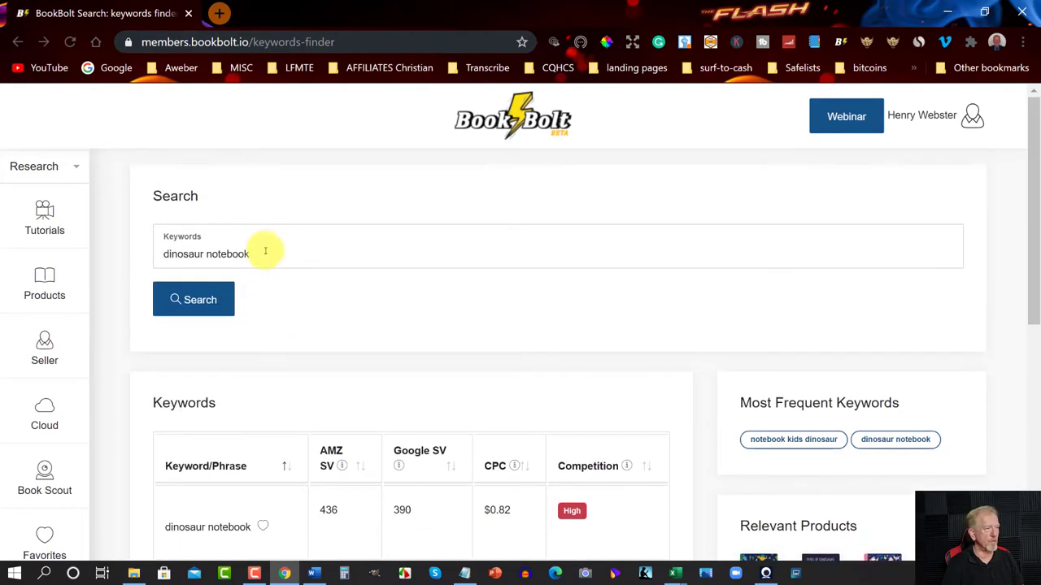
{"action": "left_click", "coordinate": [168, 252]}
{"action": "key", "text": "shift+End"}
{"action": "left_click", "coordinate": [255, 252]}
{"action": "left_click_drag", "start_coordinate": [255, 251], "coordinate": [92, 249]}
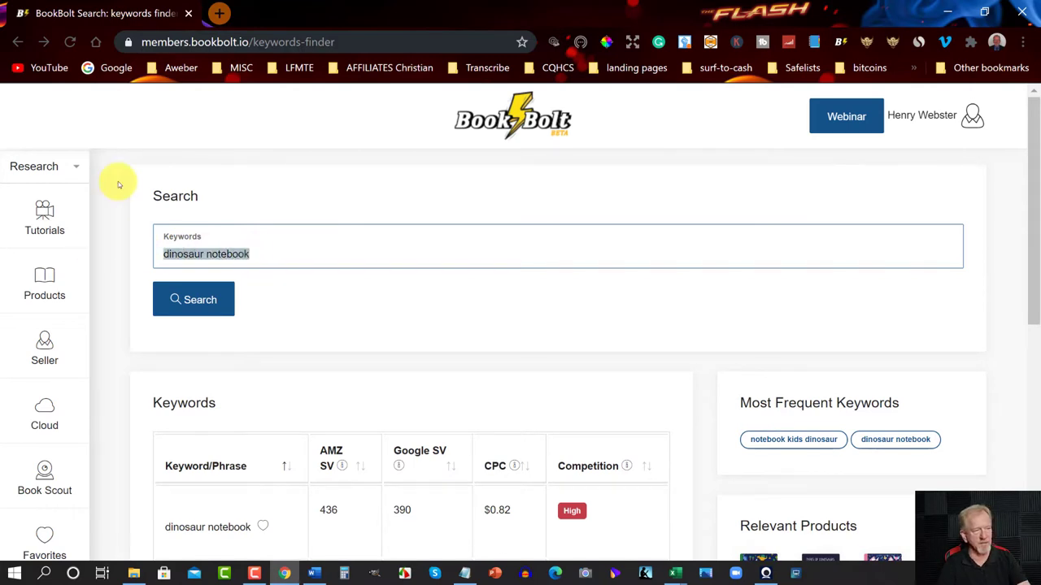
{"action": "key", "text": "BackSpace"}
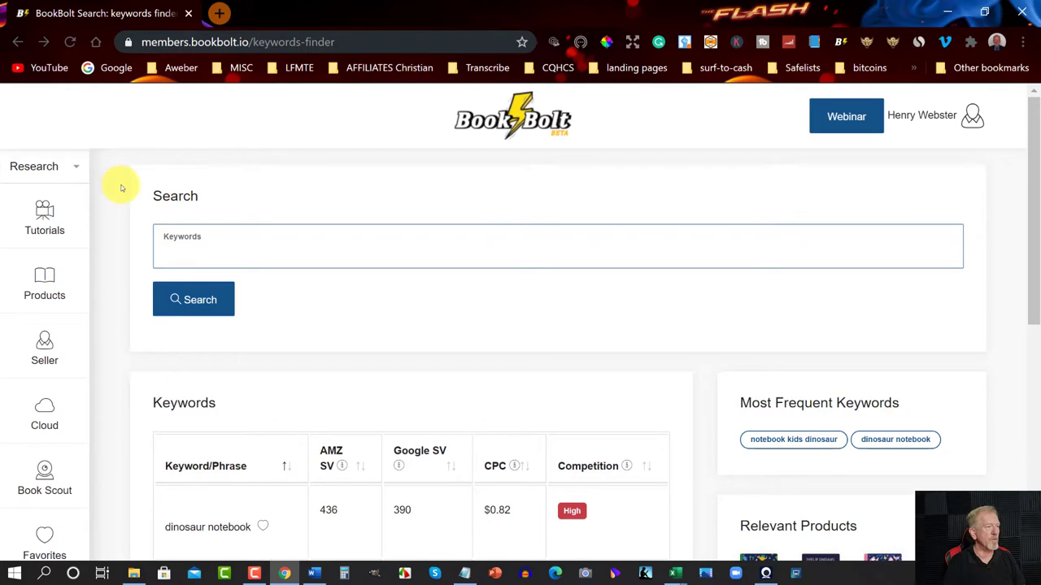
{"action": "scroll", "coordinate": [221, 224], "scroll_direction": "down", "scroll_amount": 1}
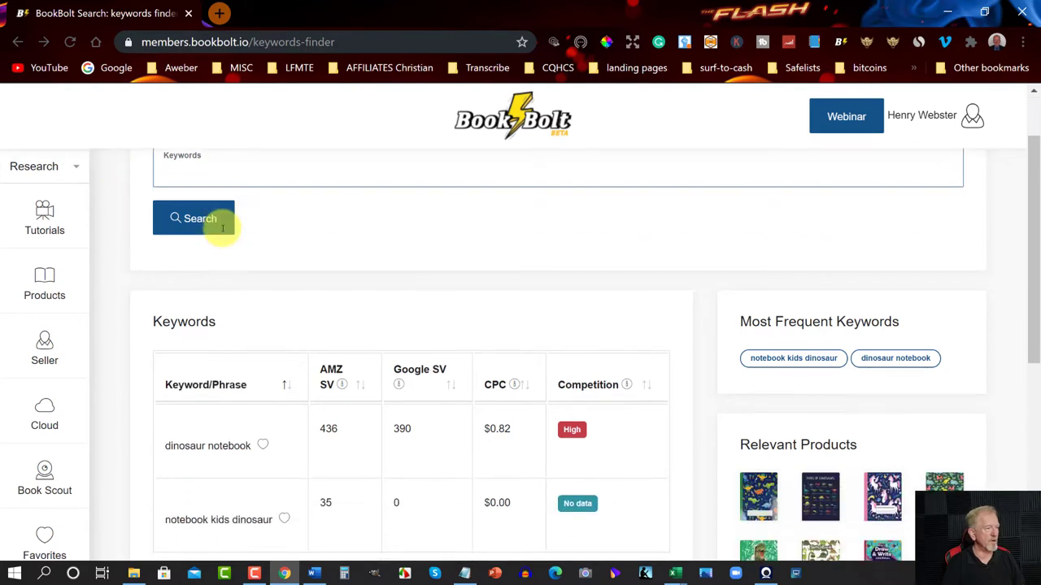
{"action": "left_click", "coordinate": [196, 175]}
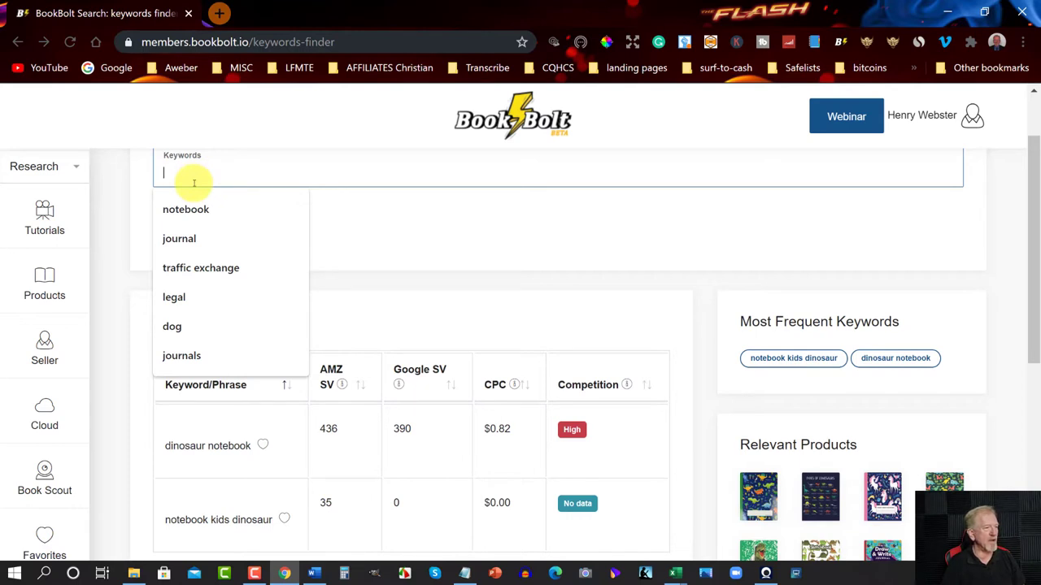
{"action": "left_click", "coordinate": [181, 355]}
{"action": "left_click", "coordinate": [198, 217]}
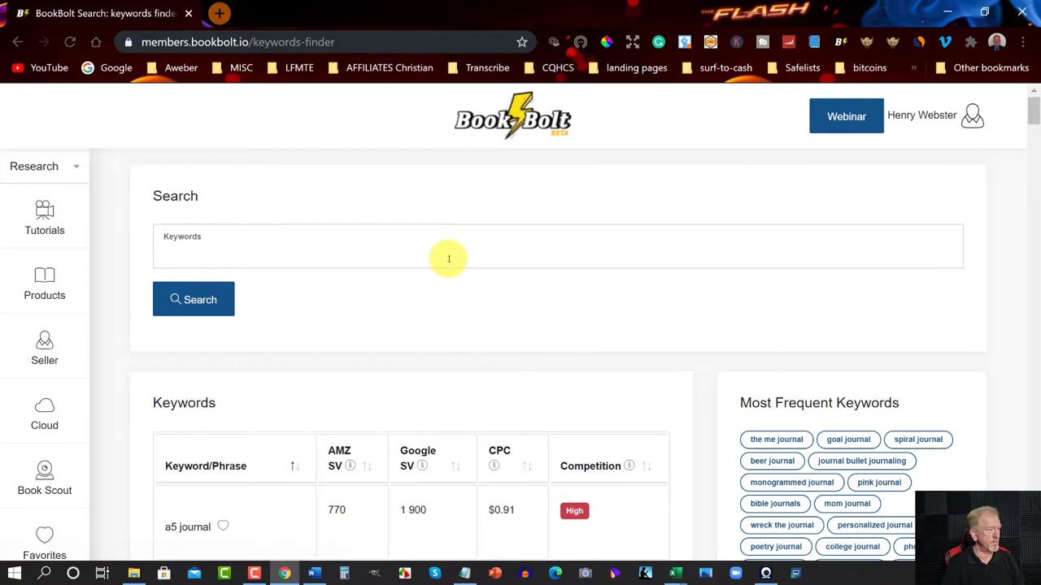
Find the medium-competition keyword "freedom journal" in the results and add it to the favorites.
{"action": "scroll", "coordinate": [449, 259], "scroll_direction": "down", "scroll_amount": 11}
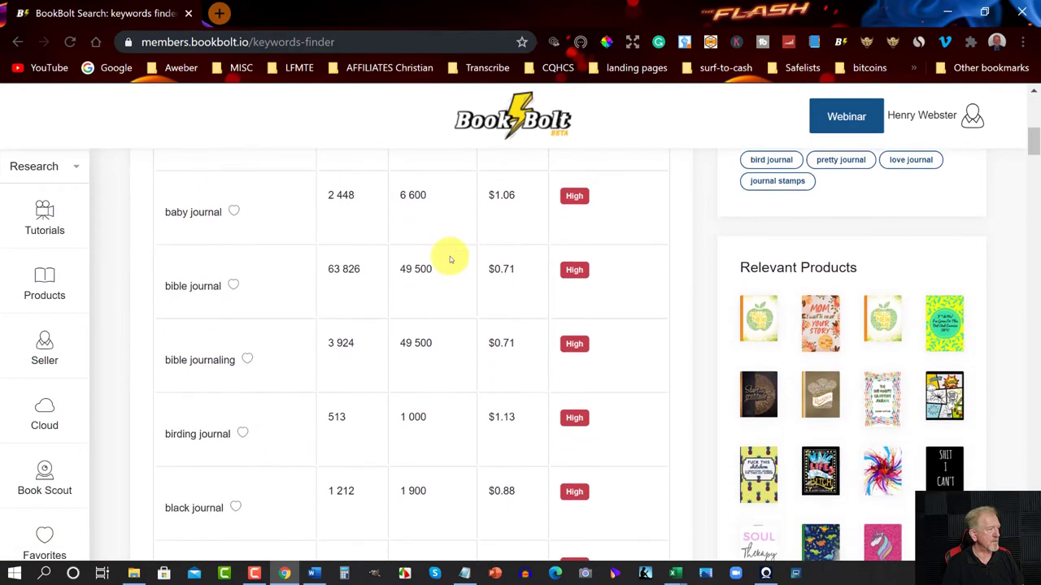
{"action": "scroll", "coordinate": [450, 259], "scroll_direction": "down", "scroll_amount": 14}
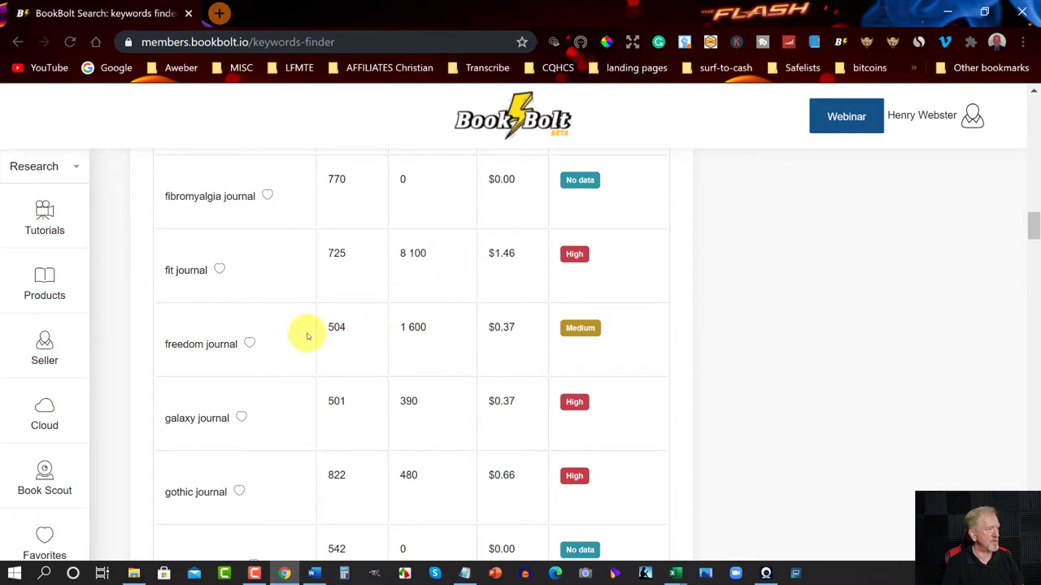
{"action": "left_click", "coordinate": [254, 345]}
Examine the journal keywords after "freedom journal" for further low- or medium-competition ratings, including "journalism".
{"action": "scroll", "coordinate": [320, 295], "scroll_direction": "down", "scroll_amount": 4}
{"action": "scroll", "coordinate": [322, 298], "scroll_direction": "down", "scroll_amount": 12}
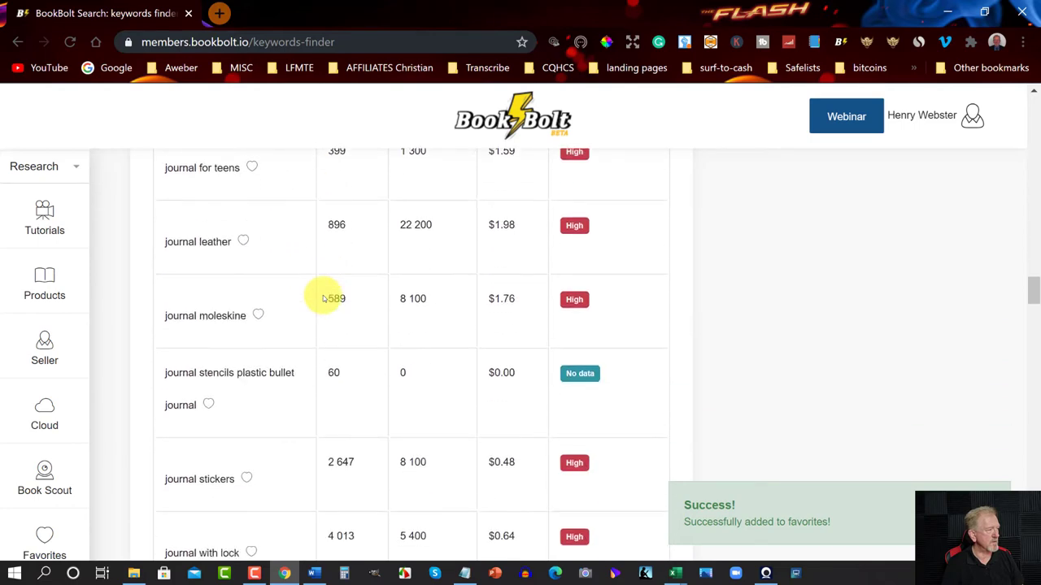
{"action": "scroll", "coordinate": [326, 297], "scroll_direction": "down", "scroll_amount": 7}
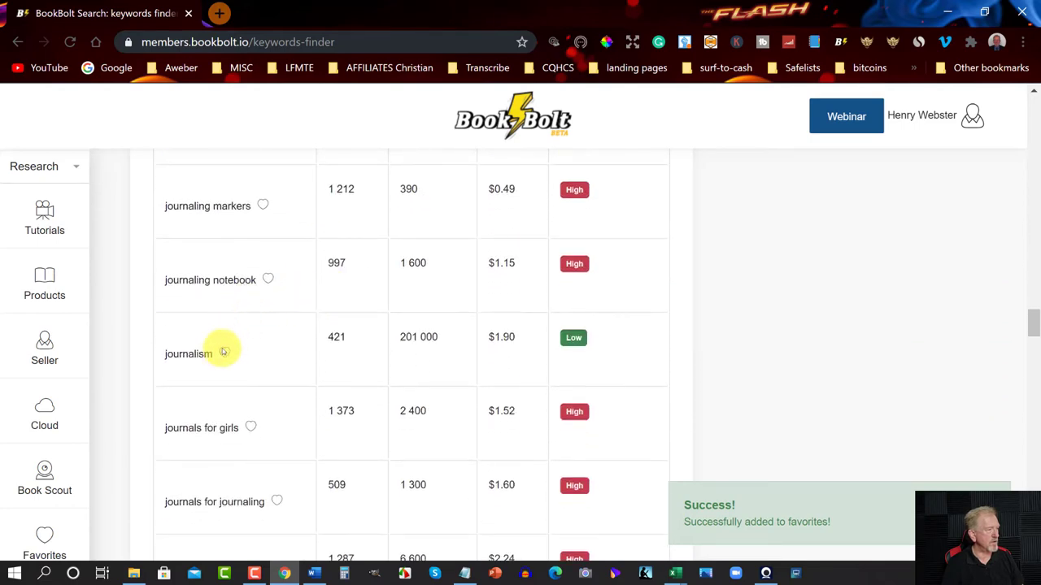
{"action": "scroll", "coordinate": [267, 325], "scroll_direction": "down", "scroll_amount": 12}
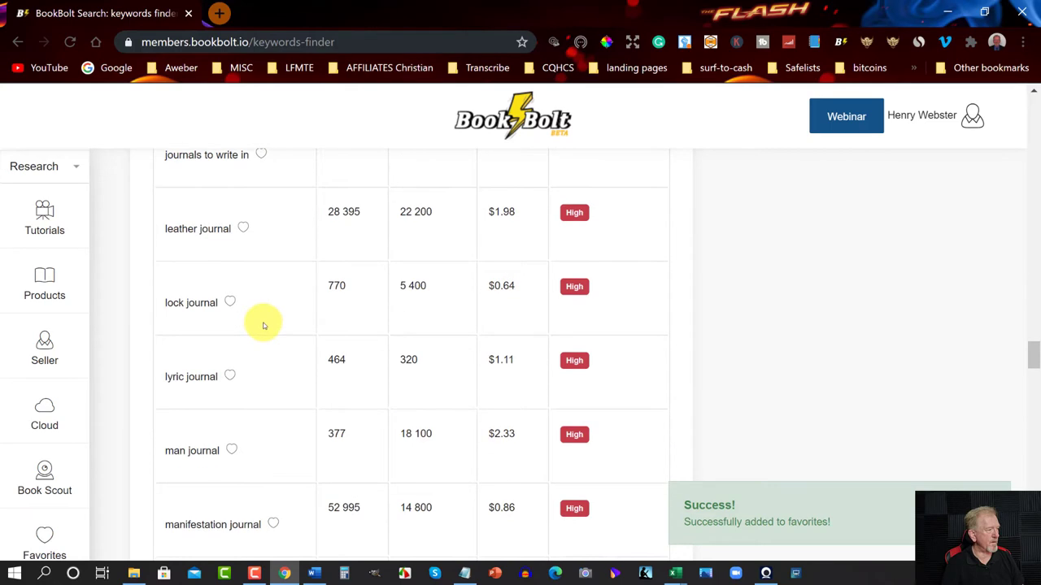
{"action": "scroll", "coordinate": [263, 325], "scroll_direction": "up", "scroll_amount": 20}
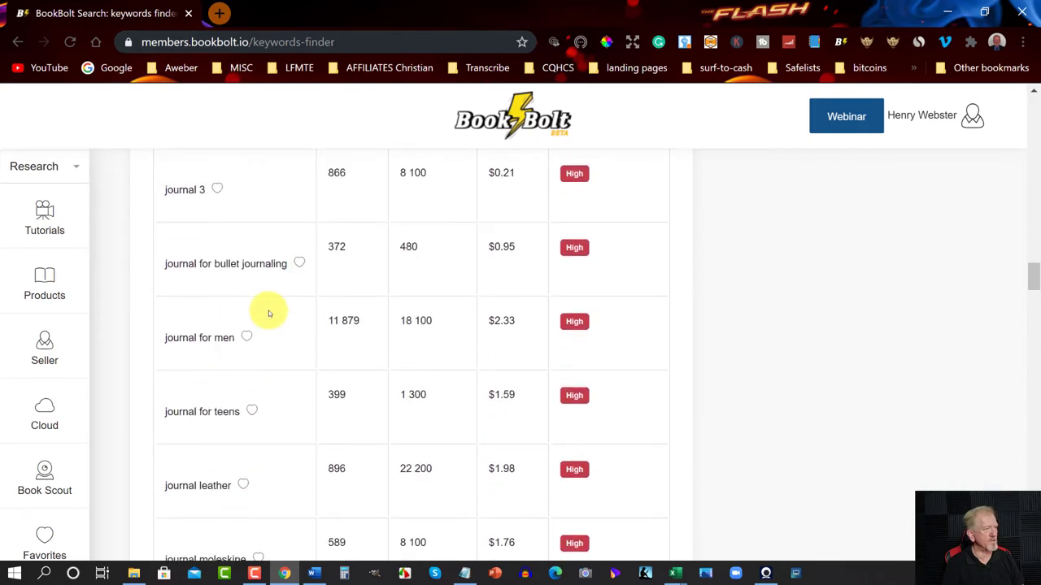
{"action": "scroll", "coordinate": [260, 292], "scroll_direction": "up", "scroll_amount": 20}
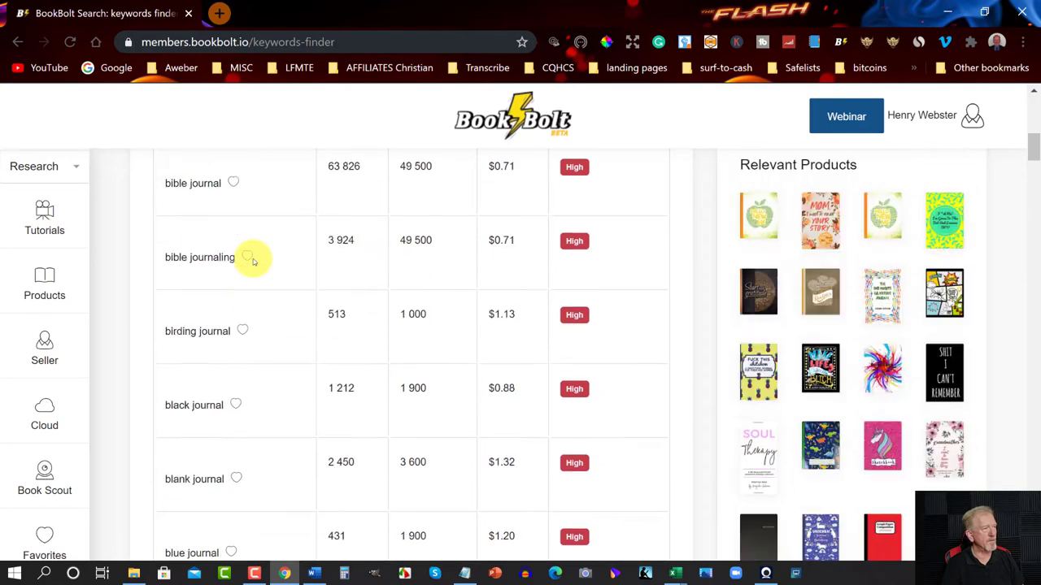
Run a new keyword search for "365 day men's bible reading journal".
{"action": "scroll", "coordinate": [210, 203], "scroll_direction": "up", "scroll_amount": 1}
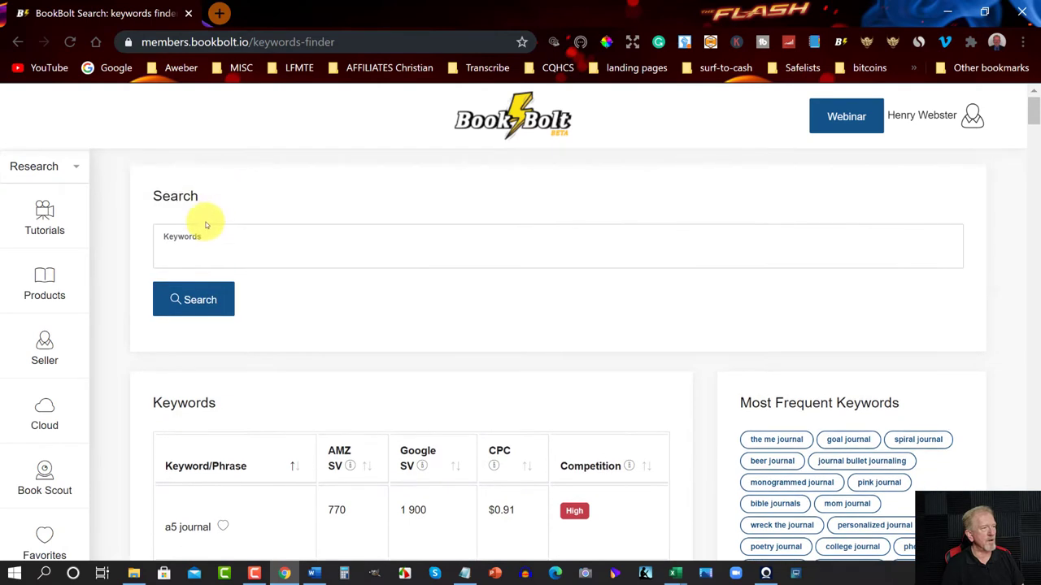
{"action": "left_click", "coordinate": [204, 256]}
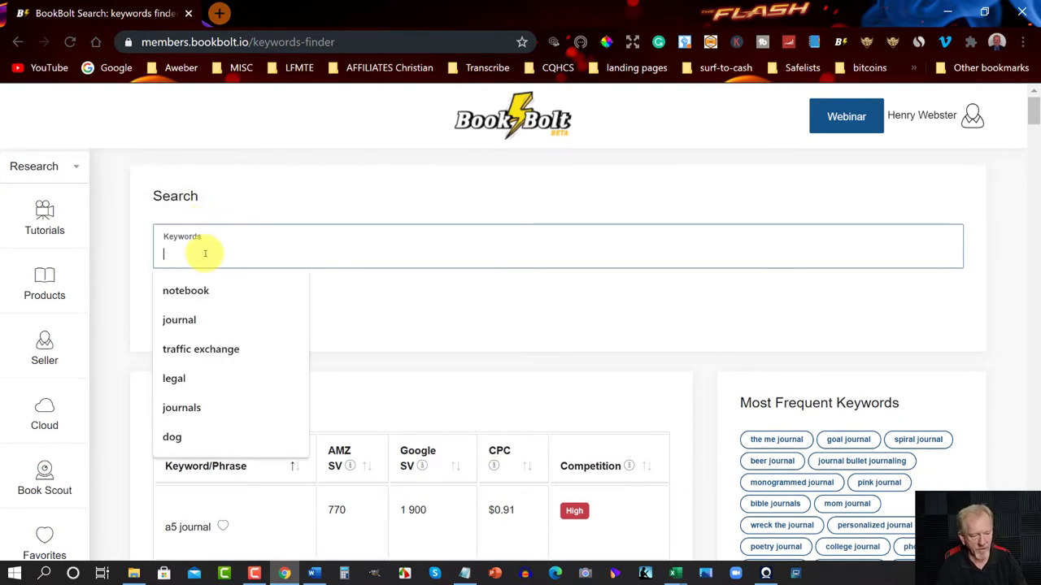
{"action": "type", "text": "365 da"}
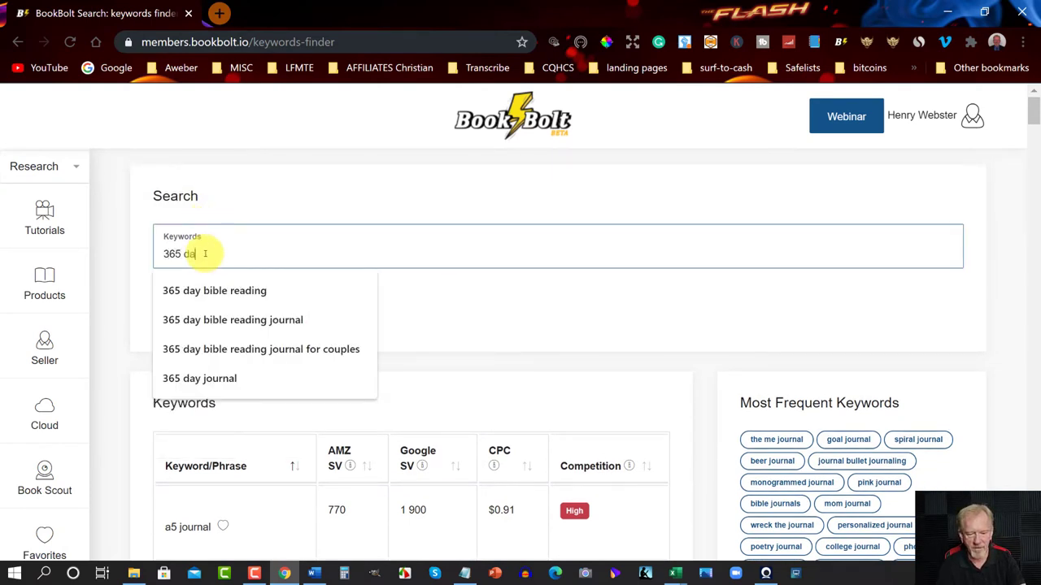
{"action": "type", "text": "y "}
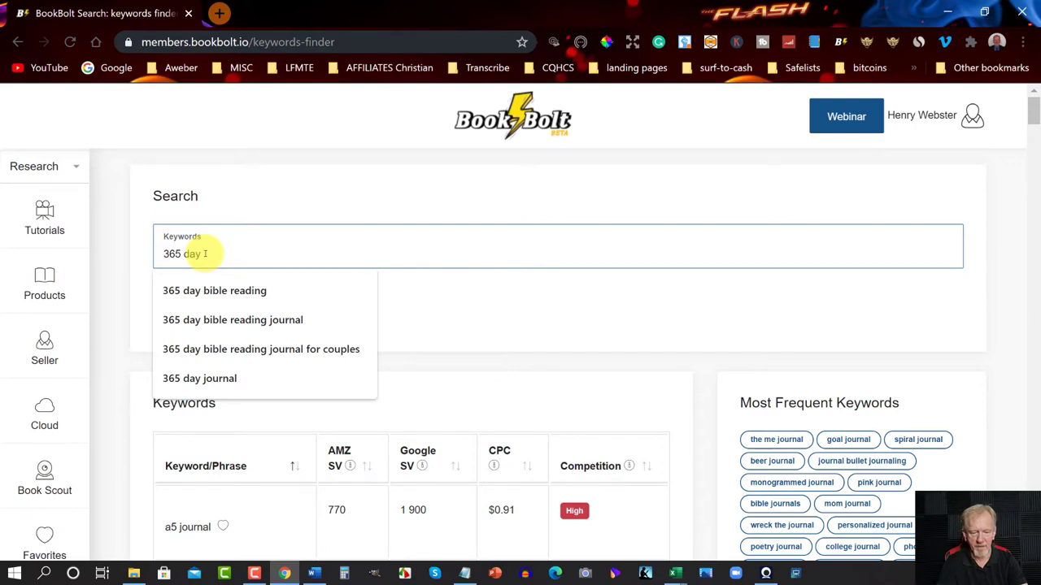
{"action": "type", "text": "ing journal"}
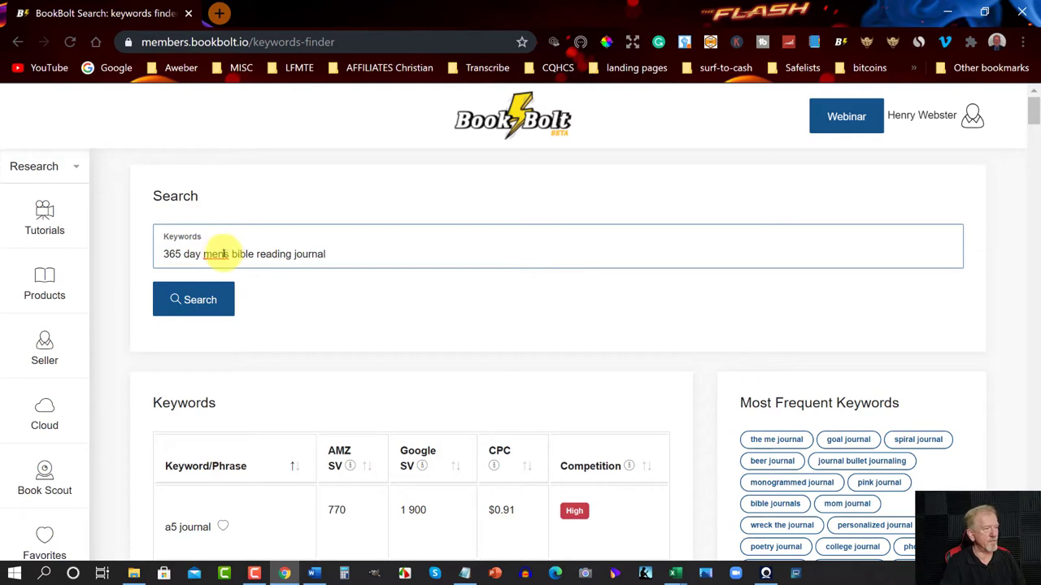
{"action": "left_click", "coordinate": [222, 253]}
{"action": "type", "text": "'"}
{"action": "left_click", "coordinate": [186, 299]}
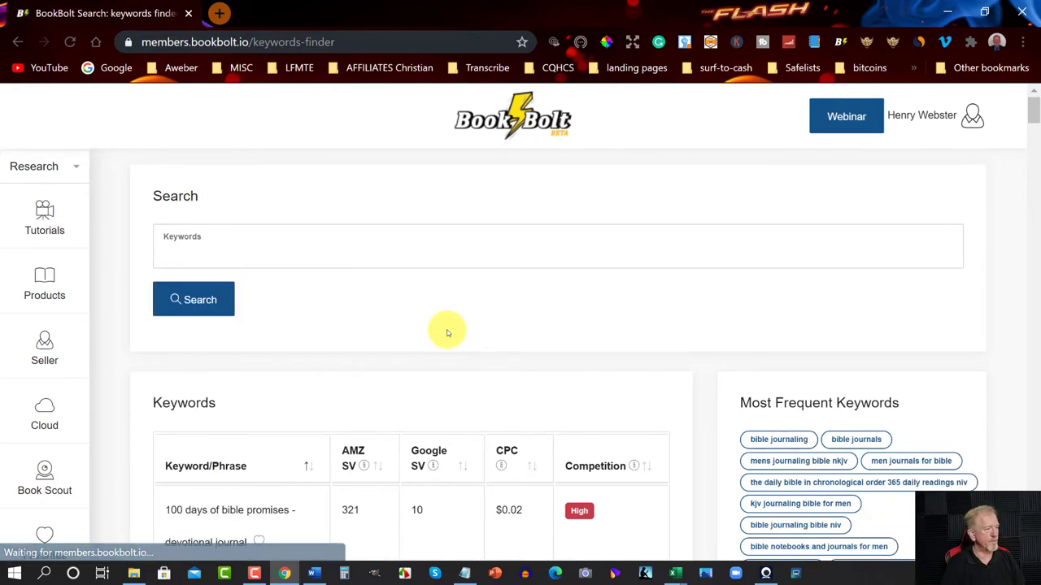
Find the low-competition keywords "365 days" and "365 days 2020" in the results and add both to the favorites.
{"action": "scroll", "coordinate": [447, 333], "scroll_direction": "down", "scroll_amount": 2}
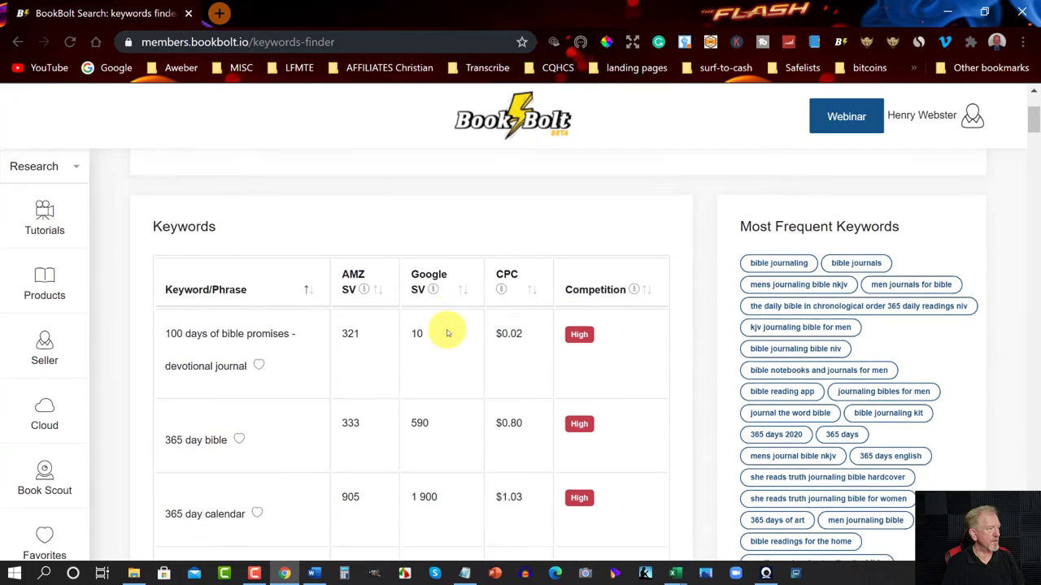
{"action": "scroll", "coordinate": [264, 301], "scroll_direction": "down", "scroll_amount": 2}
{"action": "scroll", "coordinate": [260, 301], "scroll_direction": "down", "scroll_amount": 1}
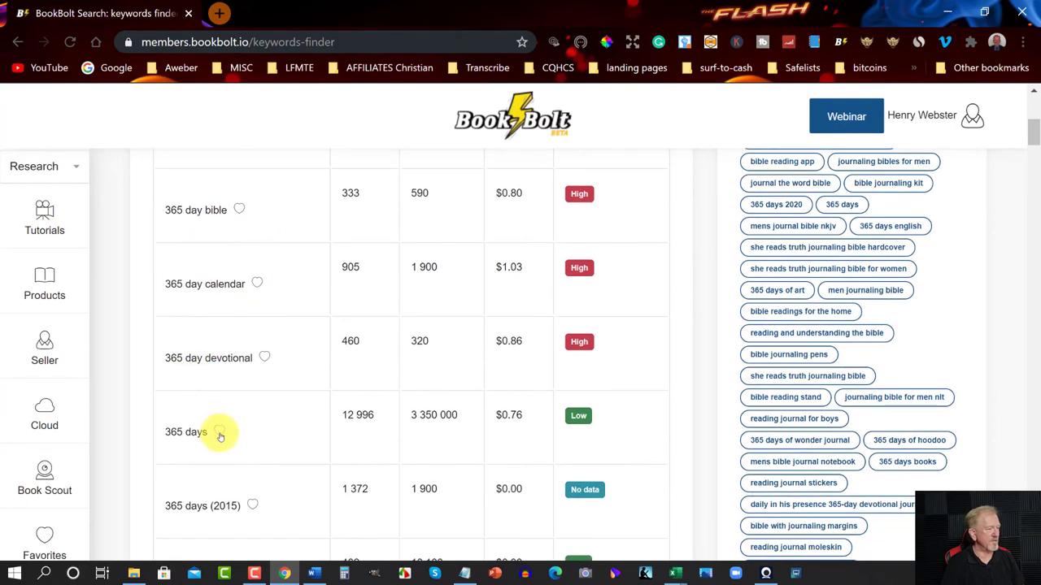
{"action": "left_click", "coordinate": [219, 433]}
{"action": "scroll", "coordinate": [267, 395], "scroll_direction": "down", "scroll_amount": 1}
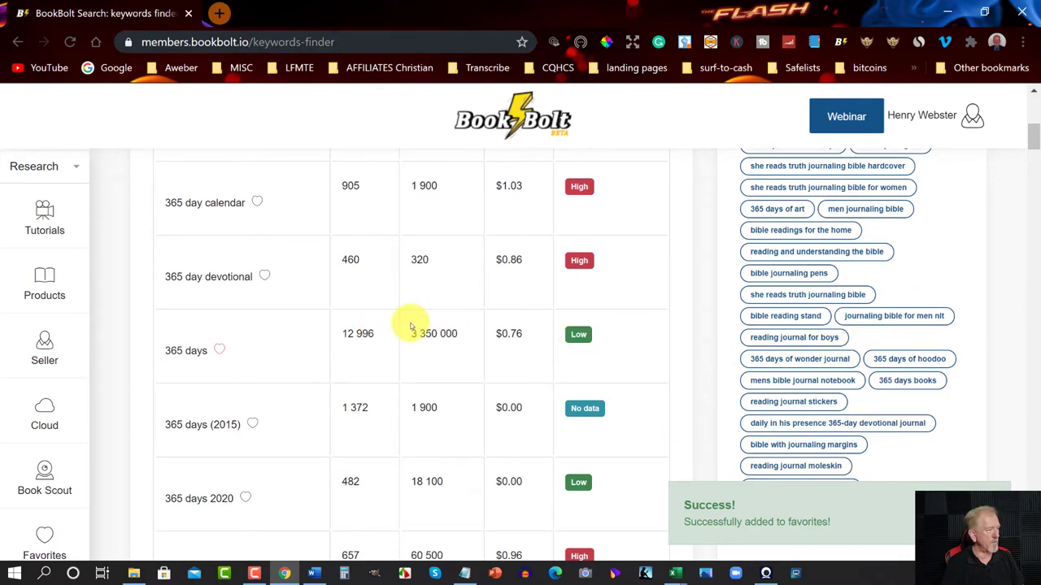
{"action": "scroll", "coordinate": [407, 326], "scroll_direction": "down", "scroll_amount": 2}
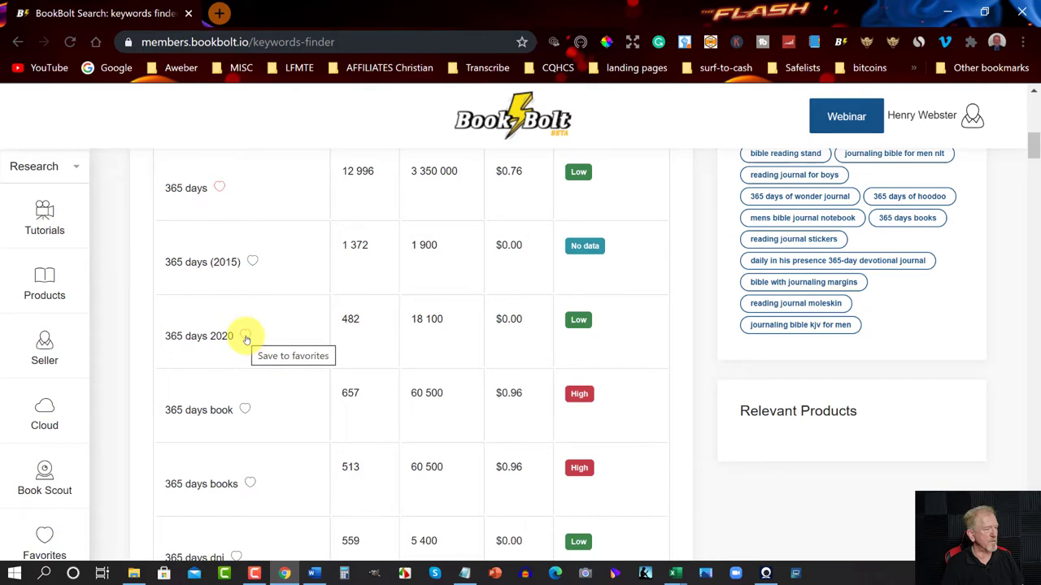
{"action": "left_click", "coordinate": [246, 337]}
{"action": "scroll", "coordinate": [291, 304], "scroll_direction": "down", "scroll_amount": 2}
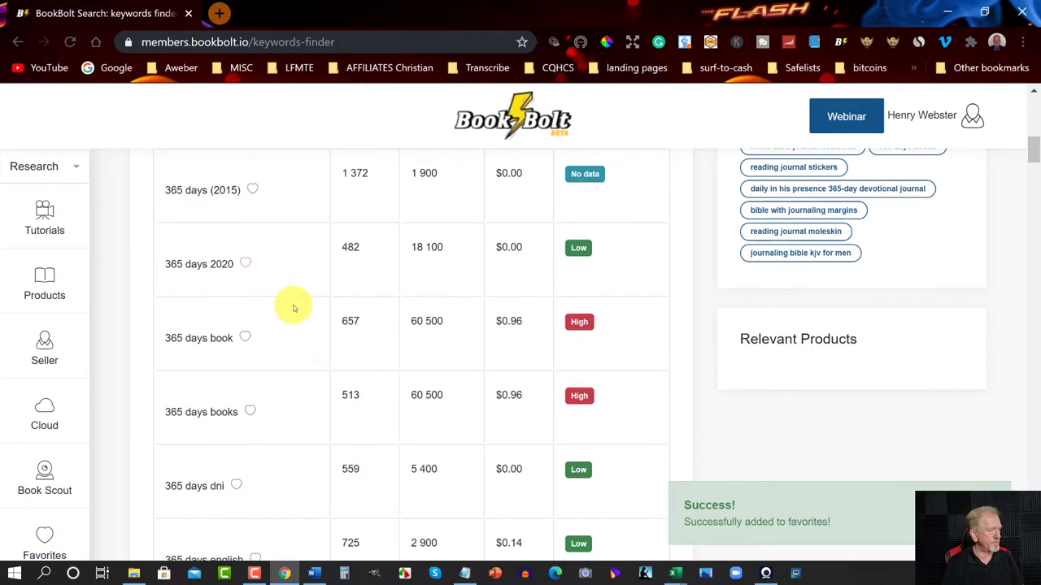
Examine the remaining keywords on both result pages for further low- or medium-competition ratings.
{"action": "scroll", "coordinate": [256, 389], "scroll_direction": "down", "scroll_amount": 1}
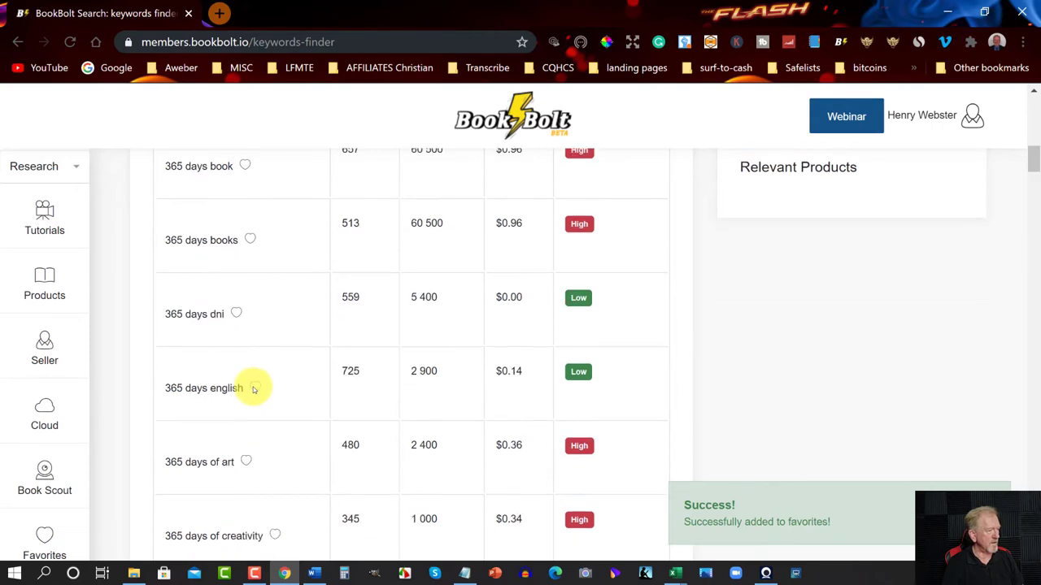
{"action": "scroll", "coordinate": [264, 383], "scroll_direction": "down", "scroll_amount": 6}
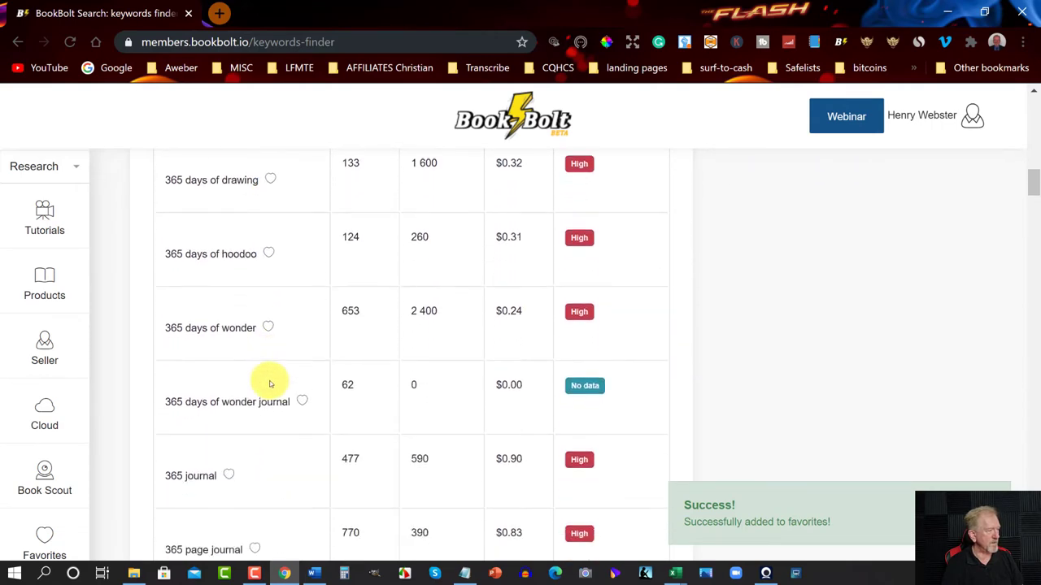
{"action": "scroll", "coordinate": [271, 382], "scroll_direction": "down", "scroll_amount": 12}
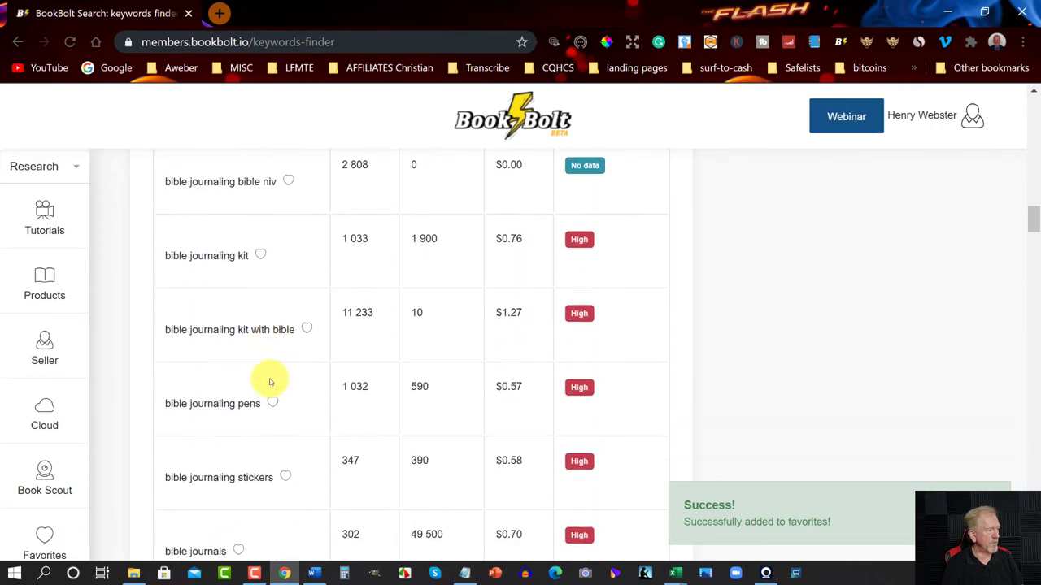
{"action": "scroll", "coordinate": [268, 378], "scroll_direction": "down", "scroll_amount": 3}
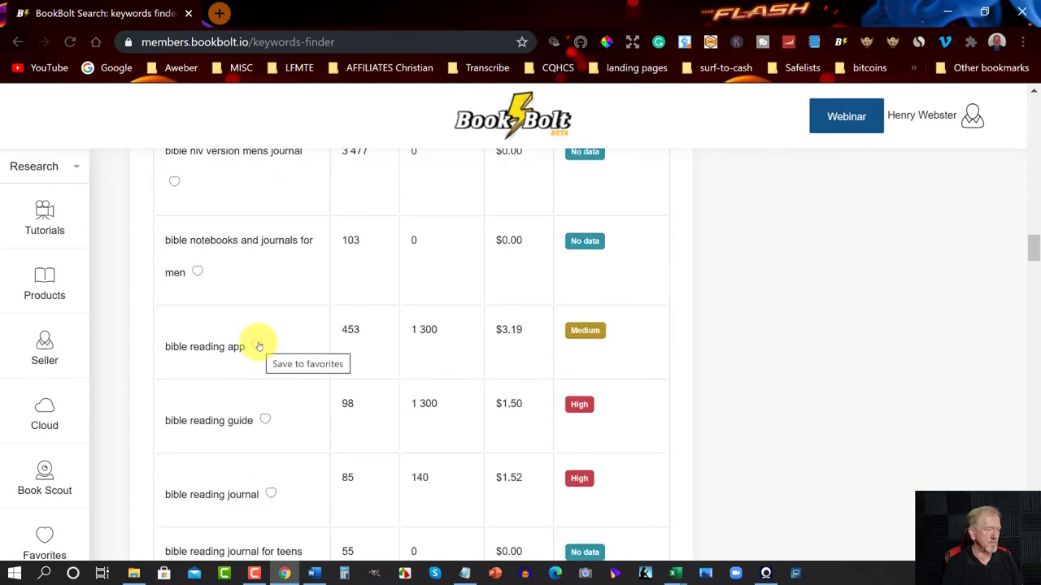
{"action": "scroll", "coordinate": [259, 347], "scroll_direction": "down", "scroll_amount": 6}
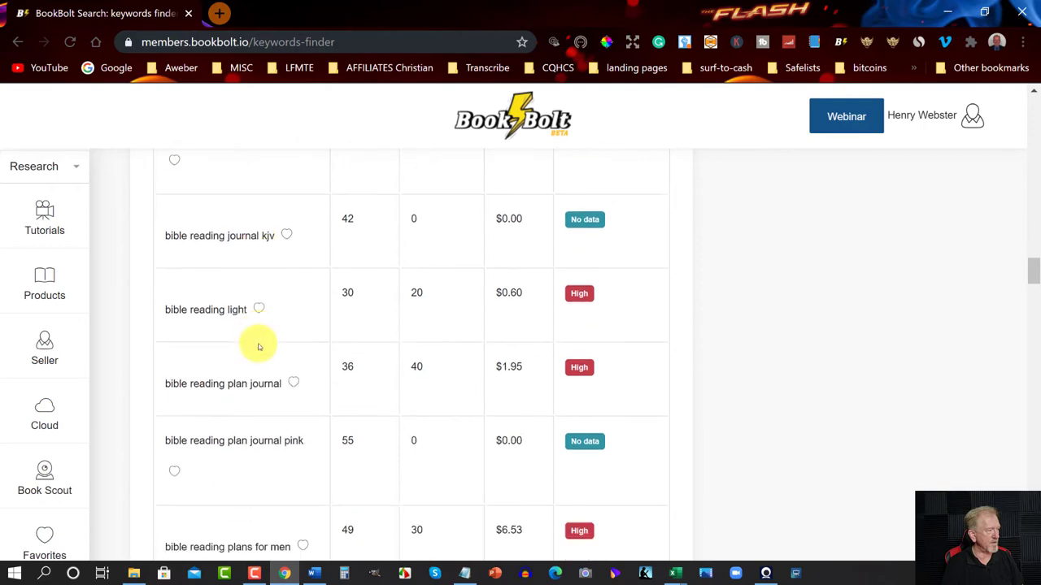
{"action": "scroll", "coordinate": [259, 347], "scroll_direction": "down", "scroll_amount": 12}
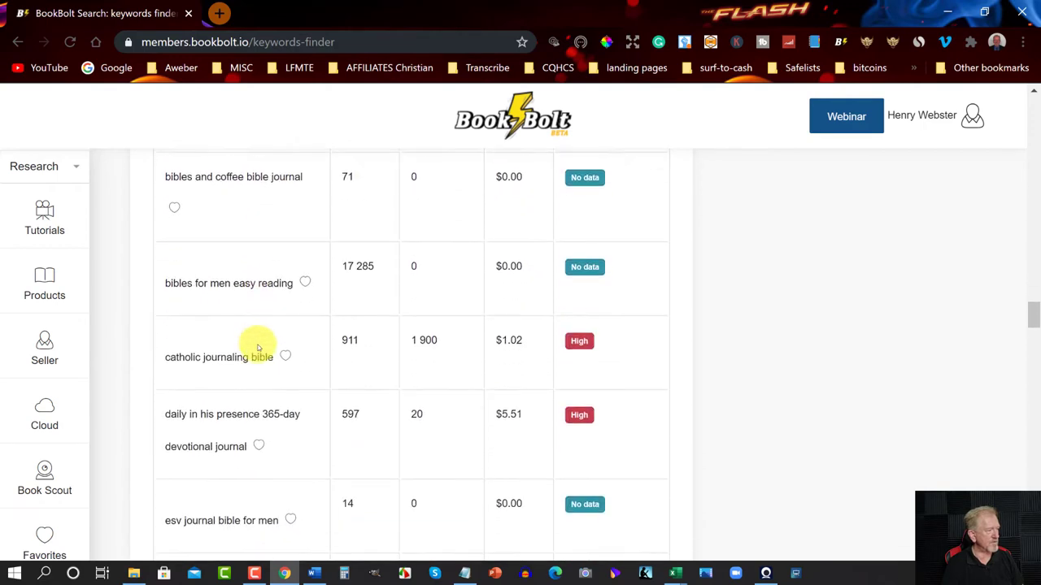
{"action": "scroll", "coordinate": [257, 348], "scroll_direction": "down", "scroll_amount": 12}
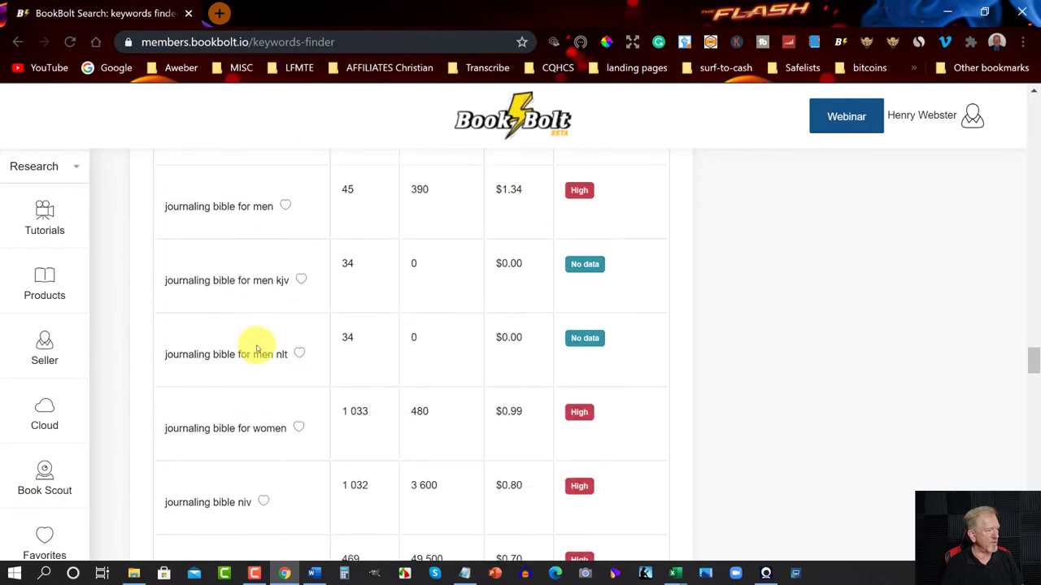
{"action": "scroll", "coordinate": [257, 348], "scroll_direction": "down", "scroll_amount": 14}
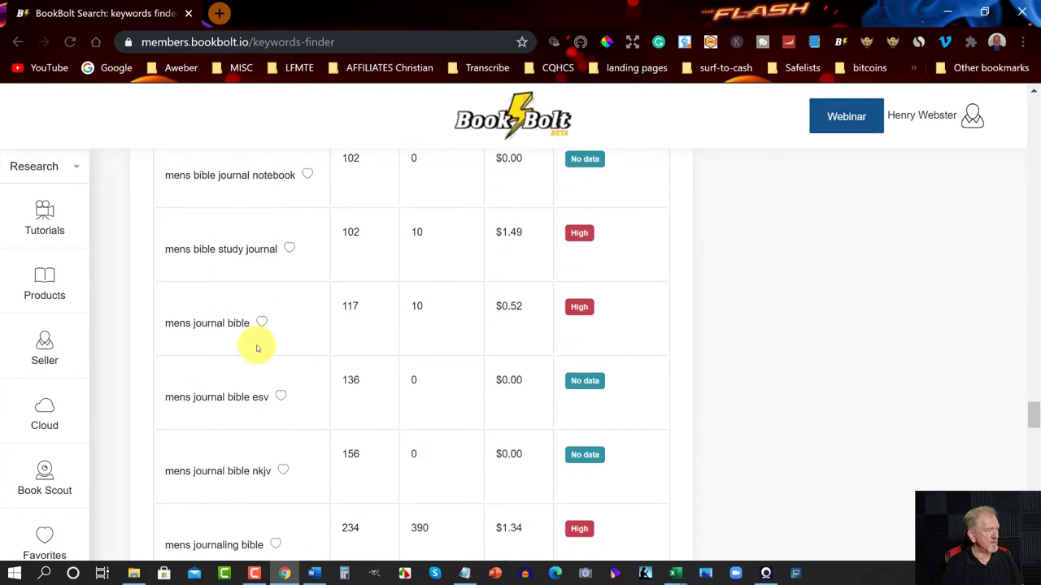
{"action": "scroll", "coordinate": [256, 348], "scroll_direction": "down", "scroll_amount": 11}
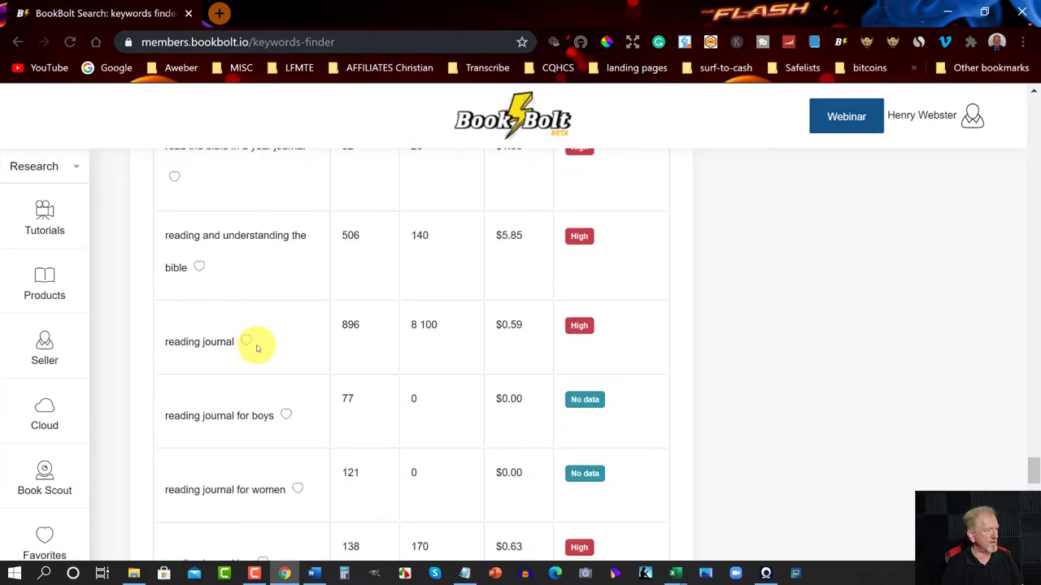
{"action": "scroll", "coordinate": [257, 348], "scroll_direction": "down", "scroll_amount": 11}
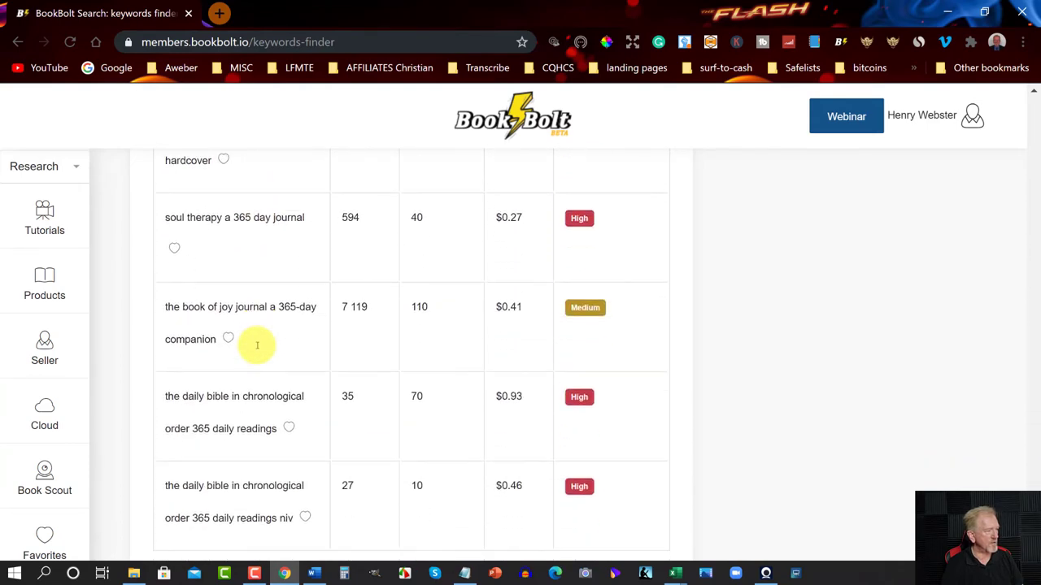
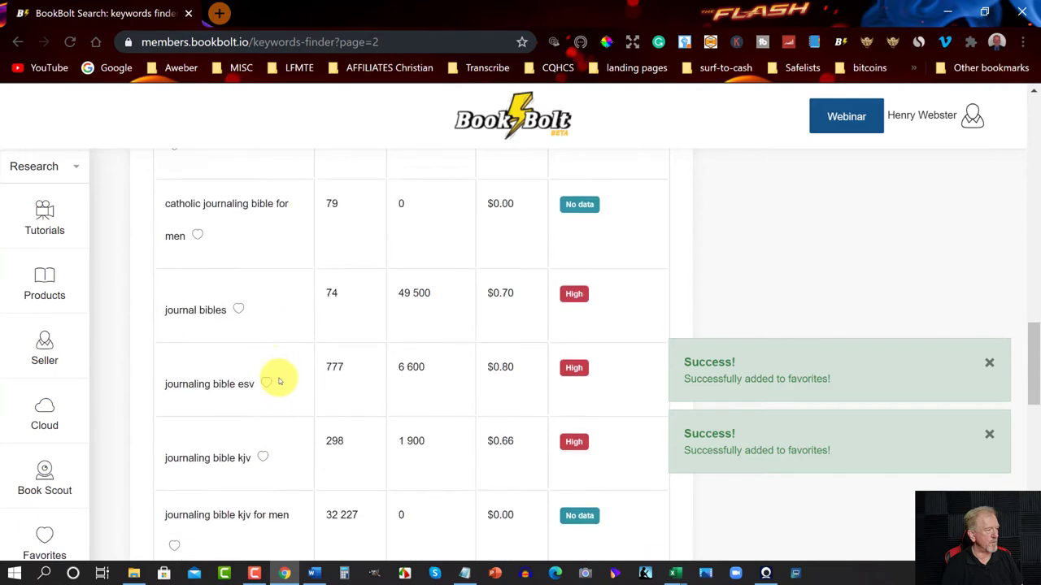
{"action": "scroll", "coordinate": [275, 382], "scroll_direction": "down", "scroll_amount": 1}
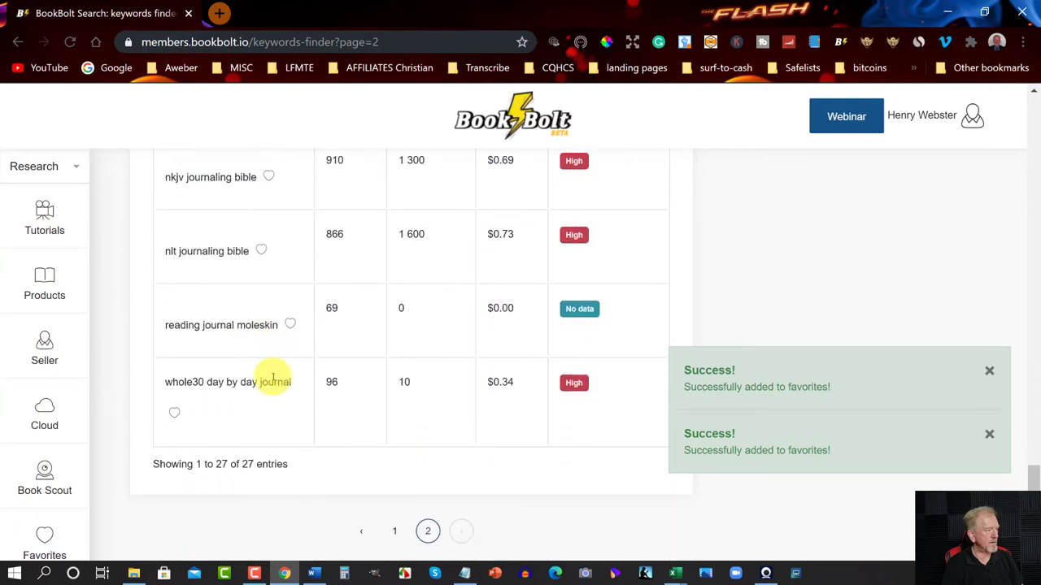
{"action": "scroll", "coordinate": [274, 393], "scroll_direction": "up", "scroll_amount": 20}
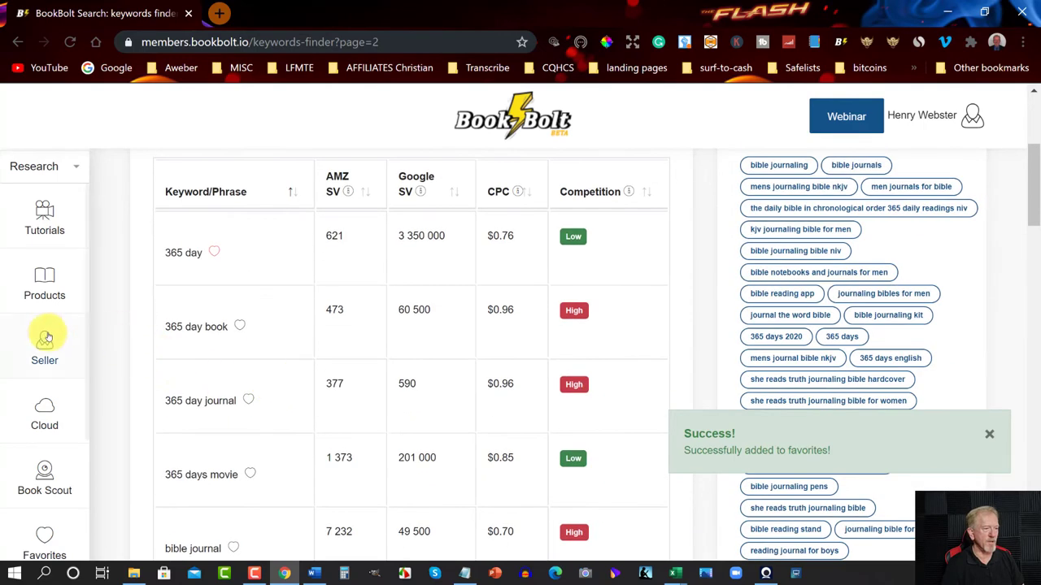
Open the keyword favourites in a new browser tab and review the list of saved keywords.
{"action": "scroll", "coordinate": [47, 338], "scroll_direction": "down", "scroll_amount": 3}
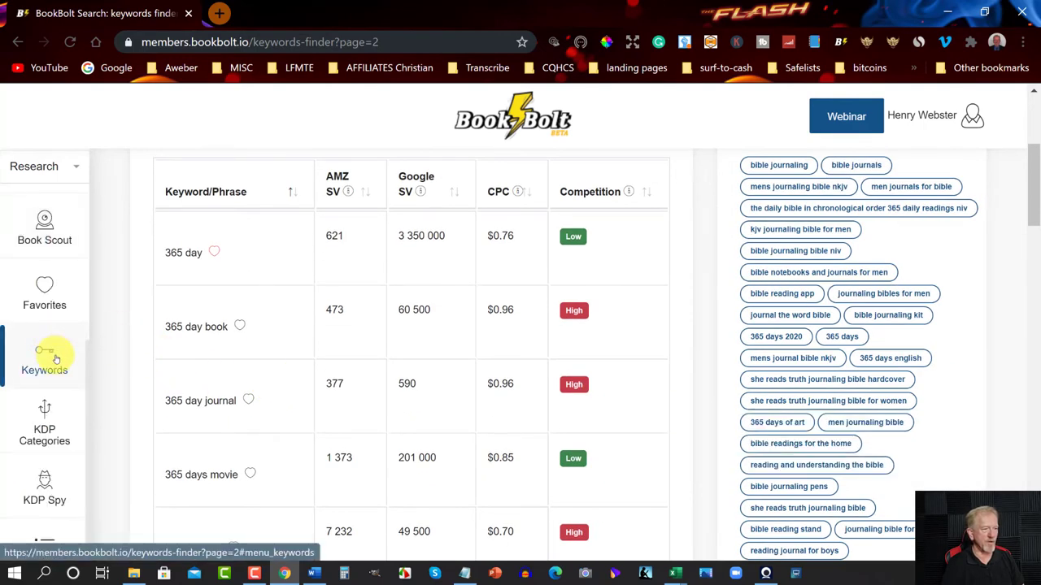
{"action": "mouse_move", "coordinate": [50, 357]}
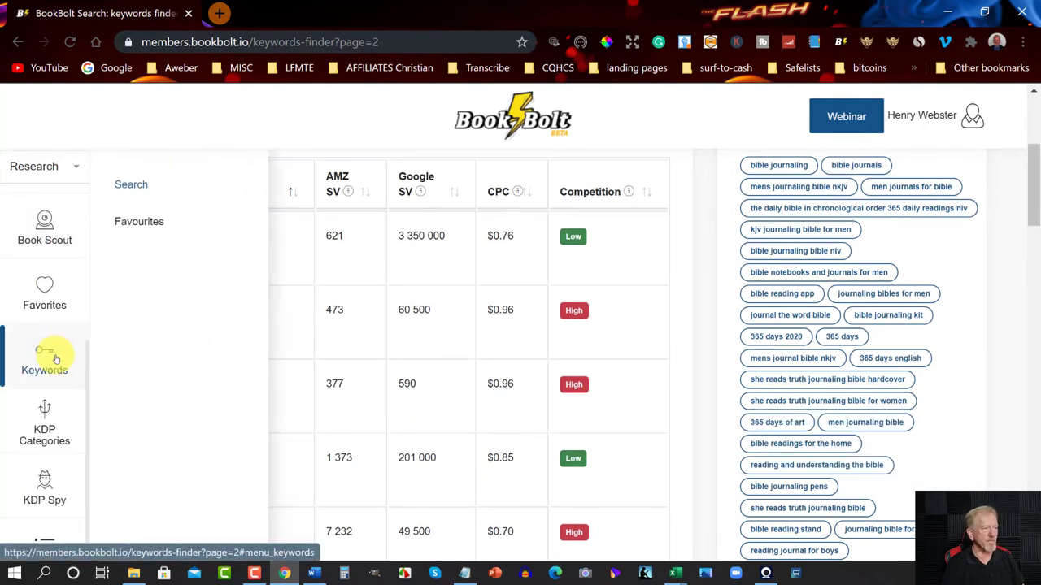
{"action": "right_click", "coordinate": [140, 225]}
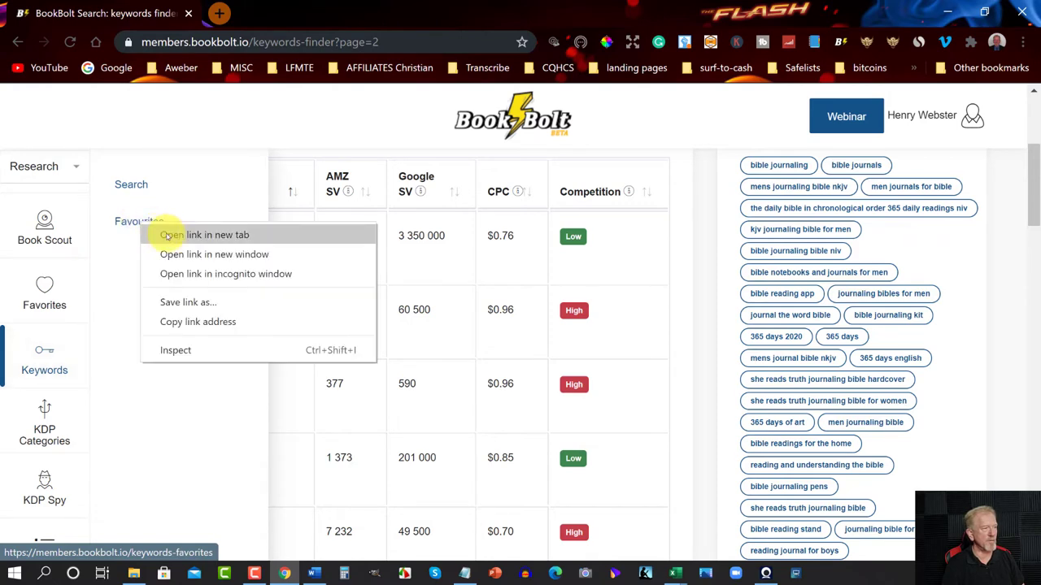
{"action": "left_click", "coordinate": [167, 236]}
{"action": "left_click", "coordinate": [305, 11]}
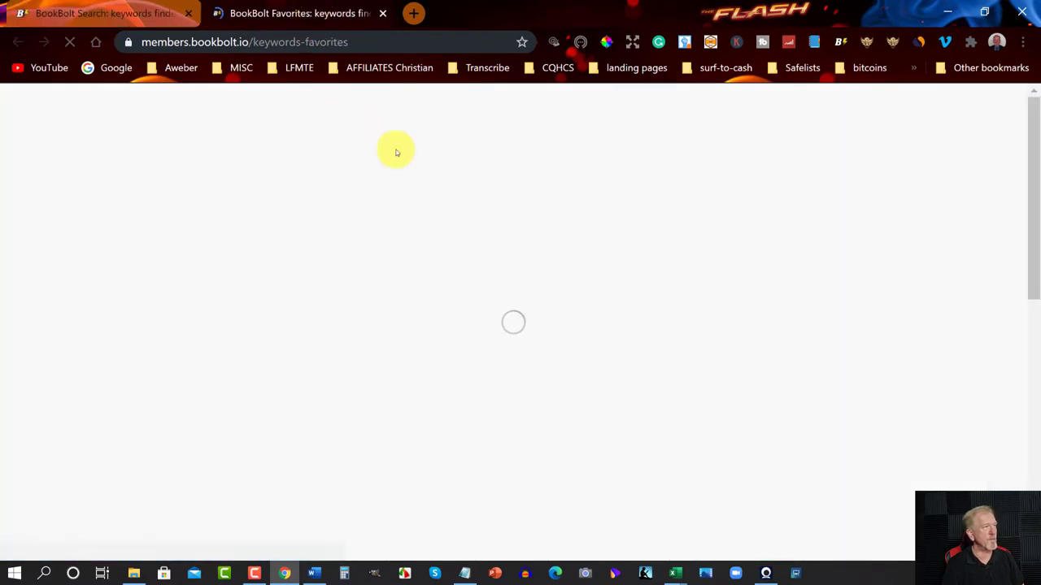
{"action": "scroll", "coordinate": [409, 327], "scroll_direction": "down", "scroll_amount": 3}
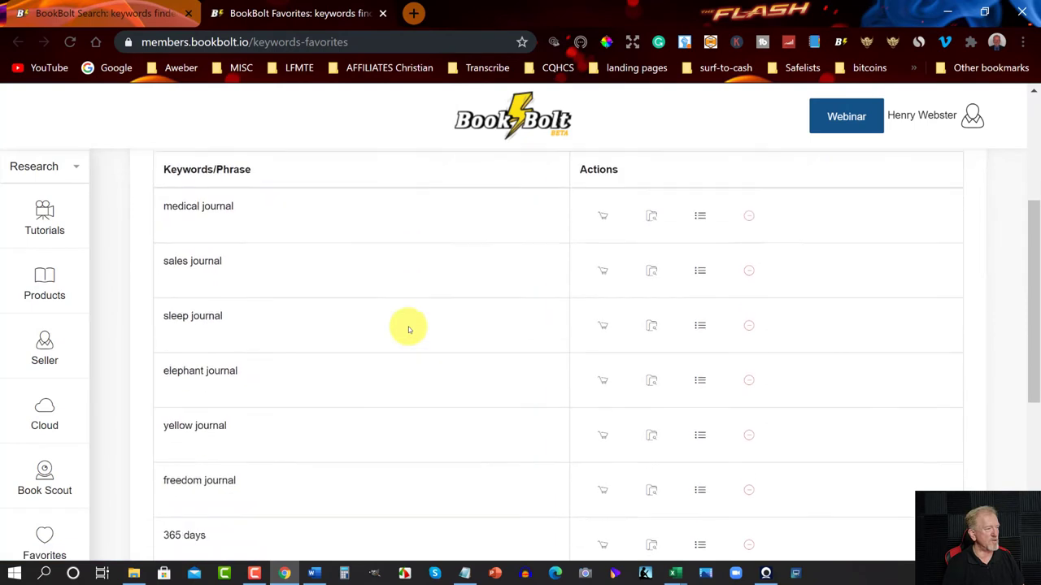
{"action": "scroll", "coordinate": [409, 329], "scroll_direction": "down", "scroll_amount": 4}
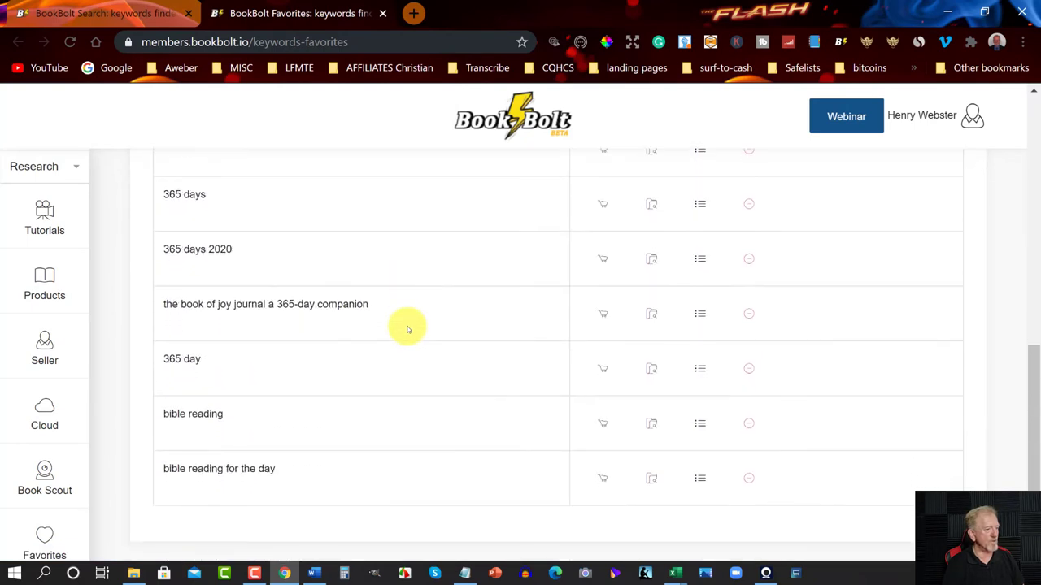
{"action": "scroll", "coordinate": [409, 329], "scroll_direction": "up", "scroll_amount": 7}
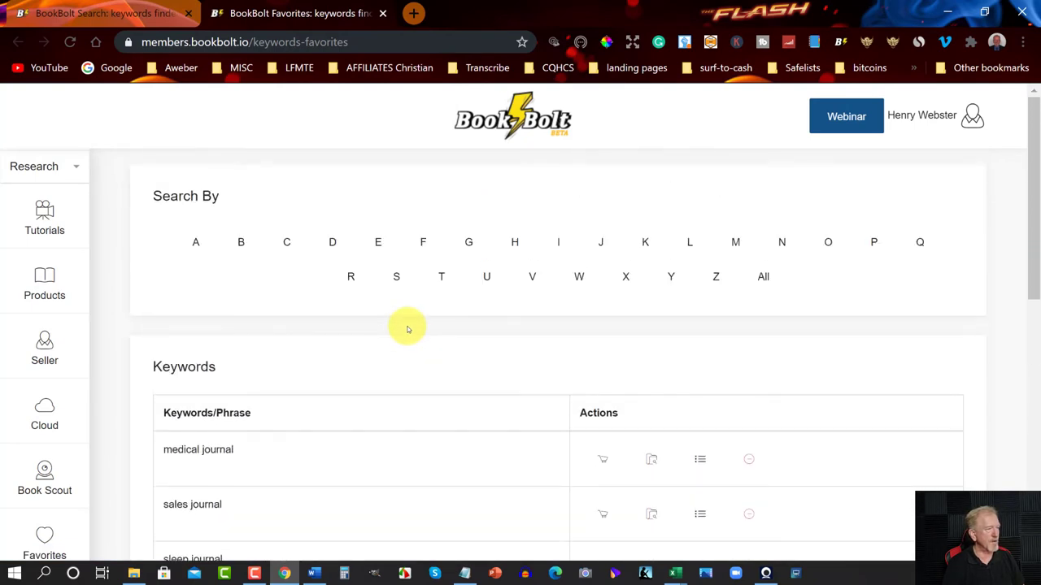
Send the saved keyword "sales journal" from the favorites to the keyword finder and run the search.
{"action": "scroll", "coordinate": [409, 329], "scroll_direction": "down", "scroll_amount": 2}
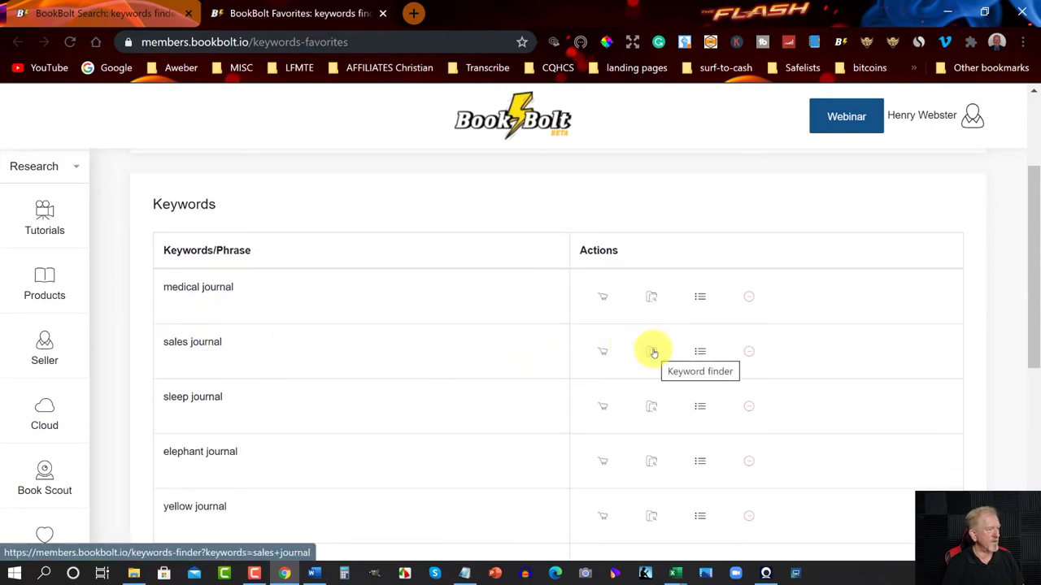
{"action": "scroll", "coordinate": [653, 352], "scroll_direction": "down", "scroll_amount": 1}
{"action": "scroll", "coordinate": [652, 352], "scroll_direction": "up", "scroll_amount": 1}
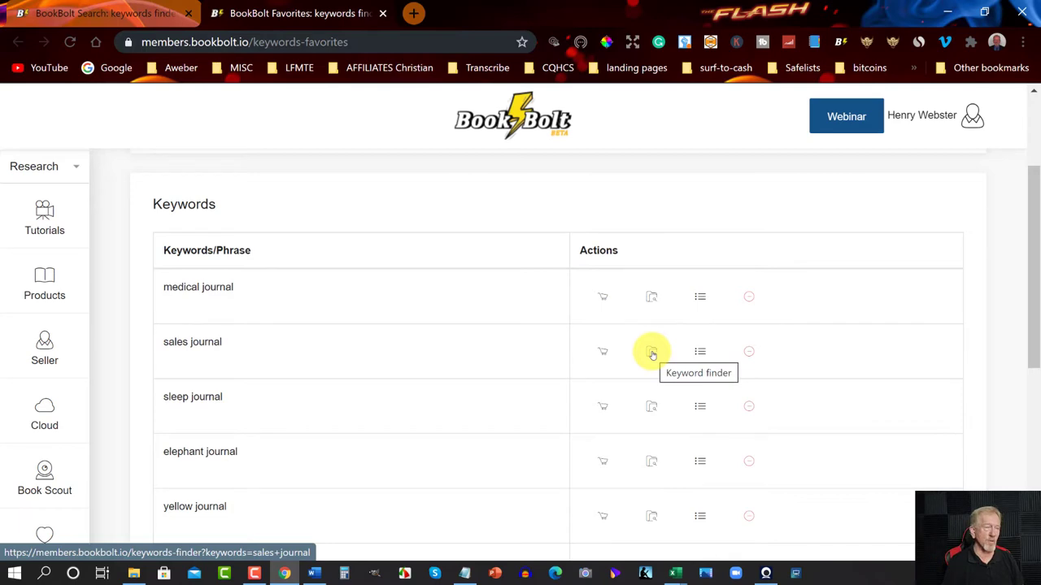
{"action": "left_click", "coordinate": [651, 353]}
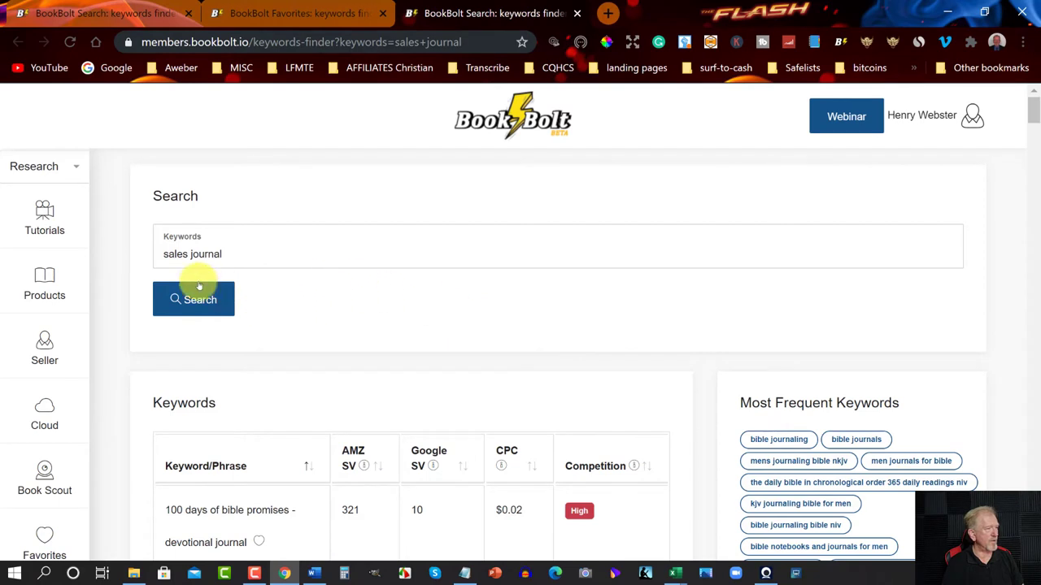
{"action": "left_click", "coordinate": [175, 299]}
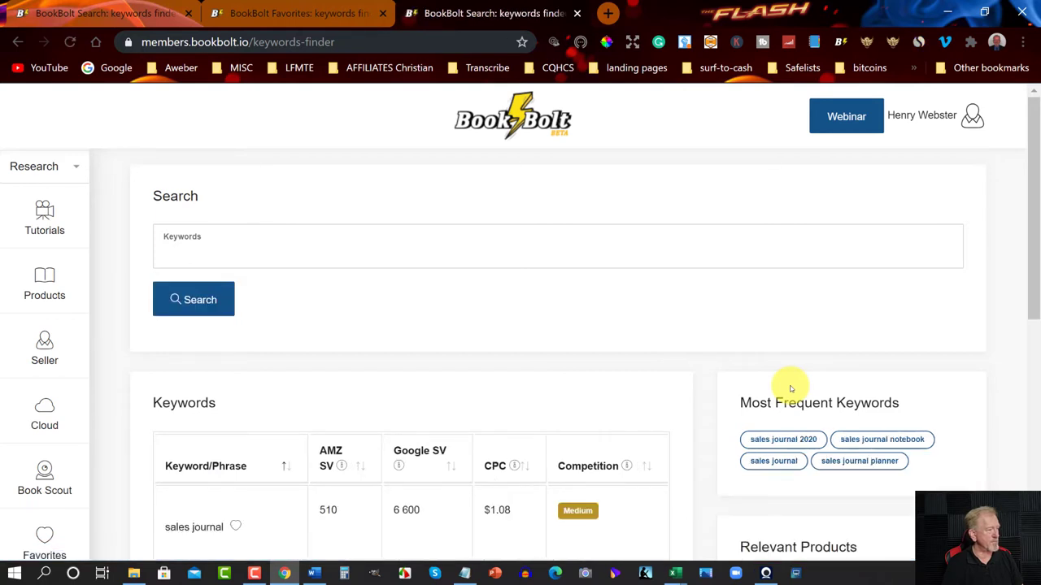
Review the keyword finder results for "sales journal" and add the medium-competition keyword "sales journal" to the favorites.
{"action": "scroll", "coordinate": [790, 388], "scroll_direction": "down", "scroll_amount": 1}
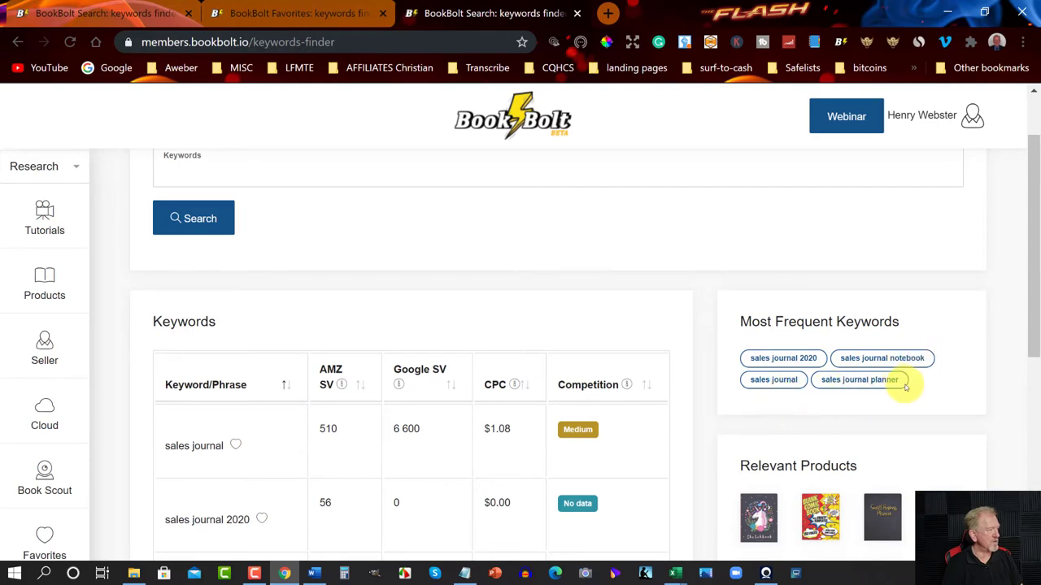
{"action": "scroll", "coordinate": [353, 366], "scroll_direction": "down", "scroll_amount": 5}
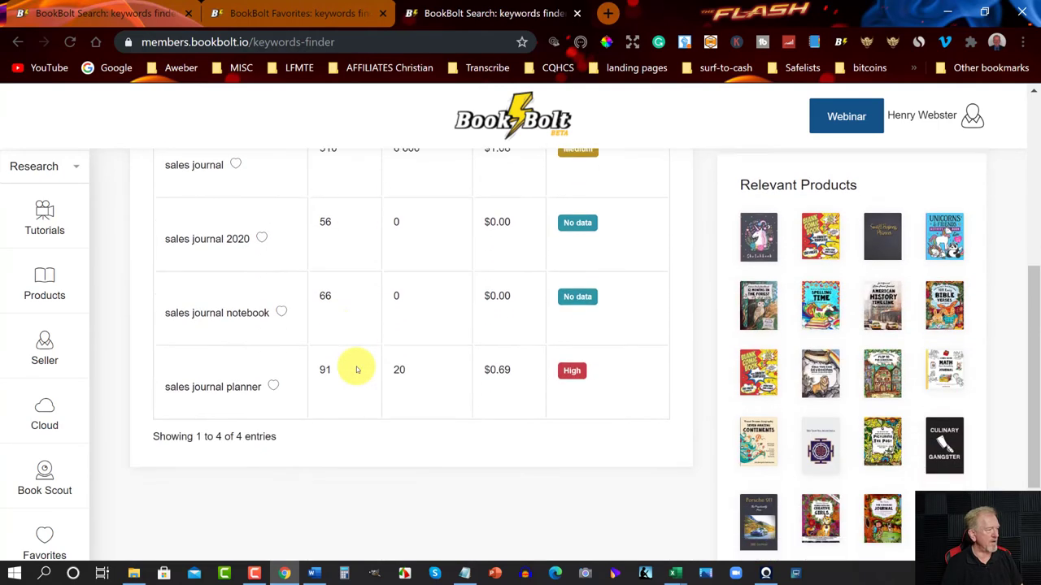
{"action": "scroll", "coordinate": [357, 370], "scroll_direction": "up", "scroll_amount": 4}
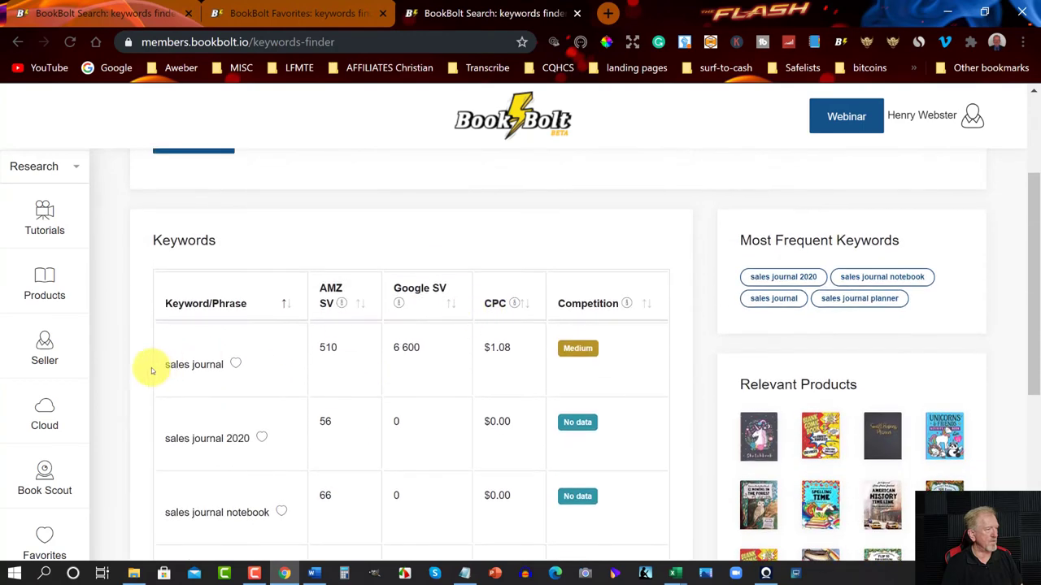
{"action": "left_click", "coordinate": [236, 363]}
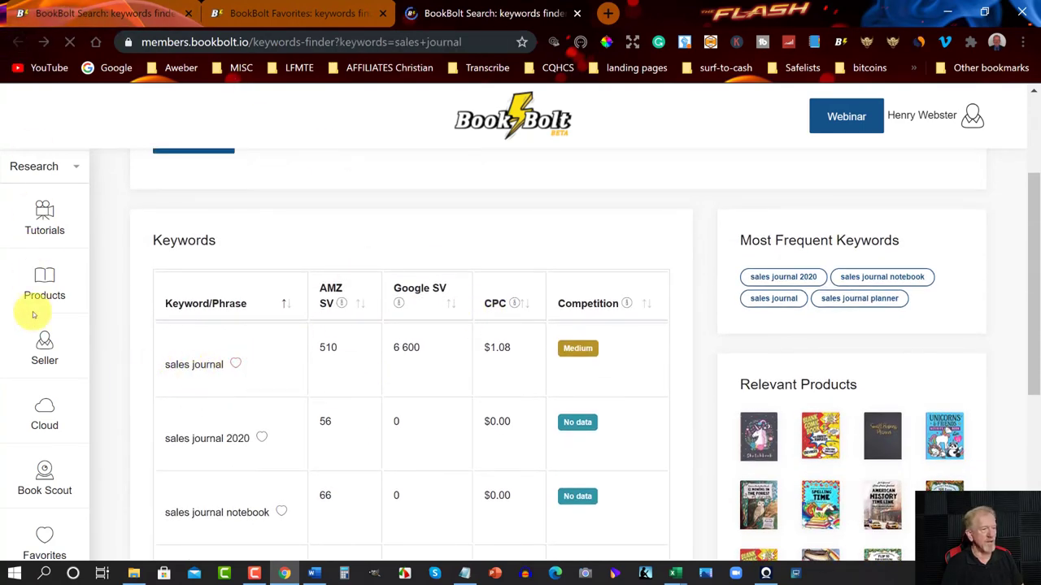
Examine the most frequent keywords for further ideas, such as "bible journals" and "men journals for bible".
{"action": "scroll", "coordinate": [65, 358], "scroll_direction": "down", "scroll_amount": 2}
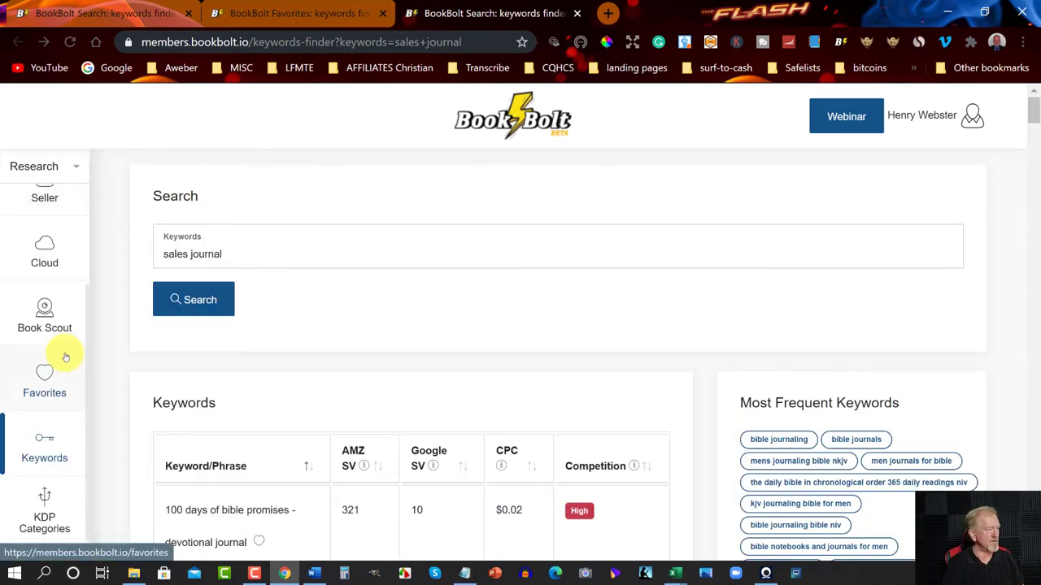
{"action": "scroll", "coordinate": [672, 395], "scroll_direction": "down", "scroll_amount": 1}
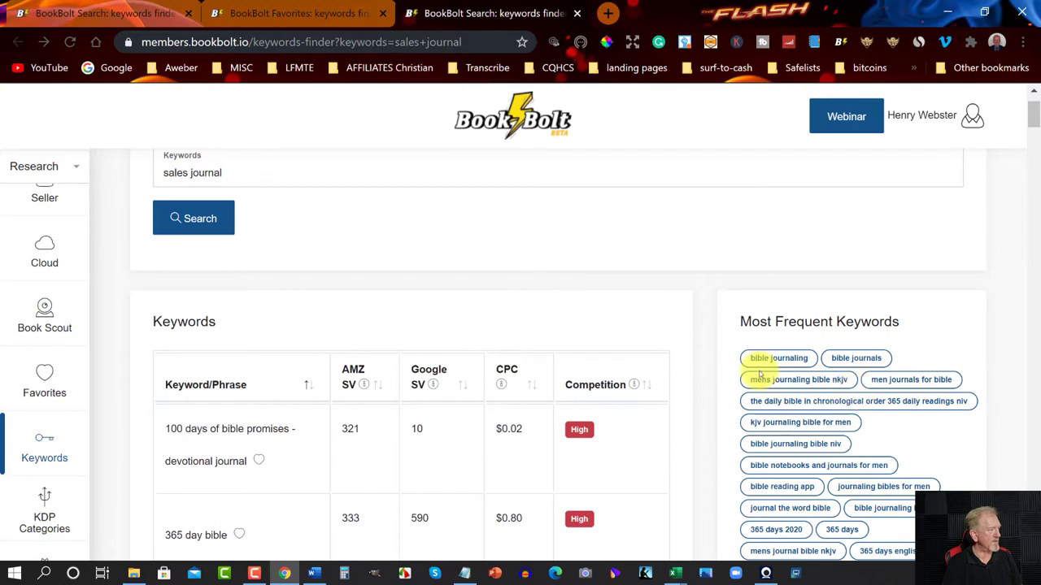
{"action": "scroll", "coordinate": [713, 360], "scroll_direction": "up", "scroll_amount": 1}
{"action": "scroll", "coordinate": [792, 406], "scroll_direction": "down", "scroll_amount": 2}
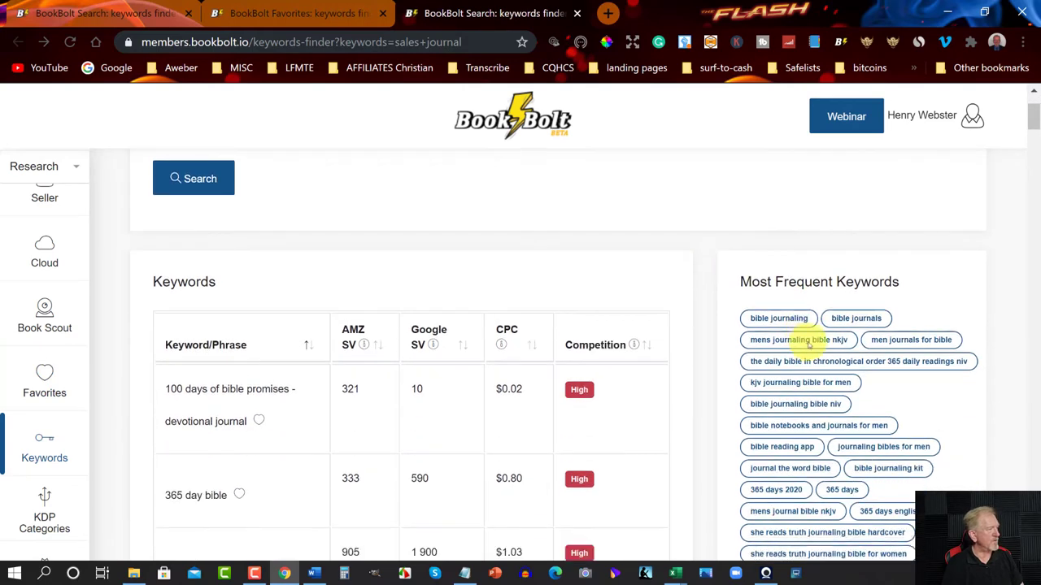
{"action": "scroll", "coordinate": [809, 344], "scroll_direction": "down", "scroll_amount": 2}
{"action": "left_click_drag", "start_coordinate": [752, 195], "coordinate": [881, 196]}
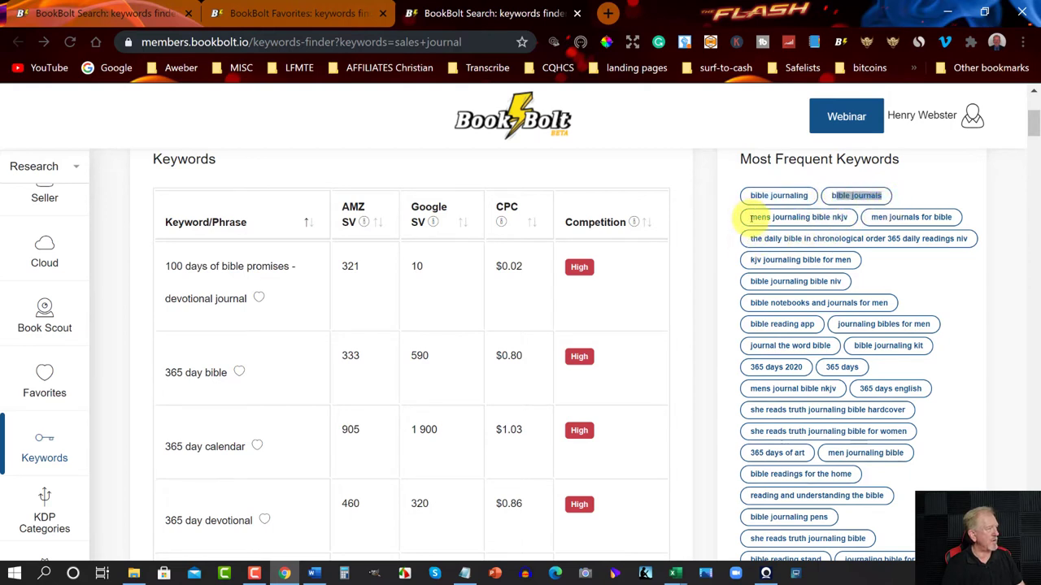
{"action": "left_click_drag", "start_coordinate": [751, 217], "coordinate": [956, 220]}
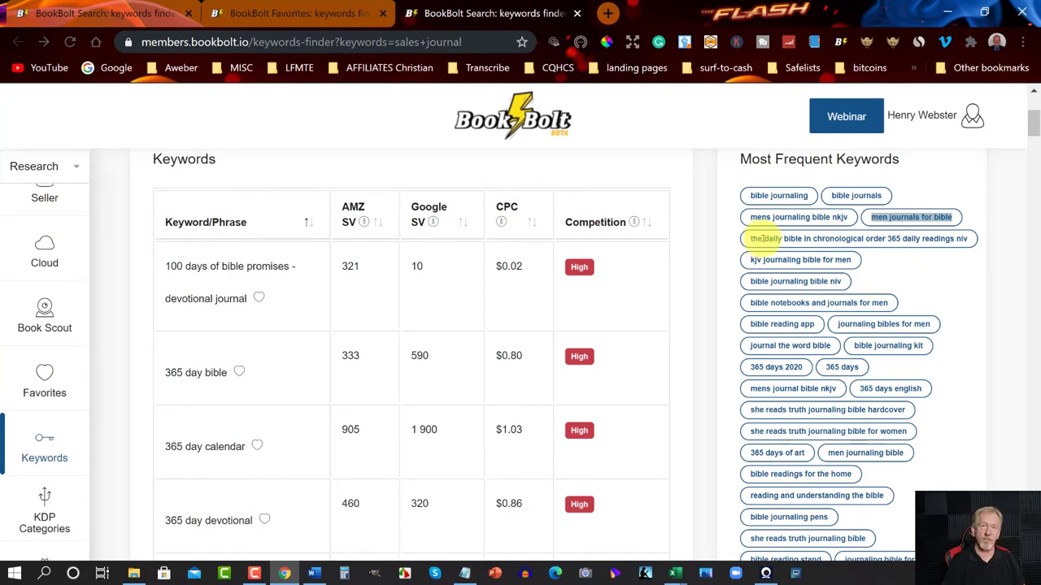
{"action": "scroll", "coordinate": [765, 238], "scroll_direction": "up", "scroll_amount": 3}
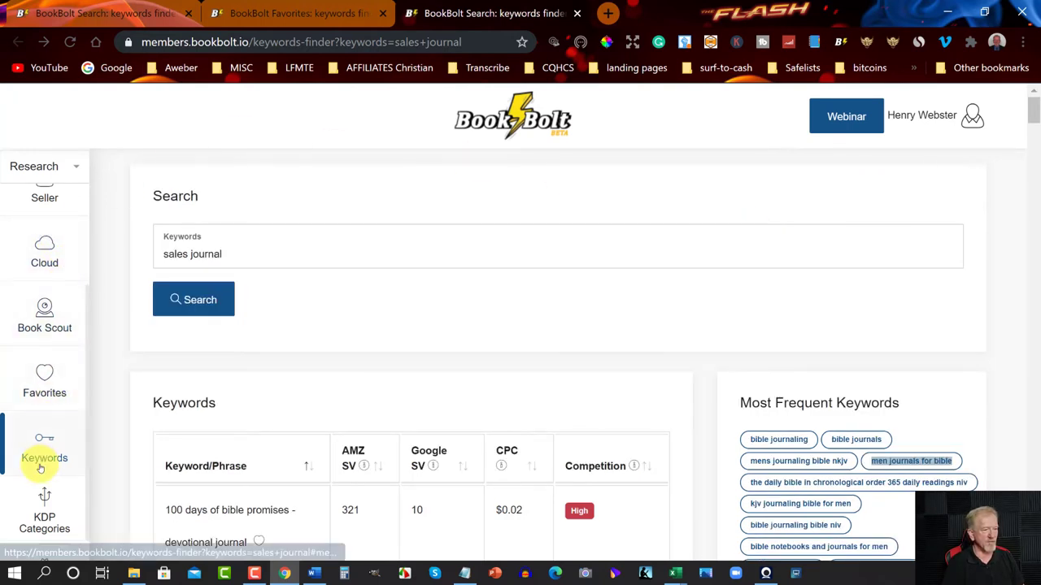
Search the KDP category finder for "bible reading" and review the suggested categories and their relevance.
{"action": "left_click", "coordinate": [45, 508]}
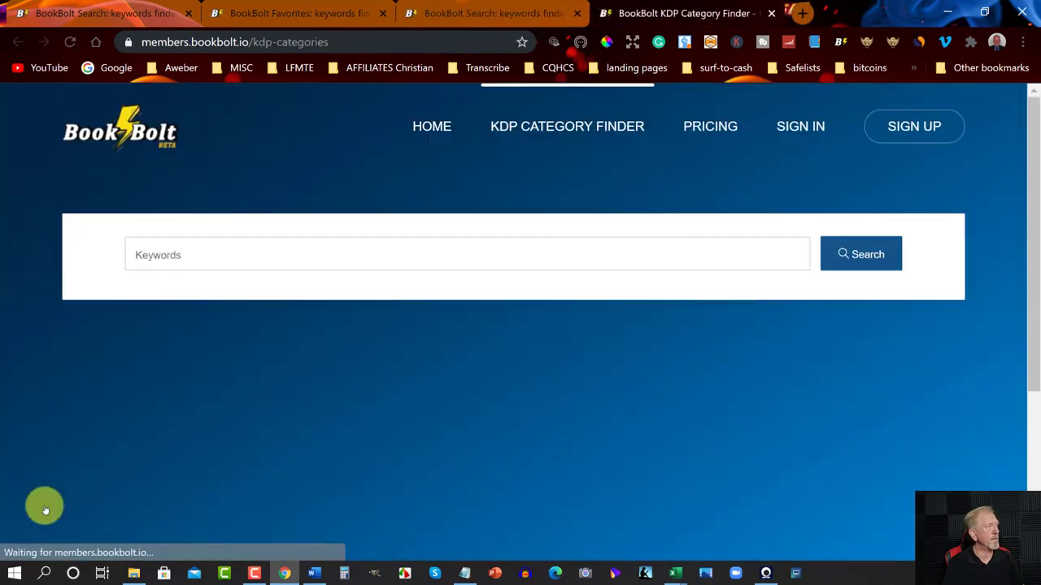
{"action": "left_click", "coordinate": [187, 253]}
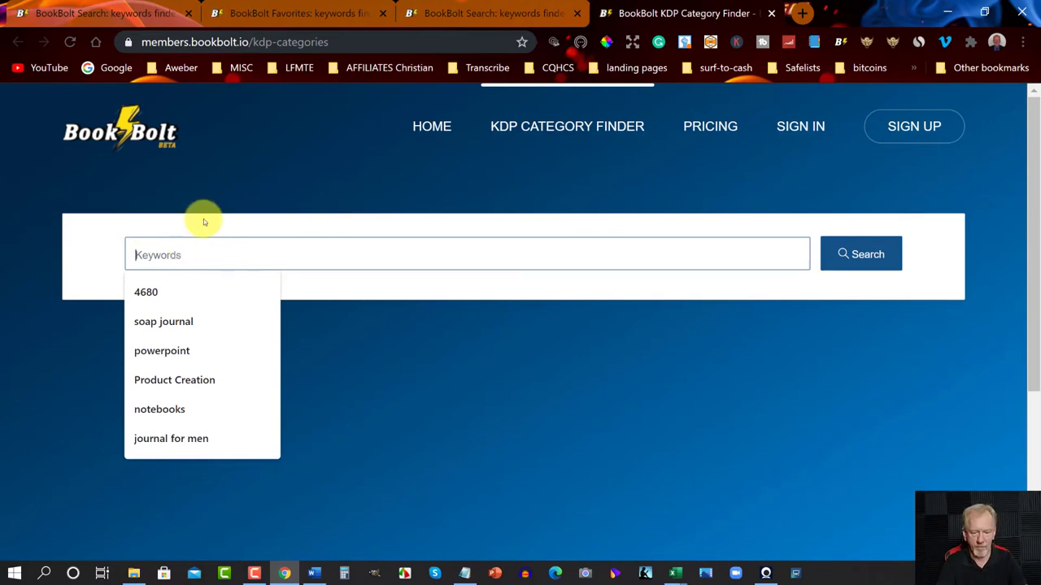
{"action": "key", "text": "Escape"}
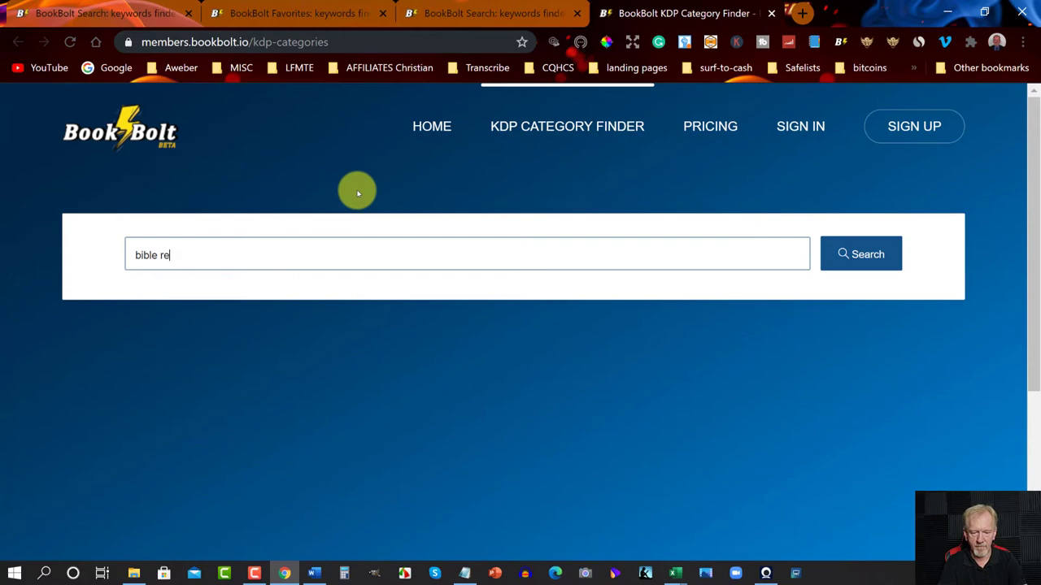
{"action": "key", "text": "Return"}
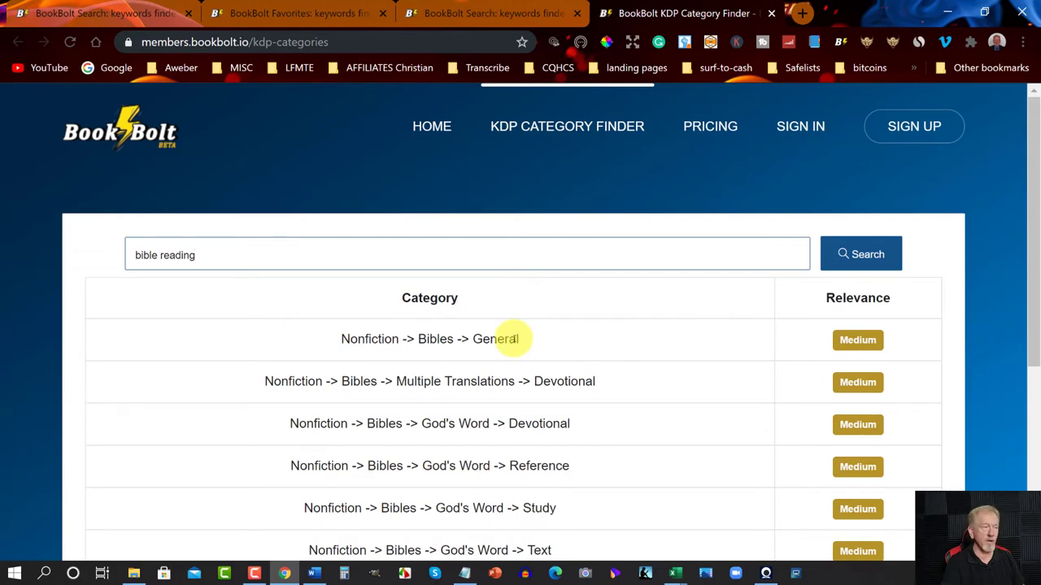
{"action": "scroll", "coordinate": [351, 342], "scroll_direction": "down", "scroll_amount": 1}
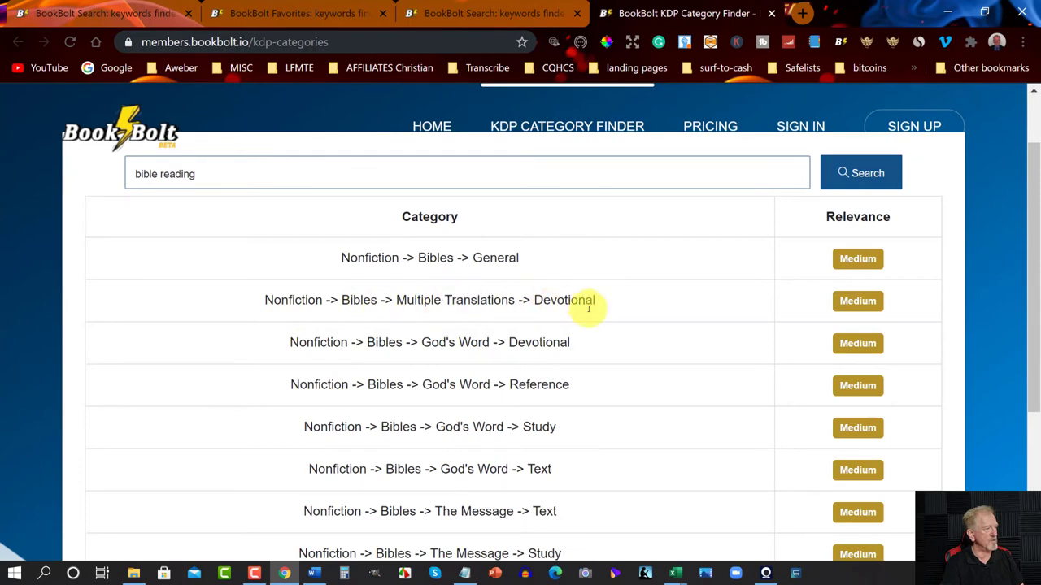
{"action": "scroll", "coordinate": [446, 335], "scroll_direction": "down", "scroll_amount": 1}
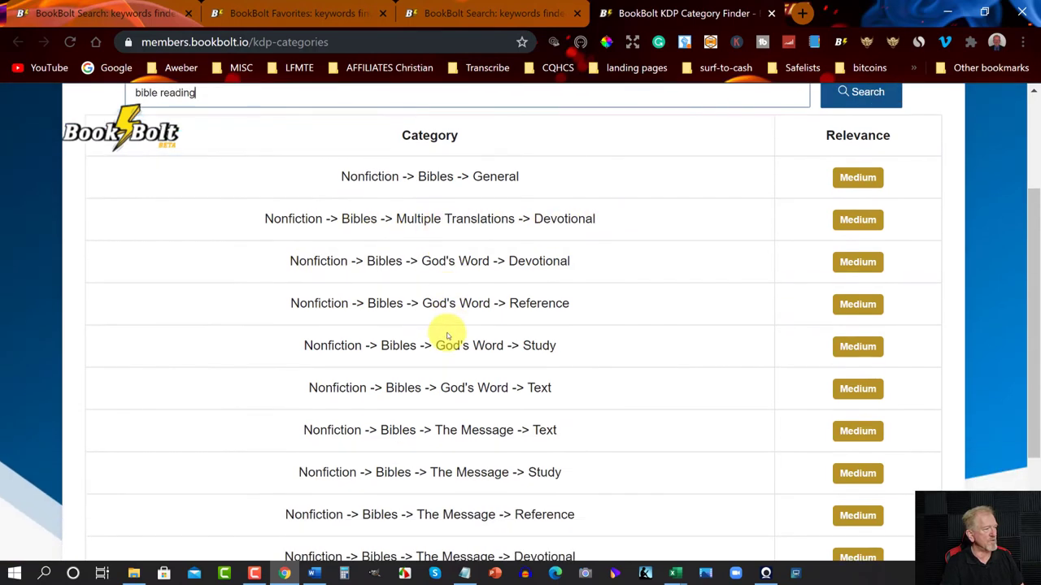
{"action": "scroll", "coordinate": [446, 335], "scroll_direction": "down", "scroll_amount": 2}
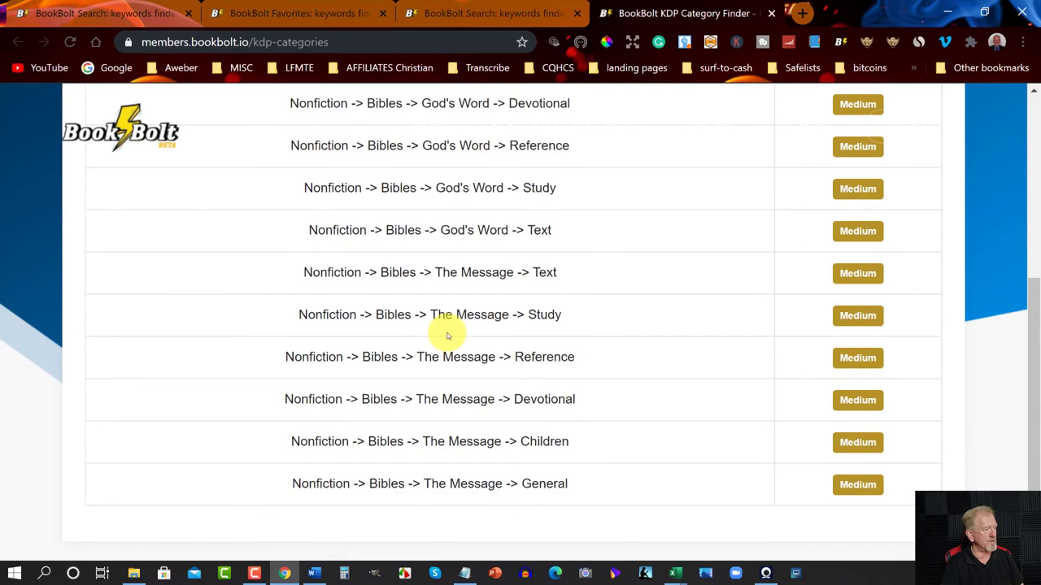
{"action": "scroll", "coordinate": [443, 337], "scroll_direction": "up", "scroll_amount": 4}
{"action": "scroll", "coordinate": [442, 336], "scroll_direction": "down", "scroll_amount": 1}
{"action": "scroll", "coordinate": [423, 317], "scroll_direction": "up", "scroll_amount": 1}
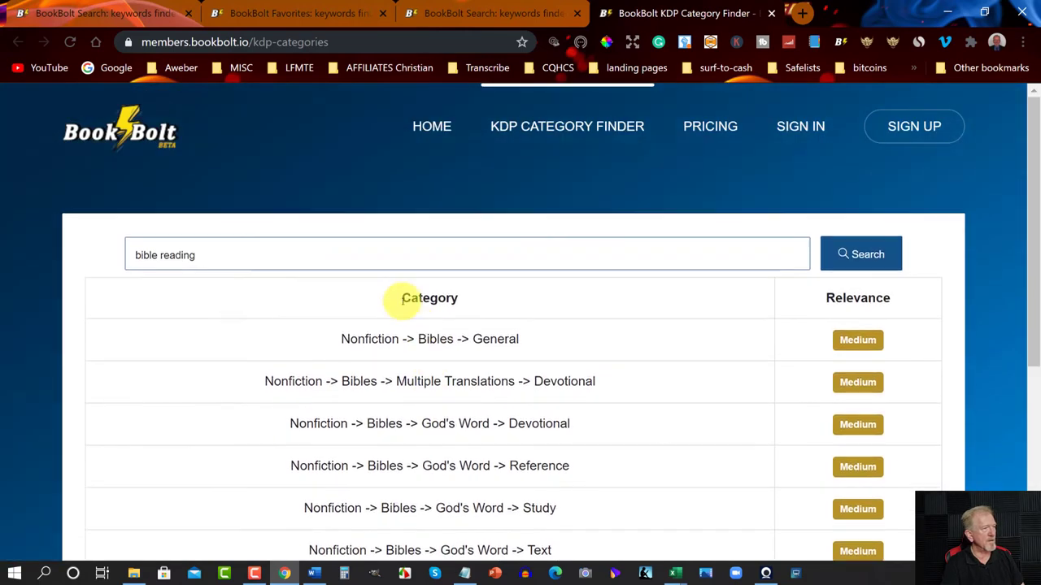
Search the KDP category finder for "journal".
{"action": "triple_click", "coordinate": [221, 246]}
{"action": "type", "text": "journal"}
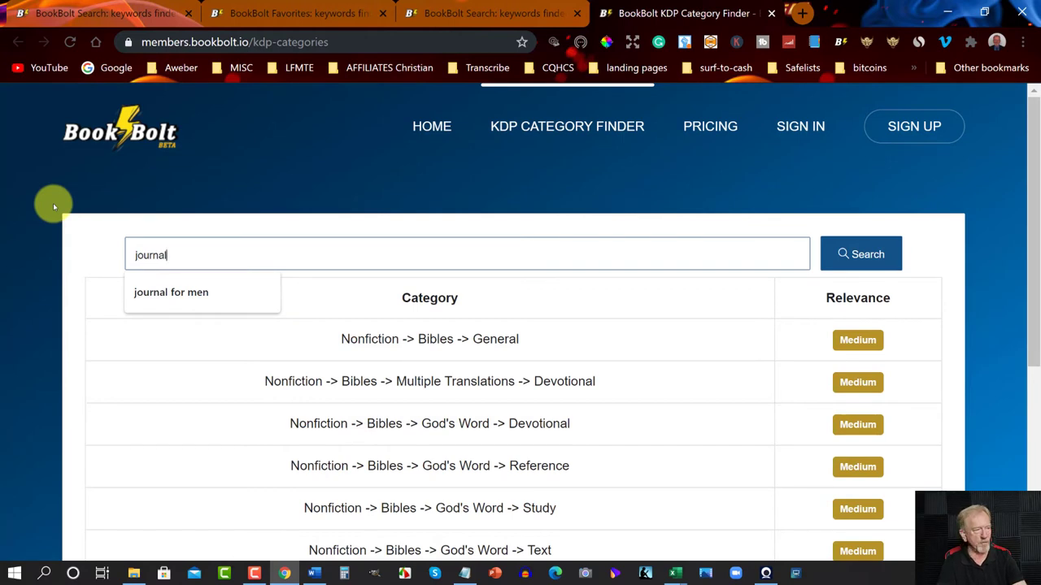
{"action": "key", "text": "Return"}
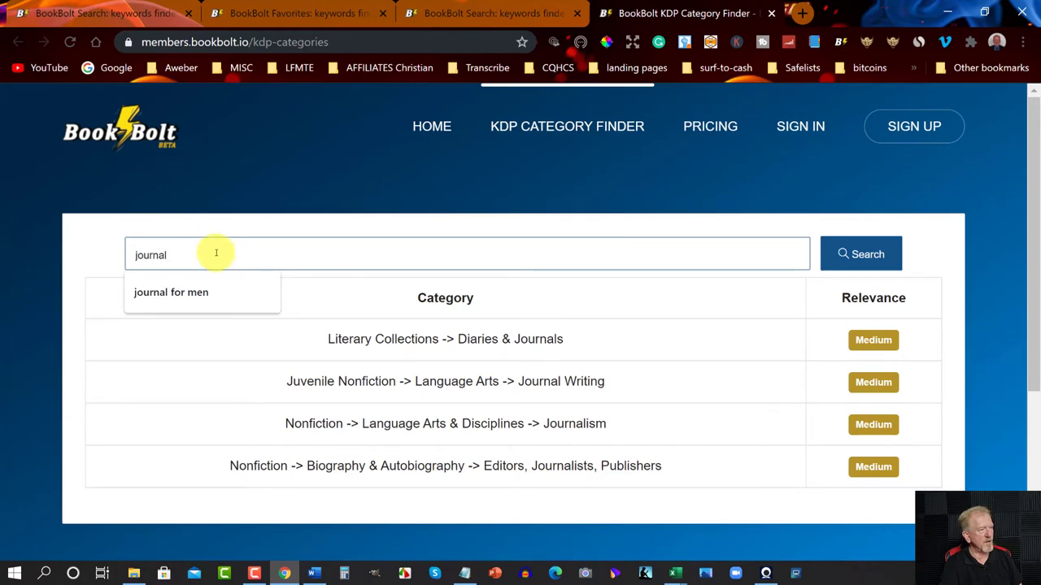
Search the KDP category finder for the suggested phrase "journal for men" and review the listed categories.
{"action": "left_click", "coordinate": [196, 296]}
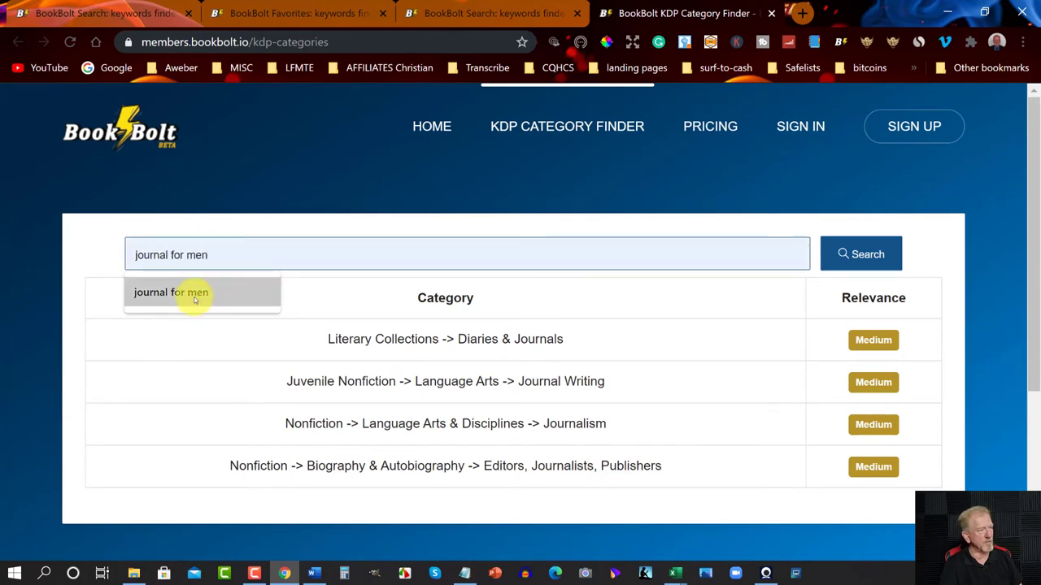
{"action": "left_click", "coordinate": [866, 249]}
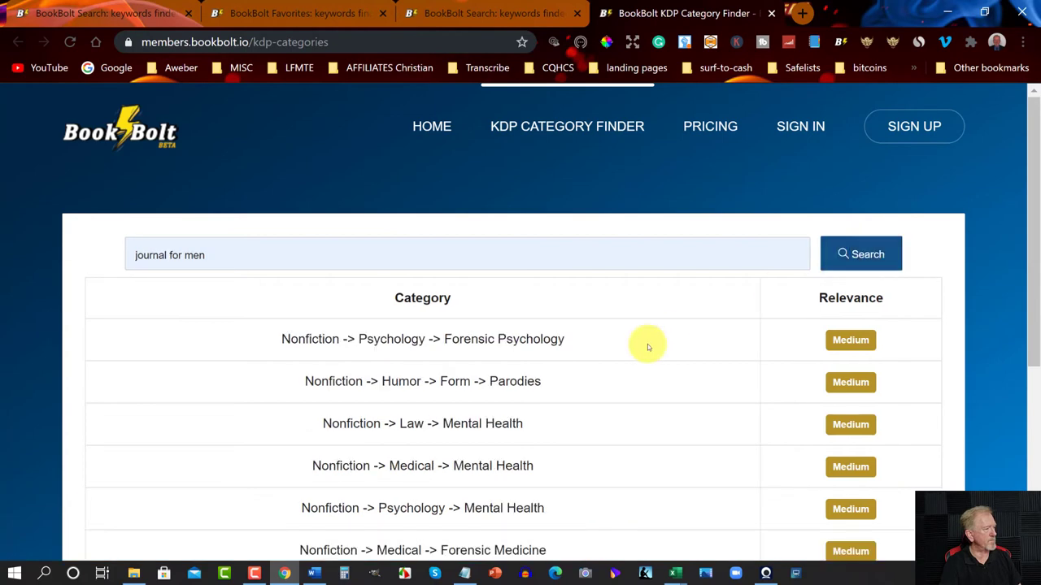
{"action": "scroll", "coordinate": [648, 347], "scroll_direction": "down", "scroll_amount": 2}
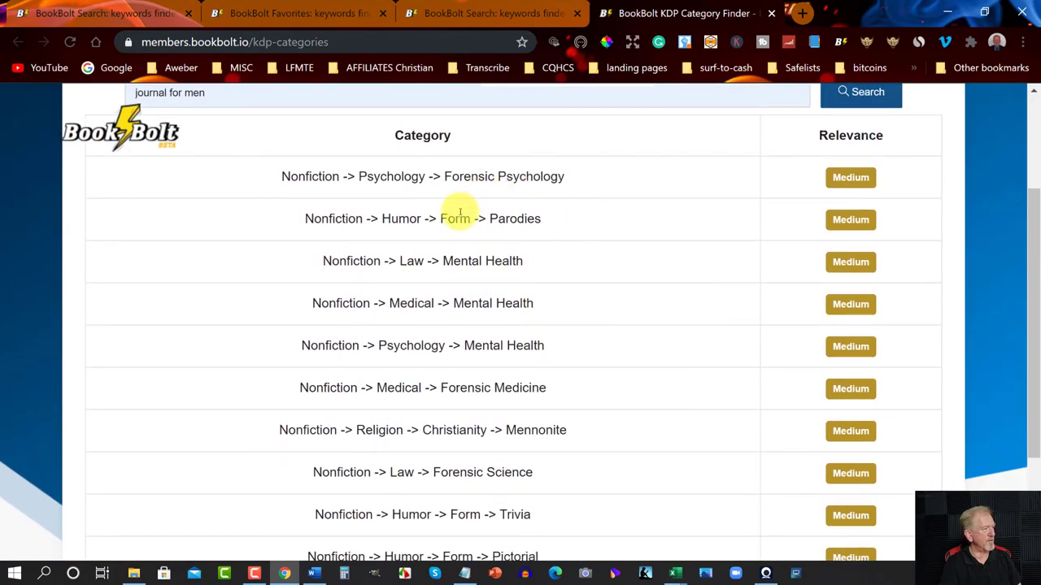
{"action": "scroll", "coordinate": [459, 216], "scroll_direction": "down", "scroll_amount": 2}
{"action": "scroll", "coordinate": [458, 222], "scroll_direction": "up", "scroll_amount": 5}
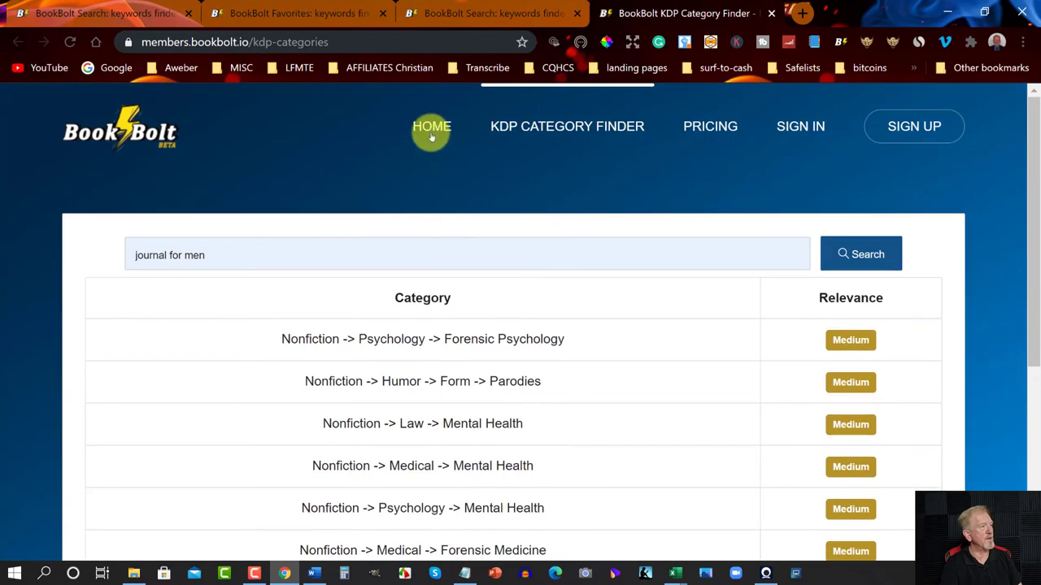
Return to the product search and search for "notebook" in the Calendar category.
{"action": "key", "text": "ctrl+1"}
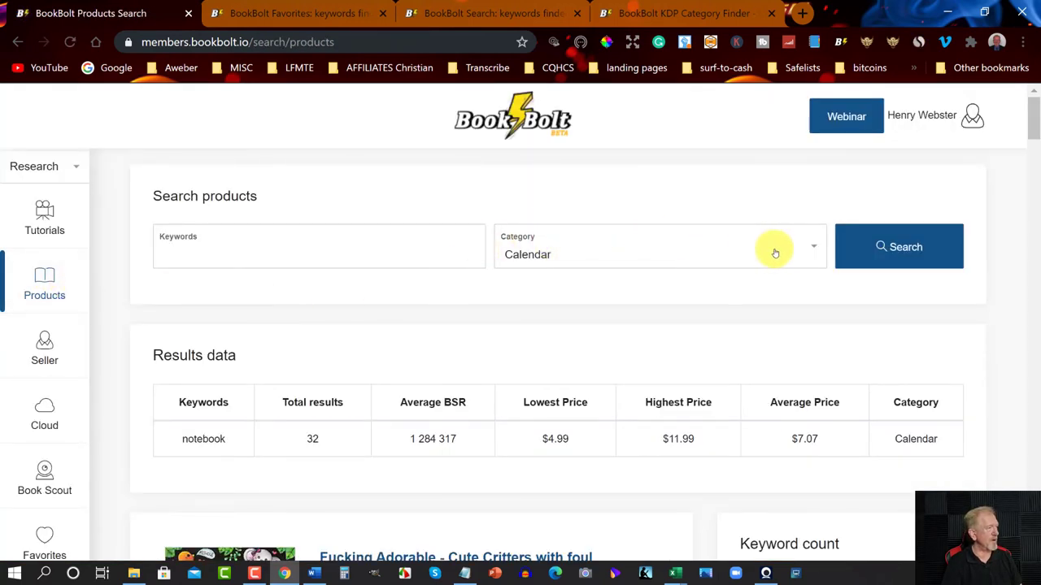
{"action": "left_click", "coordinate": [814, 247]}
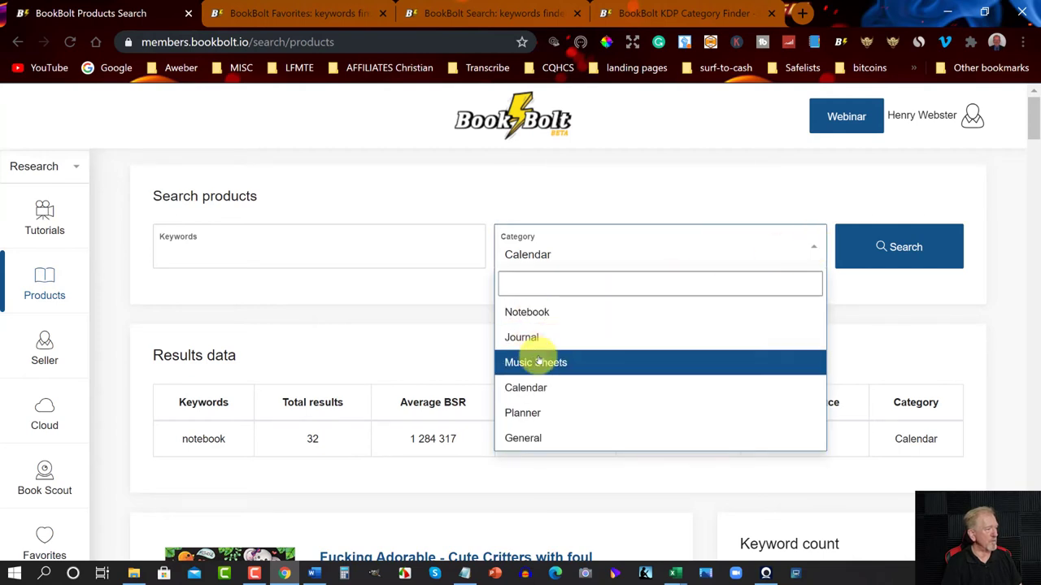
{"action": "left_click", "coordinate": [526, 388]}
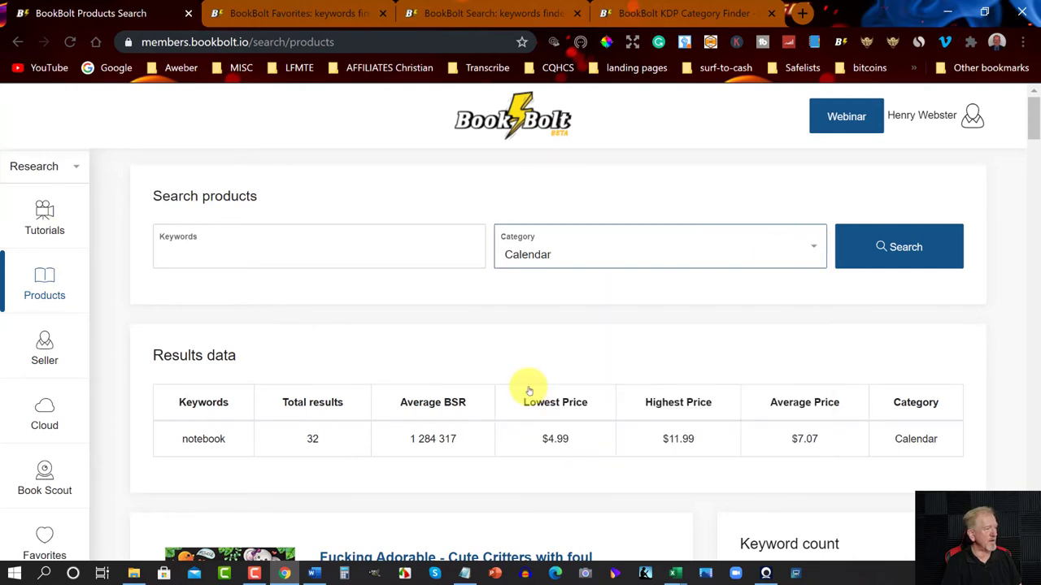
{"action": "left_click", "coordinate": [172, 254]}
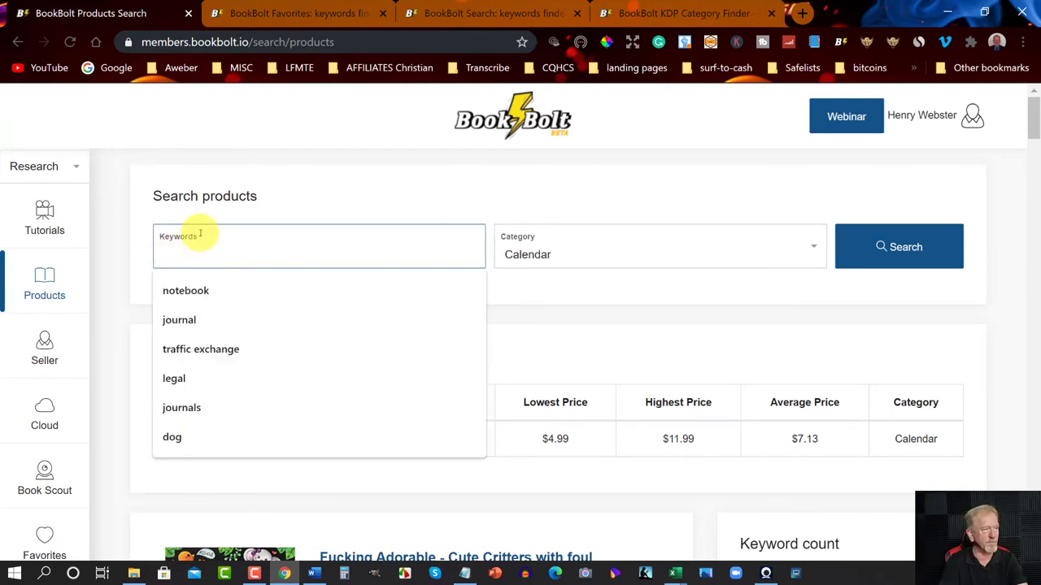
{"action": "left_click", "coordinate": [200, 294]}
{"action": "left_click", "coordinate": [903, 250]}
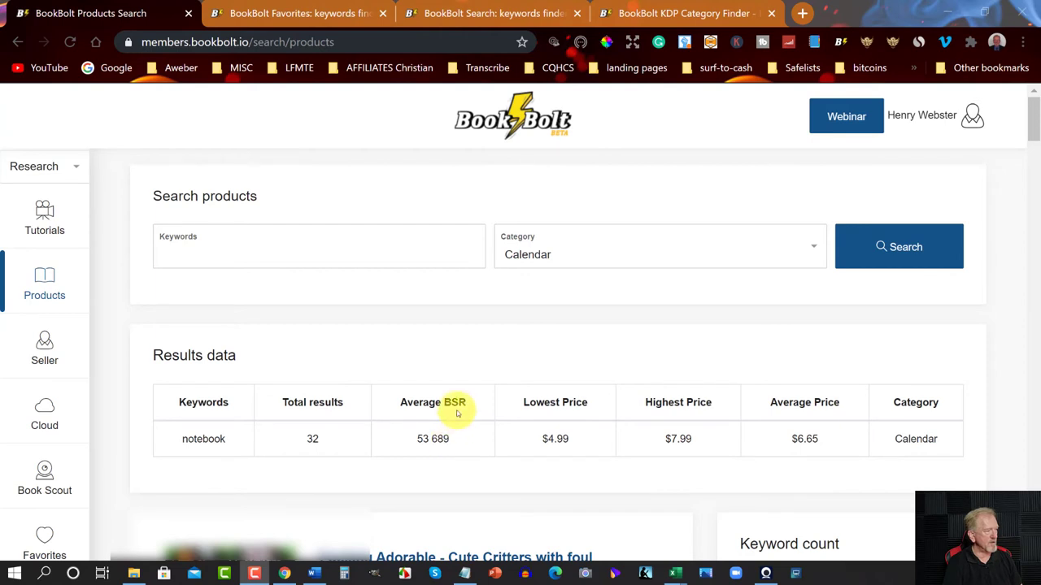
Examine the results data for "notebook" and the price, BSR and estimated sales of the first listed products.
{"action": "scroll", "coordinate": [468, 406], "scroll_direction": "down", "scroll_amount": 1}
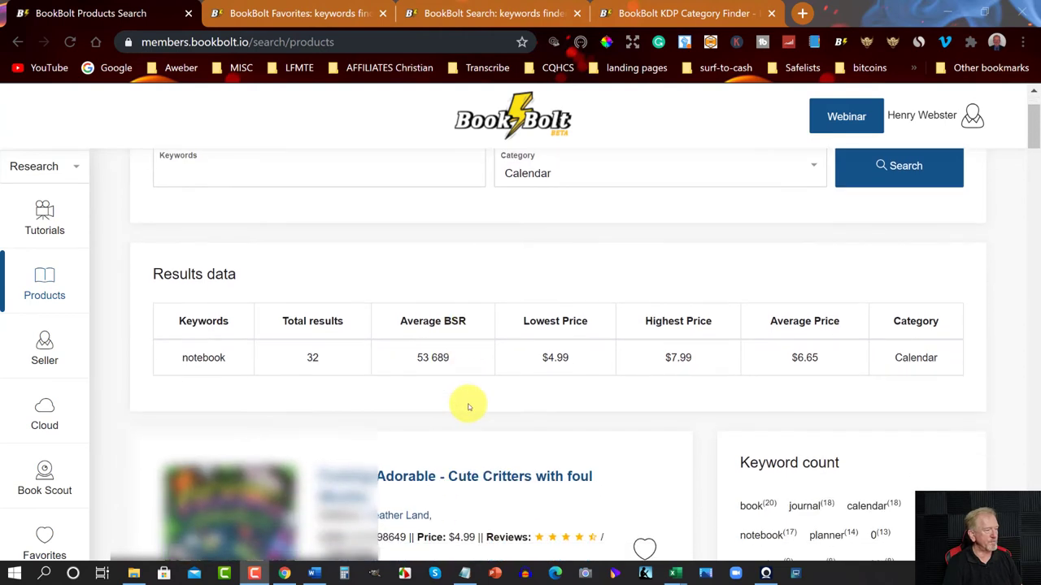
{"action": "scroll", "coordinate": [468, 407], "scroll_direction": "up", "scroll_amount": 1}
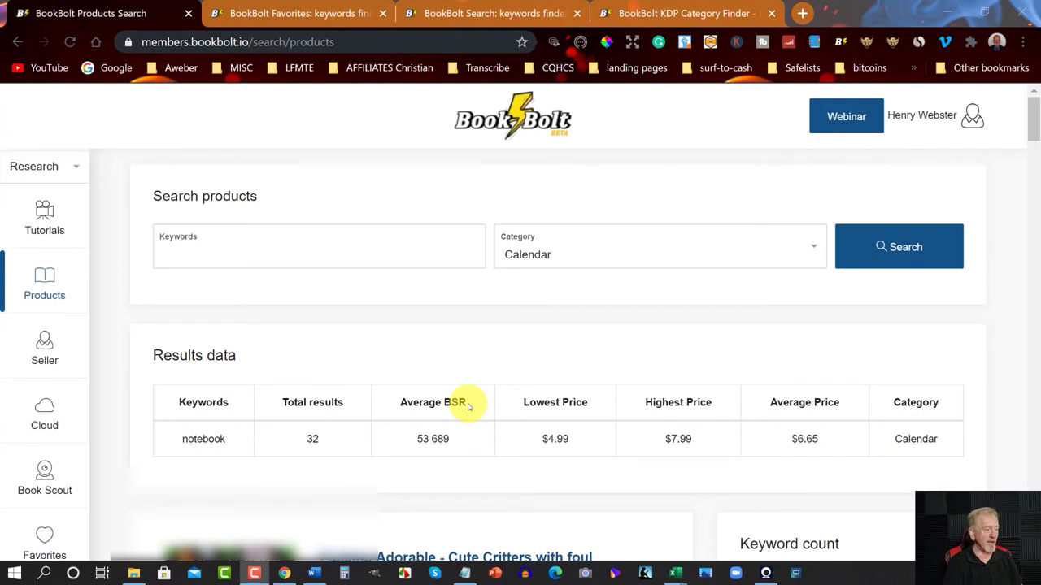
{"action": "scroll", "coordinate": [468, 406], "scroll_direction": "down", "scroll_amount": 1}
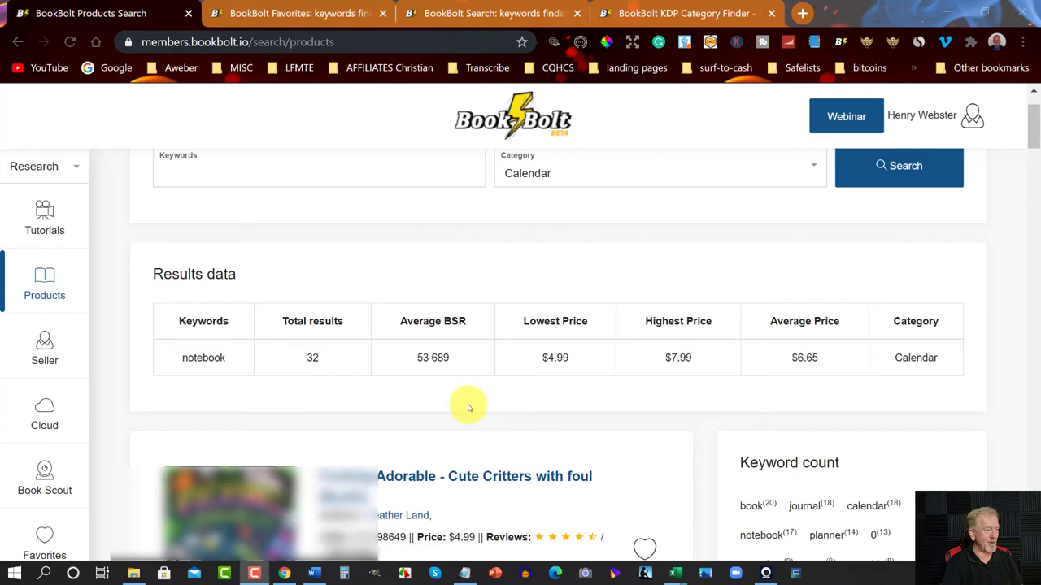
{"action": "scroll", "coordinate": [468, 409], "scroll_direction": "down", "scroll_amount": 2}
{"action": "scroll", "coordinate": [468, 408], "scroll_direction": "down", "scroll_amount": 1}
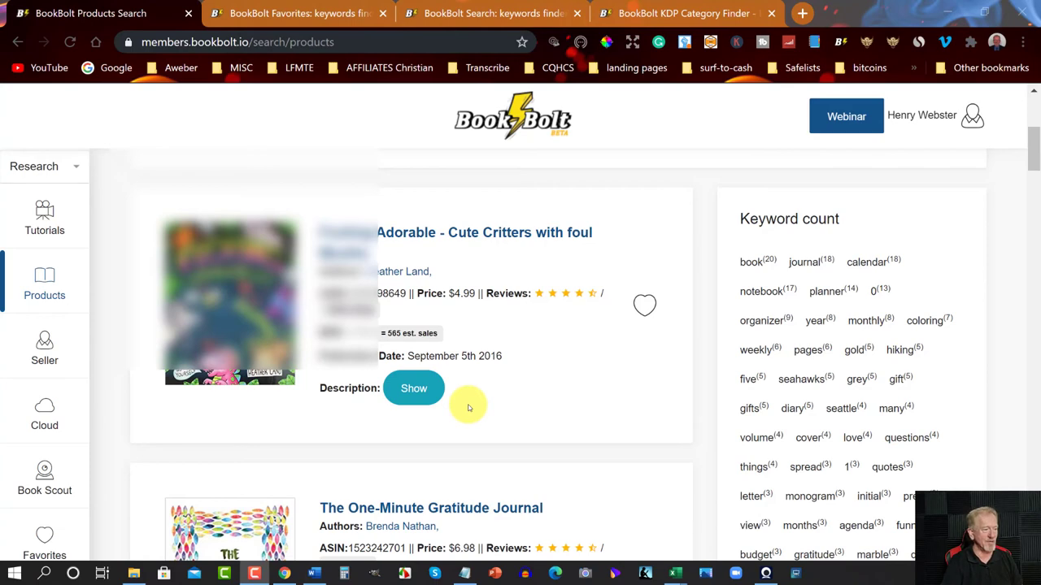
{"action": "scroll", "coordinate": [469, 408], "scroll_direction": "down", "scroll_amount": 1}
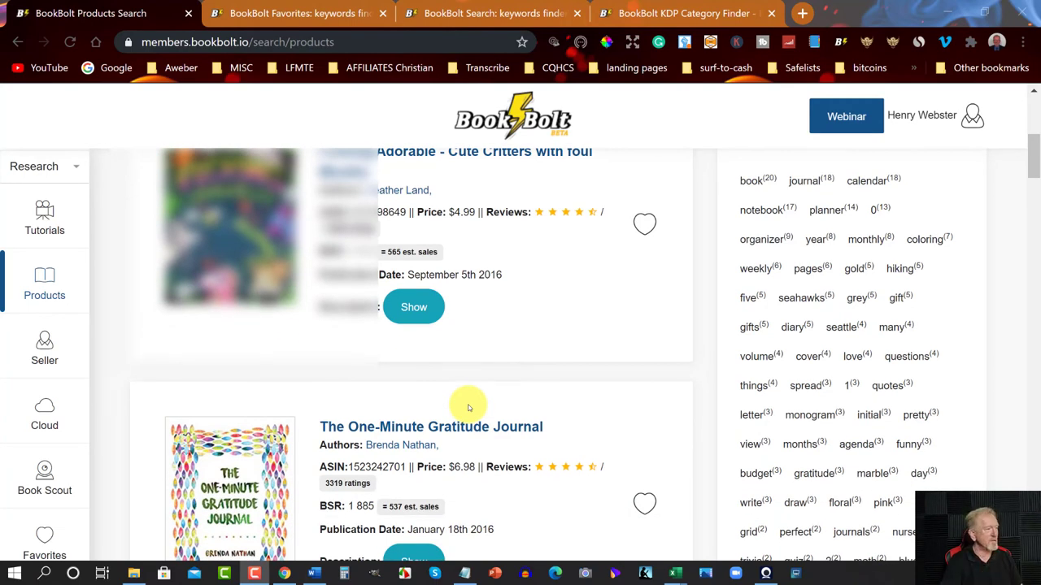
{"action": "scroll", "coordinate": [468, 408], "scroll_direction": "down", "scroll_amount": 2}
{"action": "scroll", "coordinate": [469, 408], "scroll_direction": "down", "scroll_amount": 1}
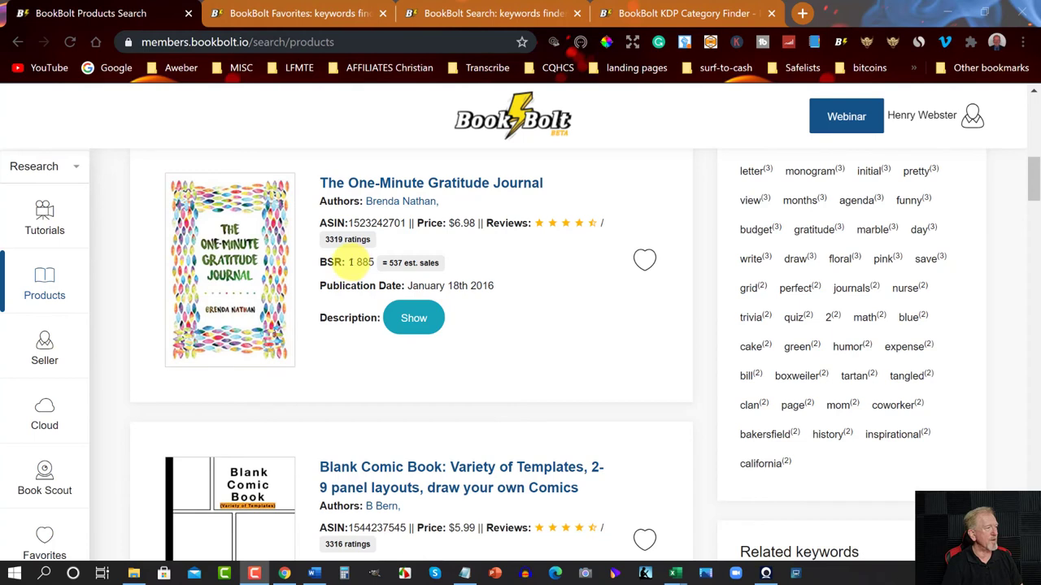
Compare the BSR and estimated sales of the listed products from The One-Minute Gratitude Journal down to the Internet Password Organizer.
{"action": "left_click", "coordinate": [379, 262]}
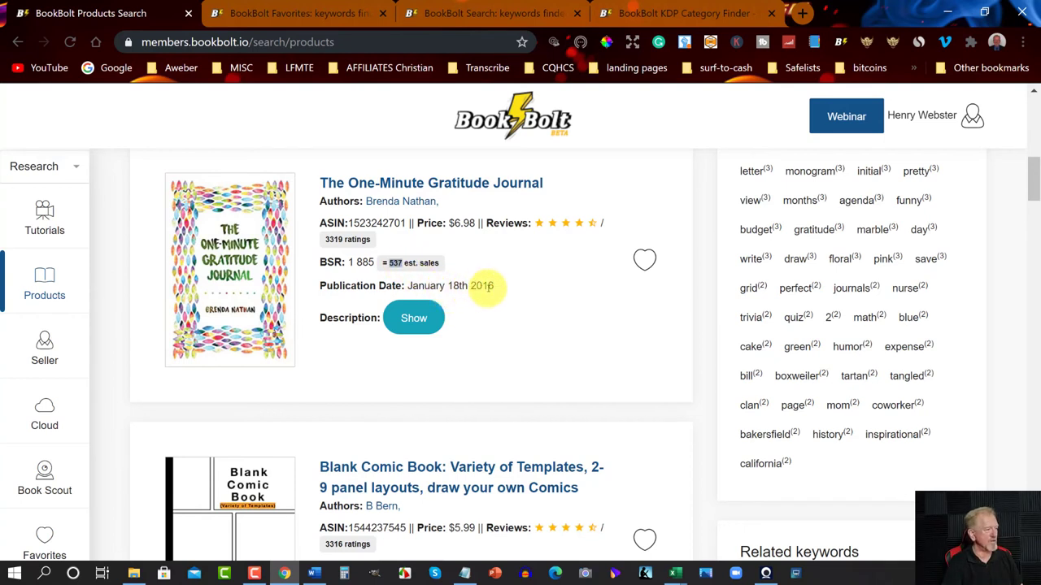
{"action": "scroll", "coordinate": [483, 282], "scroll_direction": "down", "scroll_amount": 3}
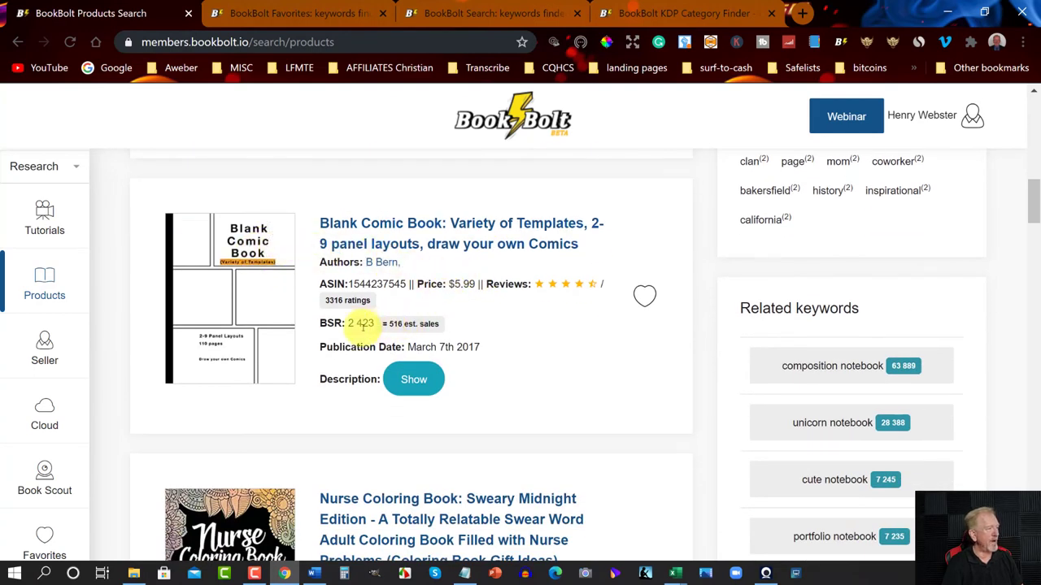
{"action": "left_click_drag", "start_coordinate": [350, 323], "coordinate": [372, 323]}
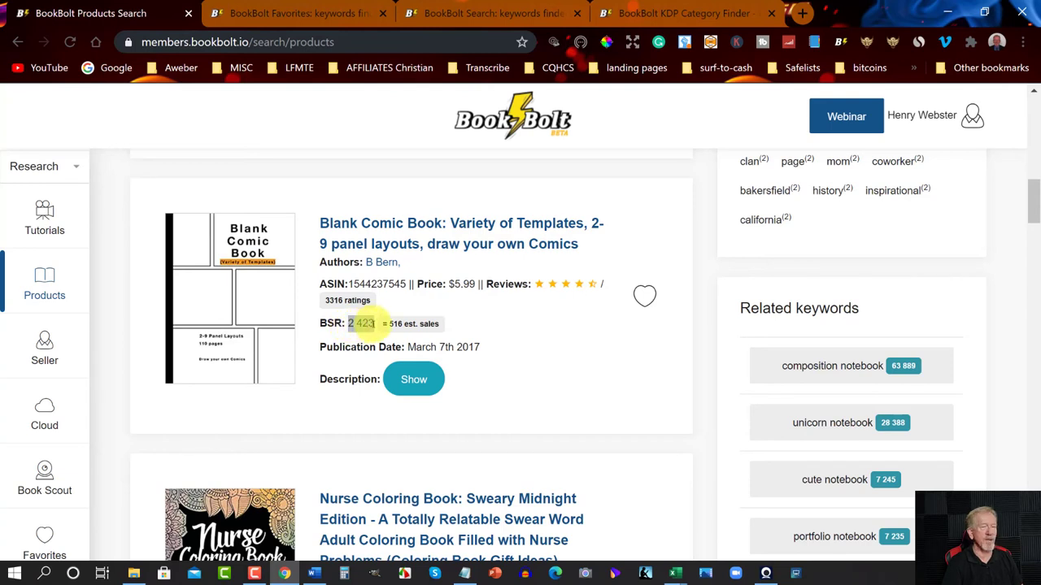
{"action": "left_click", "coordinate": [383, 323]}
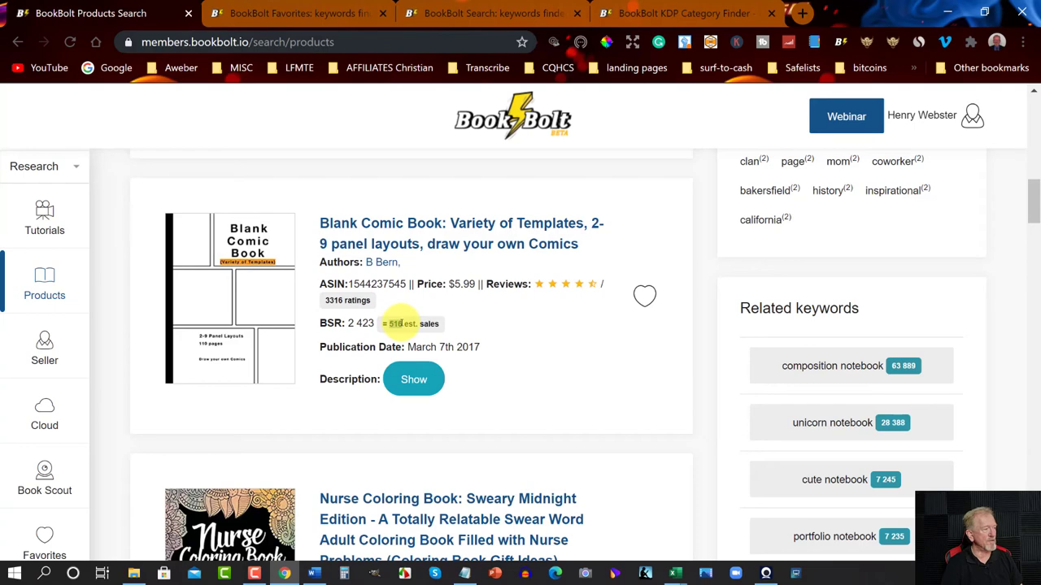
{"action": "double_click", "coordinate": [396, 323]}
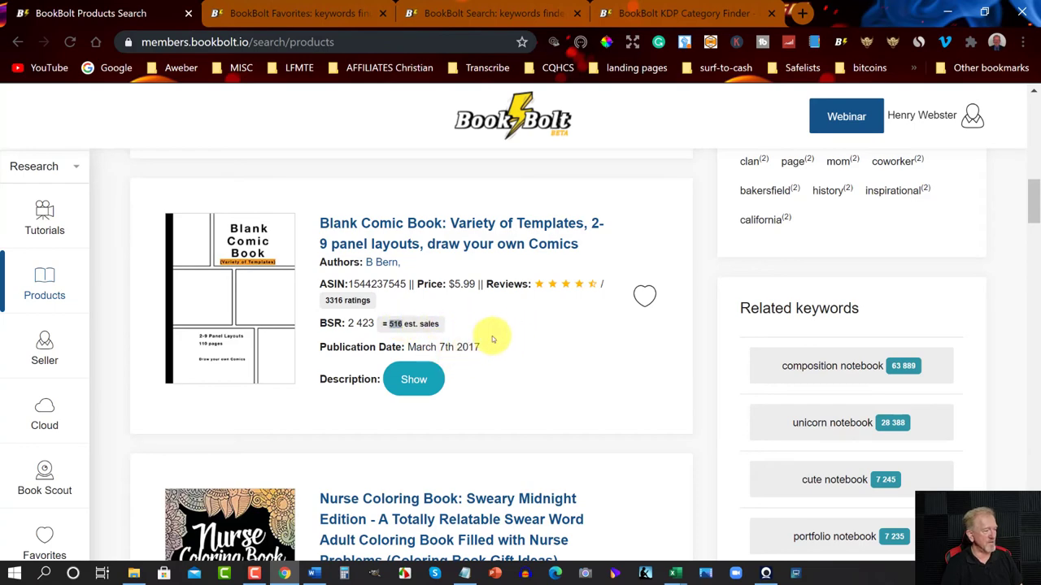
{"action": "scroll", "coordinate": [493, 333], "scroll_direction": "down", "scroll_amount": 4}
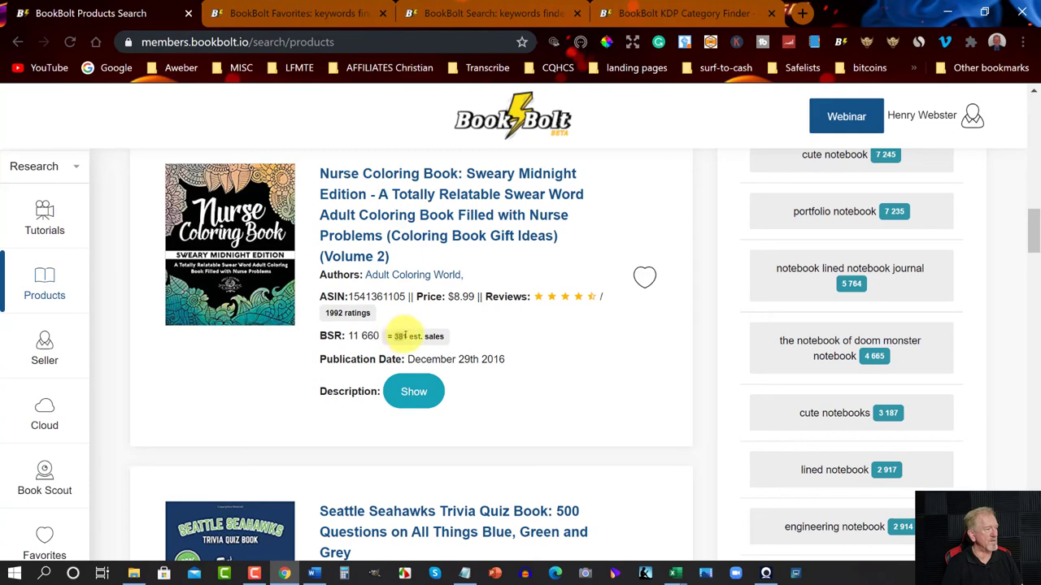
{"action": "scroll", "coordinate": [530, 295], "scroll_direction": "down", "scroll_amount": 3}
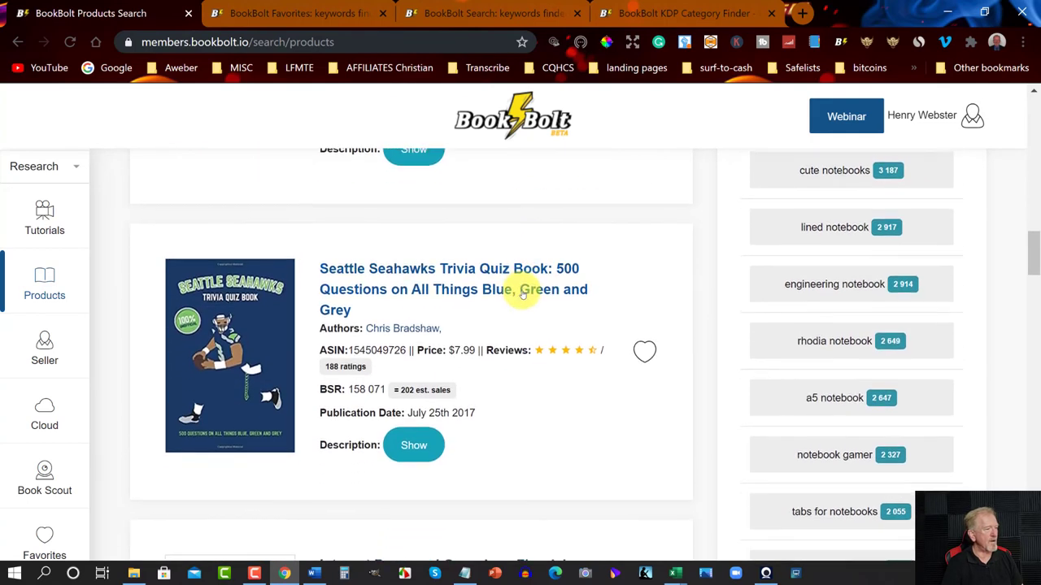
{"action": "scroll", "coordinate": [511, 280], "scroll_direction": "down", "scroll_amount": 2}
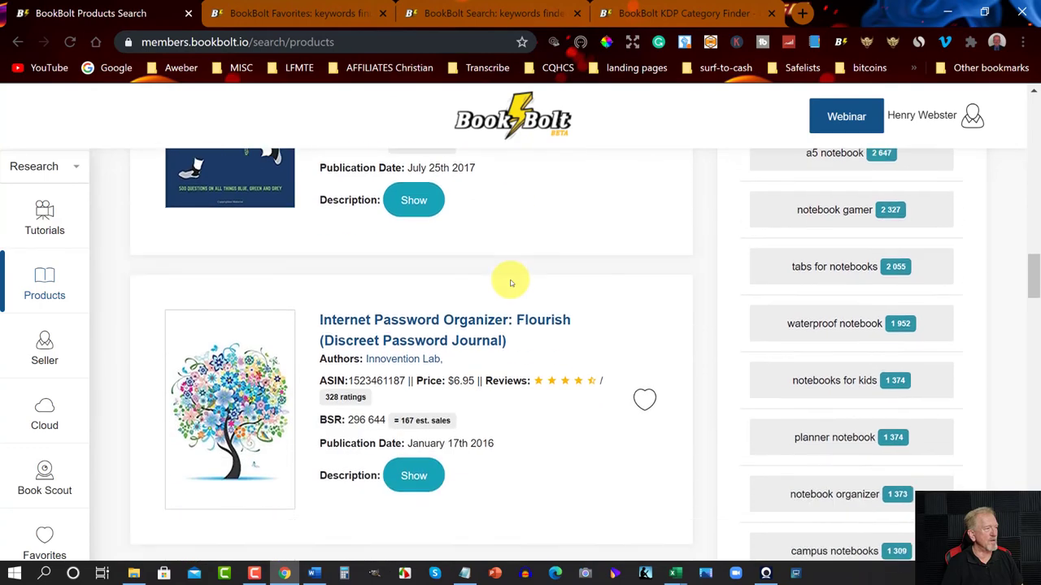
{"action": "scroll", "coordinate": [511, 279], "scroll_direction": "up", "scroll_amount": 1}
{"action": "scroll", "coordinate": [407, 307], "scroll_direction": "down", "scroll_amount": 2}
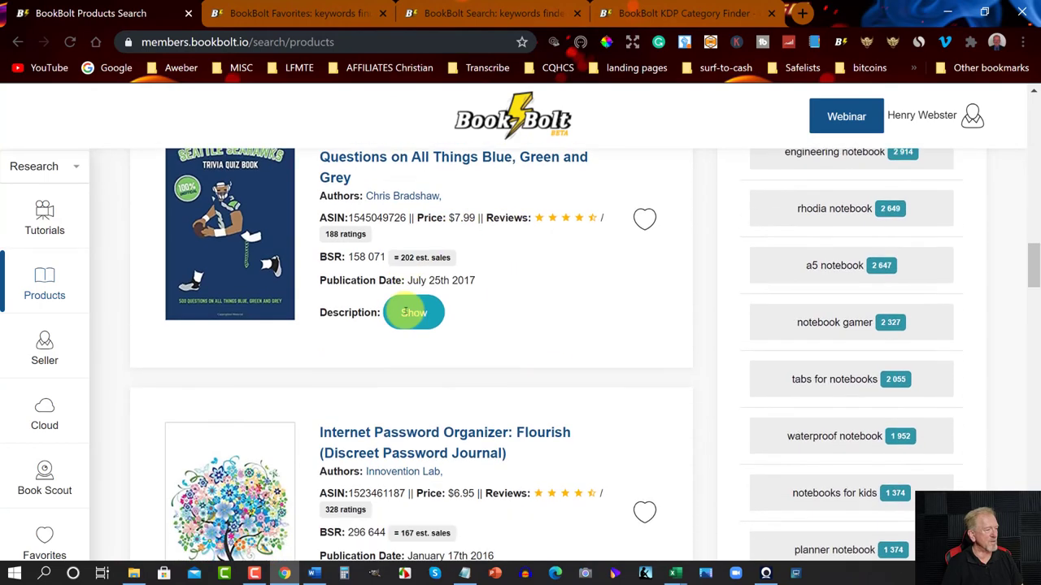
Return to the Keyword count list for the "notebook" results and examine its words and how often each occurs.
{"action": "scroll", "coordinate": [813, 268], "scroll_direction": "up", "scroll_amount": 8}
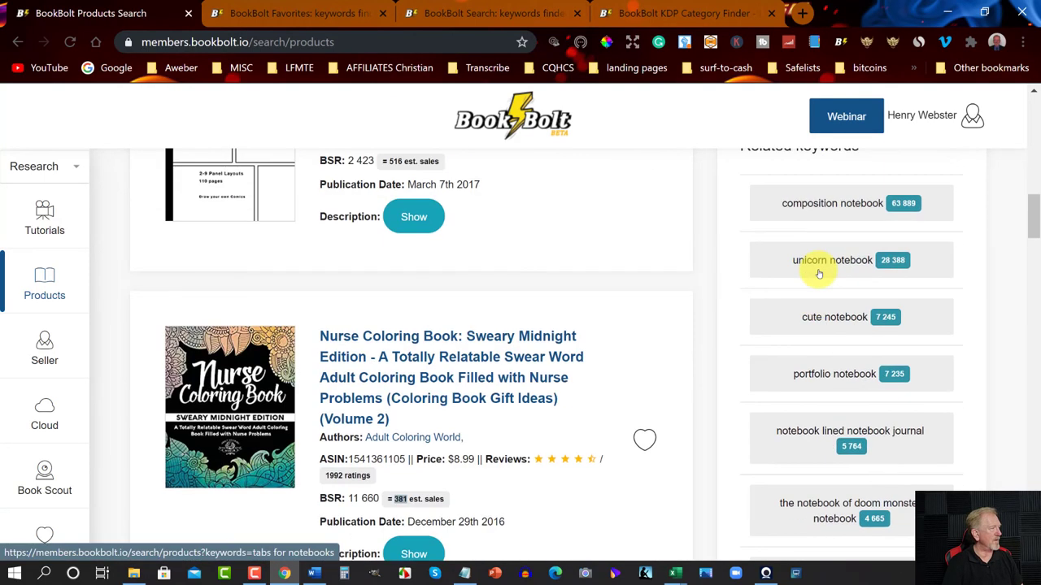
{"action": "scroll", "coordinate": [813, 269], "scroll_direction": "up", "scroll_amount": 5}
{"action": "scroll", "coordinate": [817, 269], "scroll_direction": "down", "scroll_amount": 4}
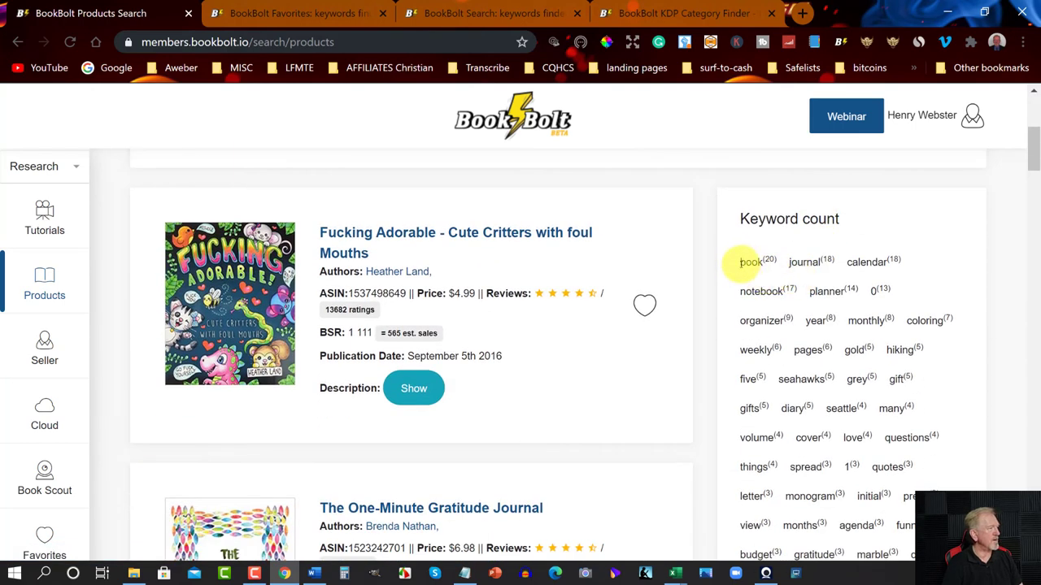
{"action": "left_click_drag", "start_coordinate": [736, 262], "coordinate": [925, 353]}
{"action": "scroll", "coordinate": [927, 351], "scroll_direction": "down", "scroll_amount": 3}
{"action": "scroll", "coordinate": [925, 356], "scroll_direction": "down", "scroll_amount": 2}
{"action": "scroll", "coordinate": [924, 353], "scroll_direction": "down", "scroll_amount": 1}
{"action": "scroll", "coordinate": [920, 340], "scroll_direction": "down", "scroll_amount": 5}
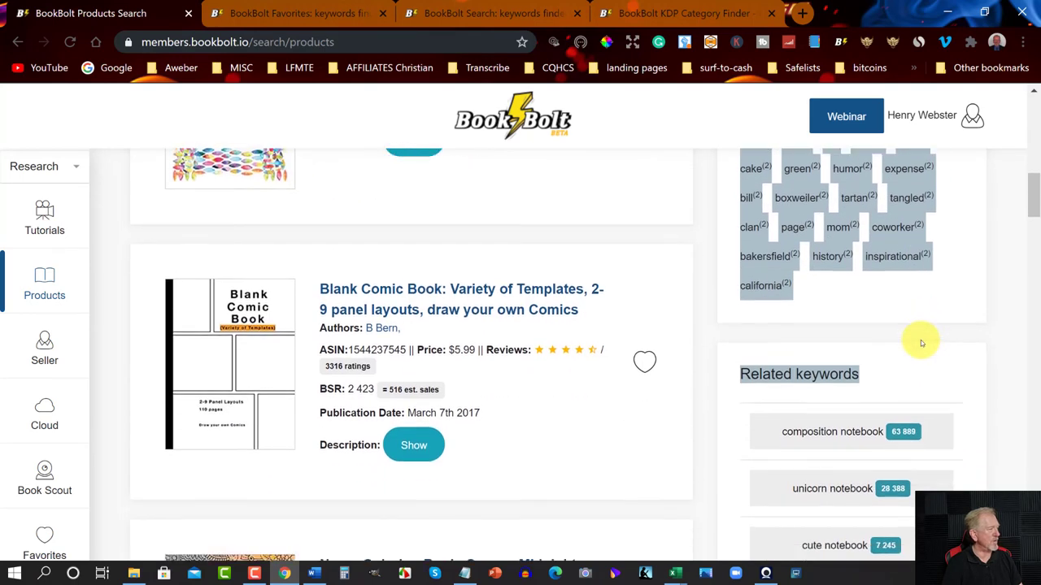
Examine the whole Related keywords list down to "classic notebook" and compare the search volumes, including "5x8 notebook", "composition notebook" and "cute notebook".
{"action": "scroll", "coordinate": [920, 344], "scroll_direction": "down", "scroll_amount": 11}
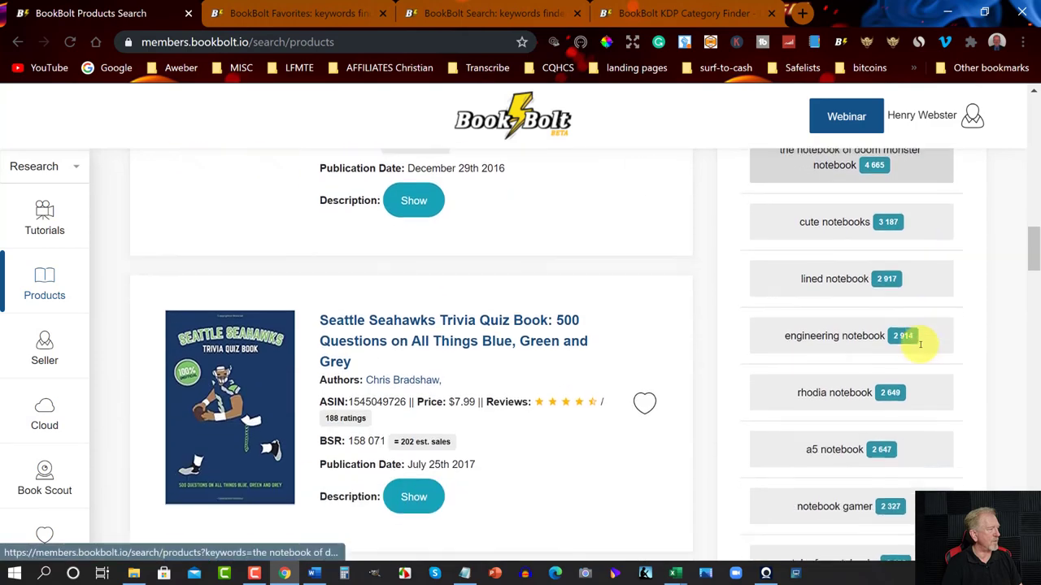
{"action": "scroll", "coordinate": [920, 348], "scroll_direction": "down", "scroll_amount": 4}
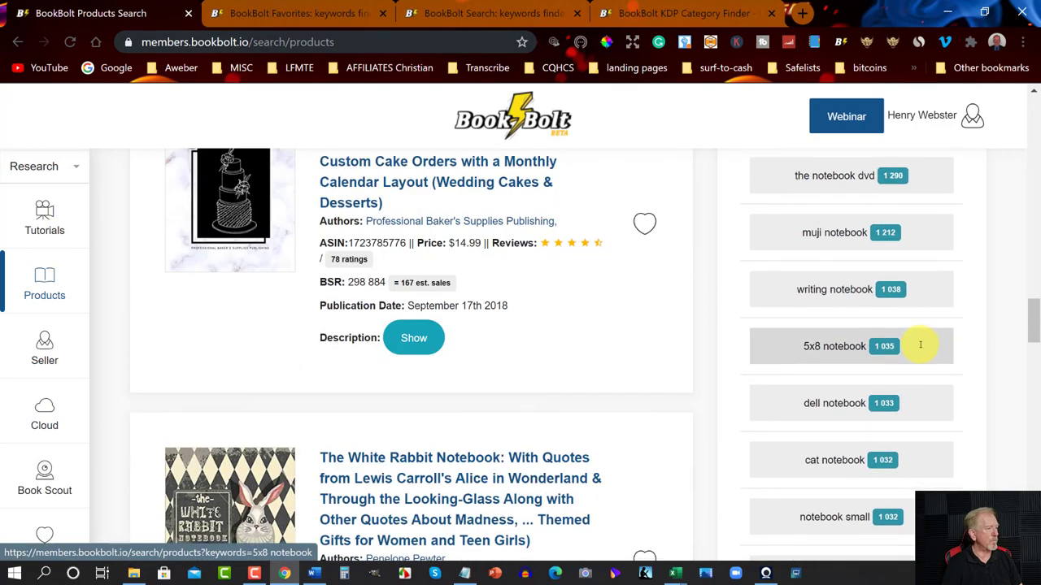
{"action": "scroll", "coordinate": [920, 345], "scroll_direction": "down", "scroll_amount": 8}
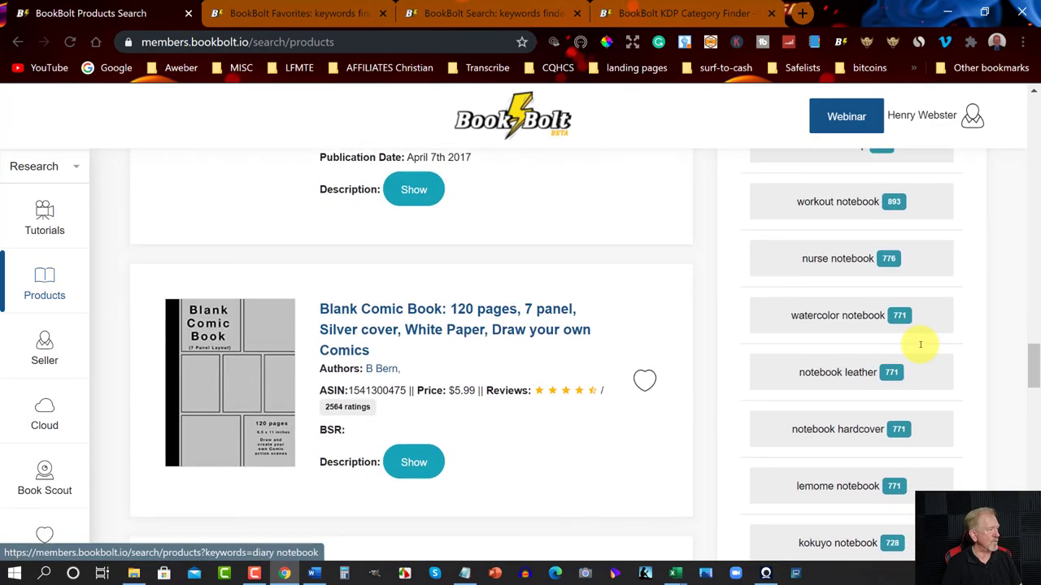
{"action": "scroll", "coordinate": [921, 348], "scroll_direction": "down", "scroll_amount": 5}
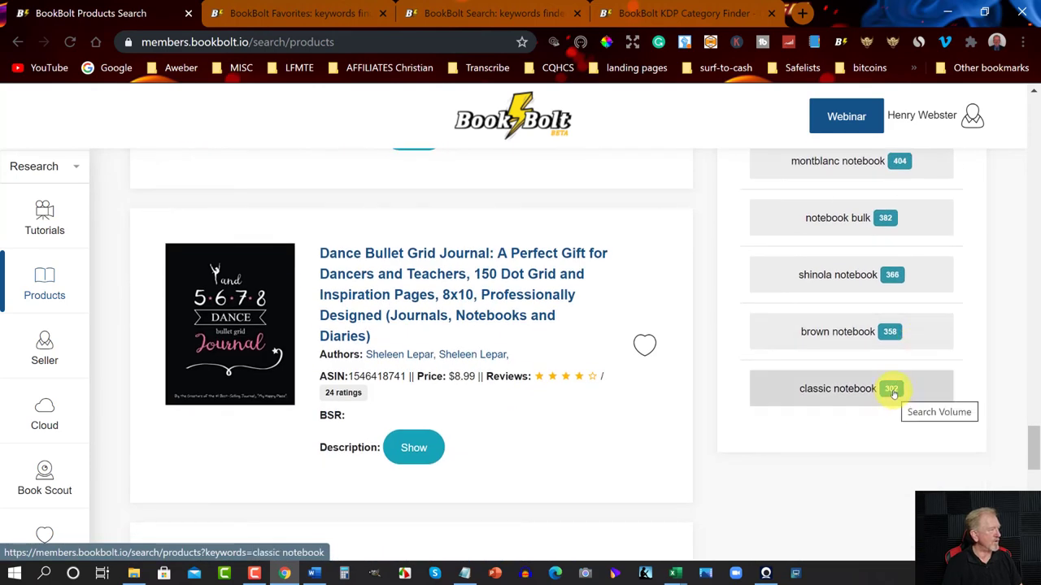
{"action": "scroll", "coordinate": [893, 392], "scroll_direction": "up", "scroll_amount": 15}
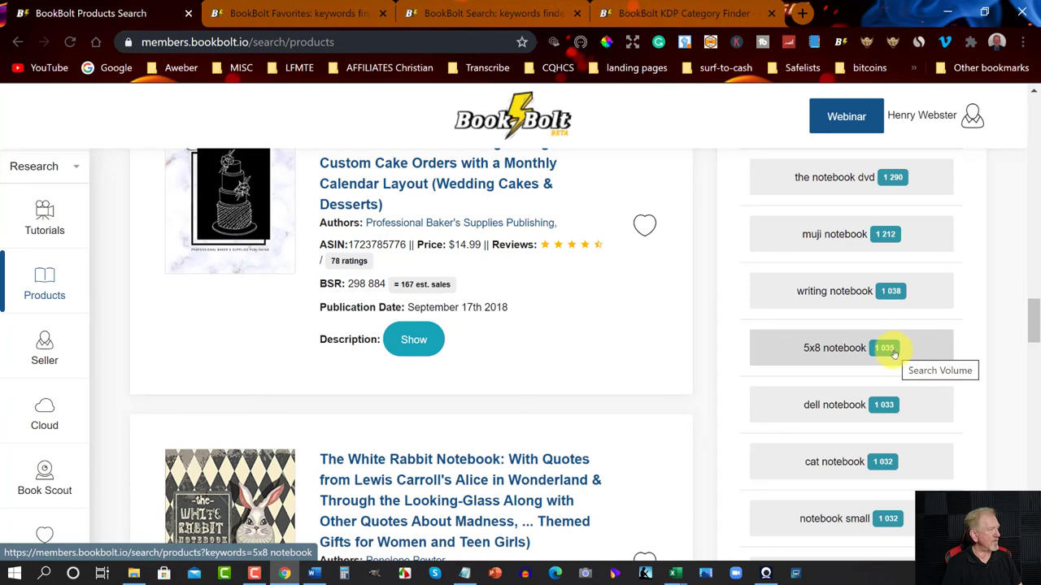
{"action": "scroll", "coordinate": [893, 352], "scroll_direction": "up", "scroll_amount": 1}
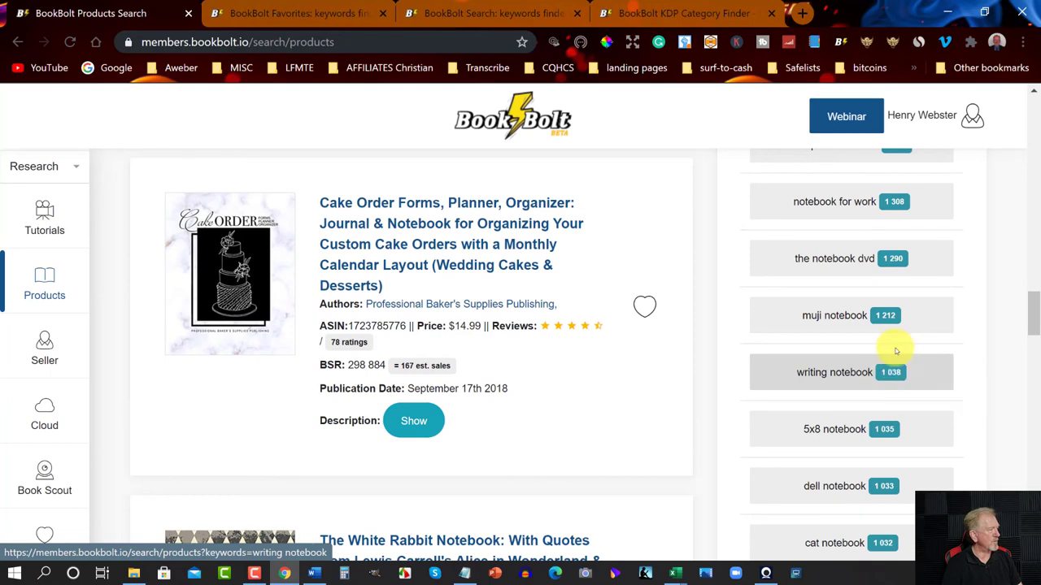
{"action": "scroll", "coordinate": [892, 325], "scroll_direction": "up", "scroll_amount": 10}
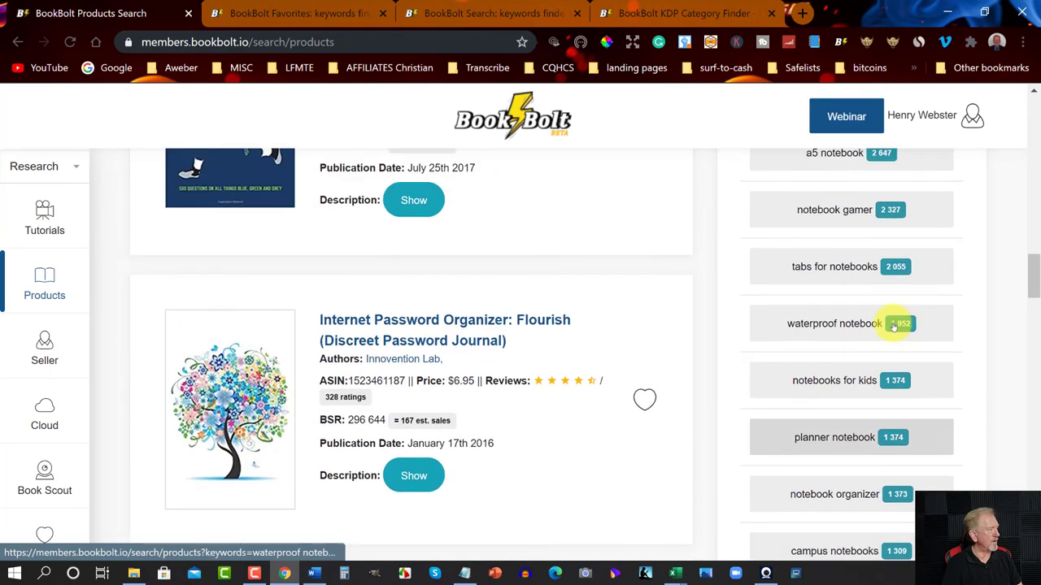
{"action": "scroll", "coordinate": [892, 325], "scroll_direction": "up", "scroll_amount": 5}
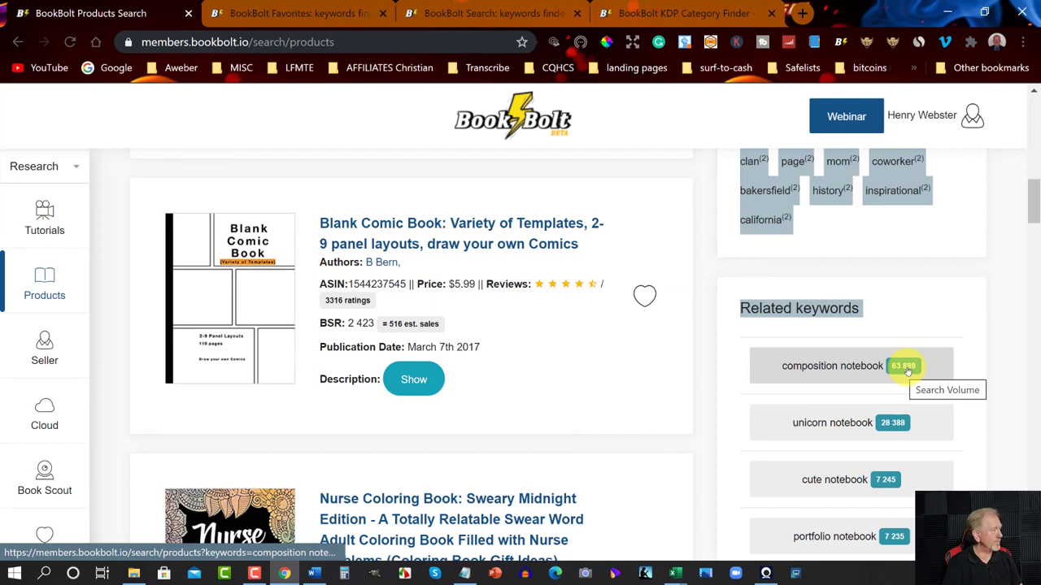
{"action": "scroll", "coordinate": [899, 372], "scroll_direction": "down", "scroll_amount": 1}
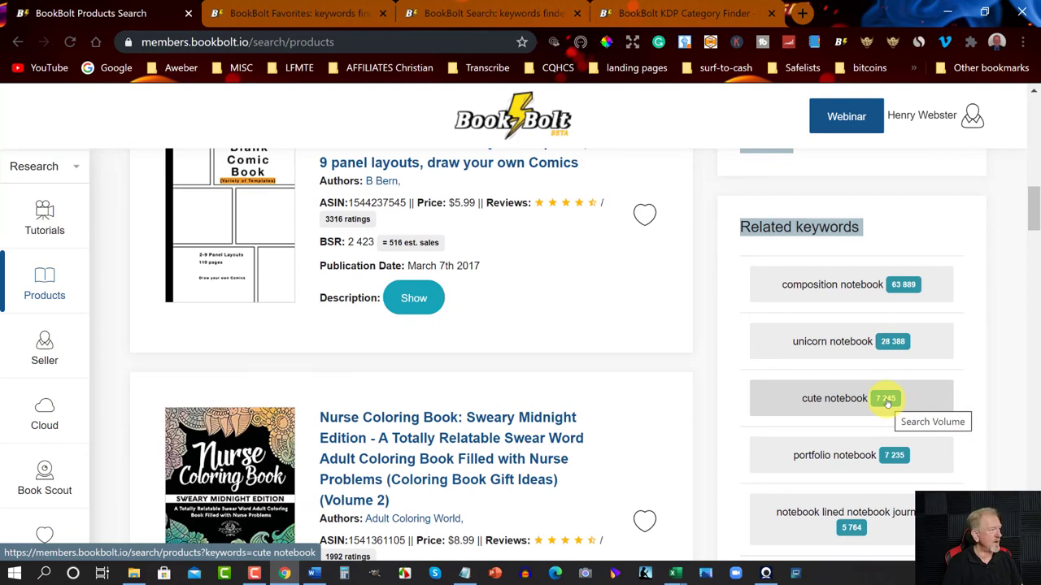
{"action": "scroll", "coordinate": [886, 399], "scroll_direction": "up", "scroll_amount": 1}
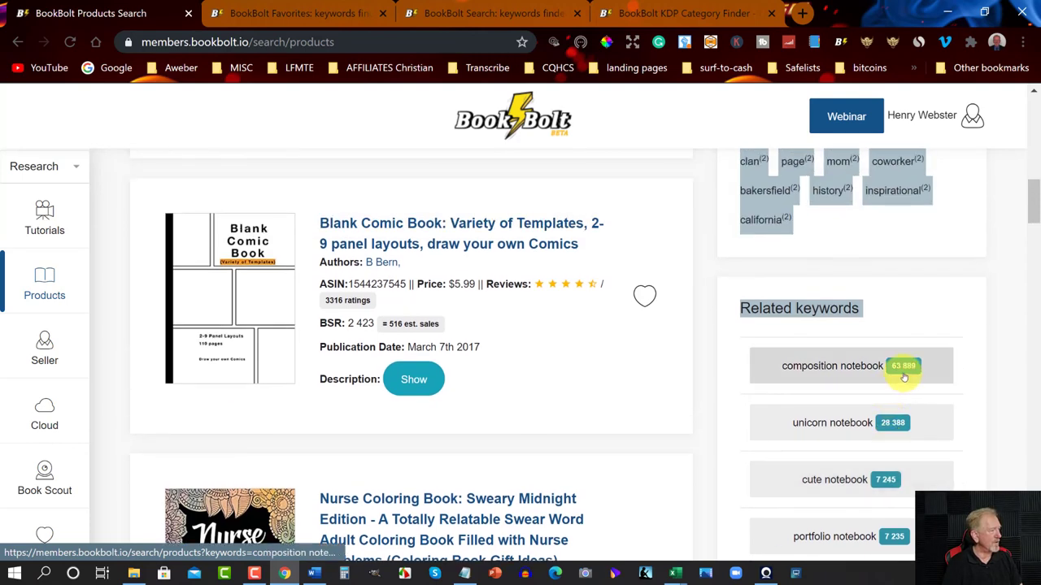
{"action": "scroll", "coordinate": [902, 374], "scroll_direction": "down", "scroll_amount": 2}
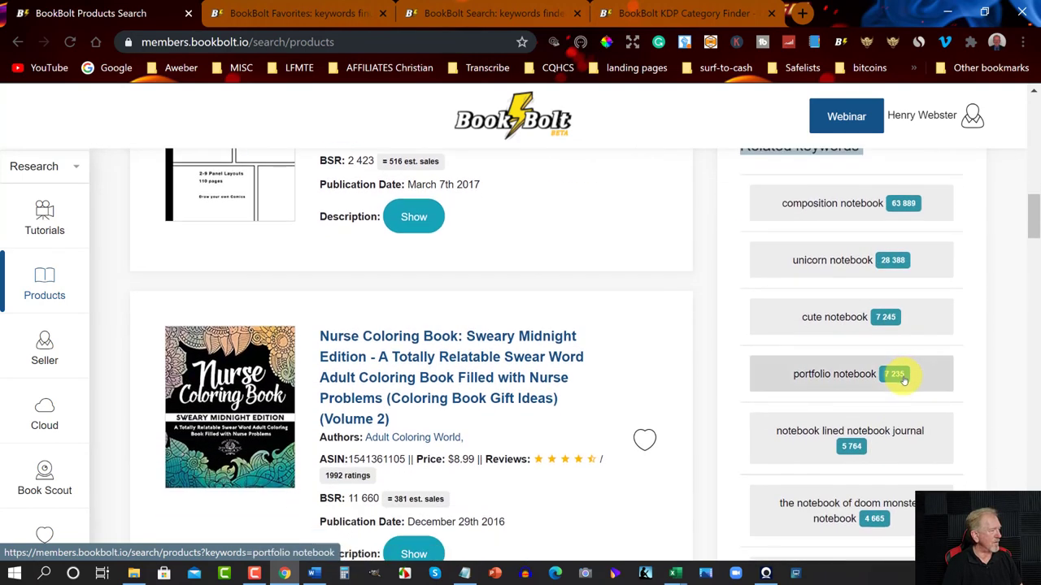